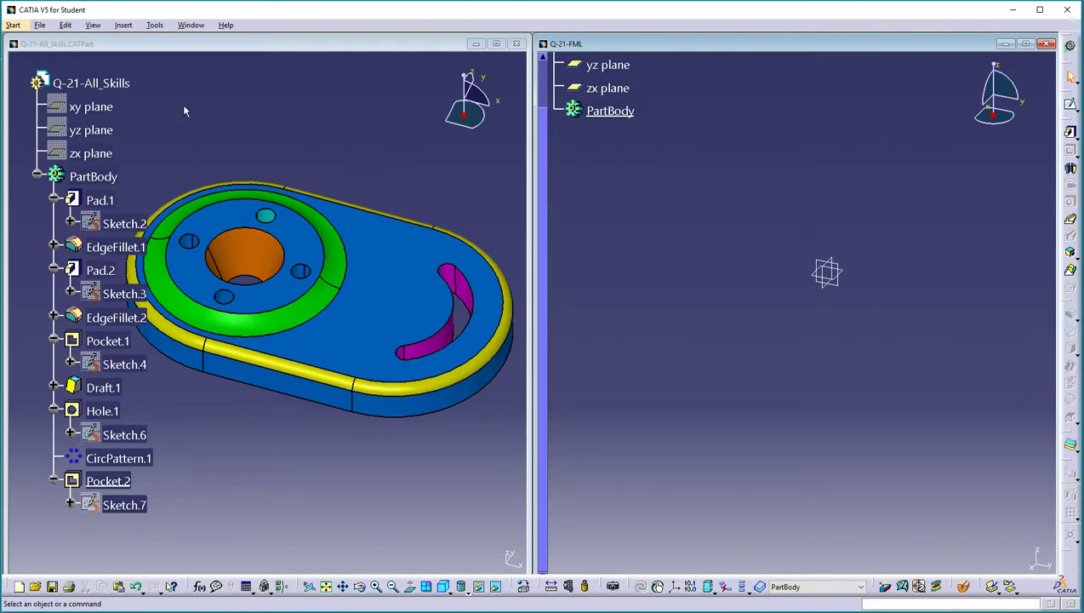
- Set the length unit to Inch in the parameters and measure options
click(154, 25)
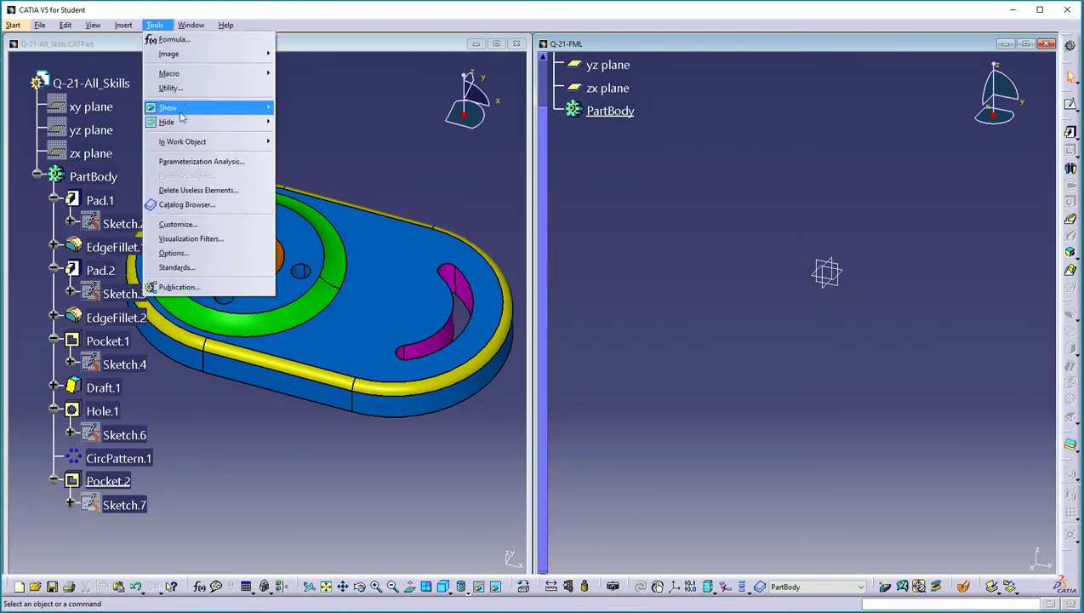
click(196, 256)
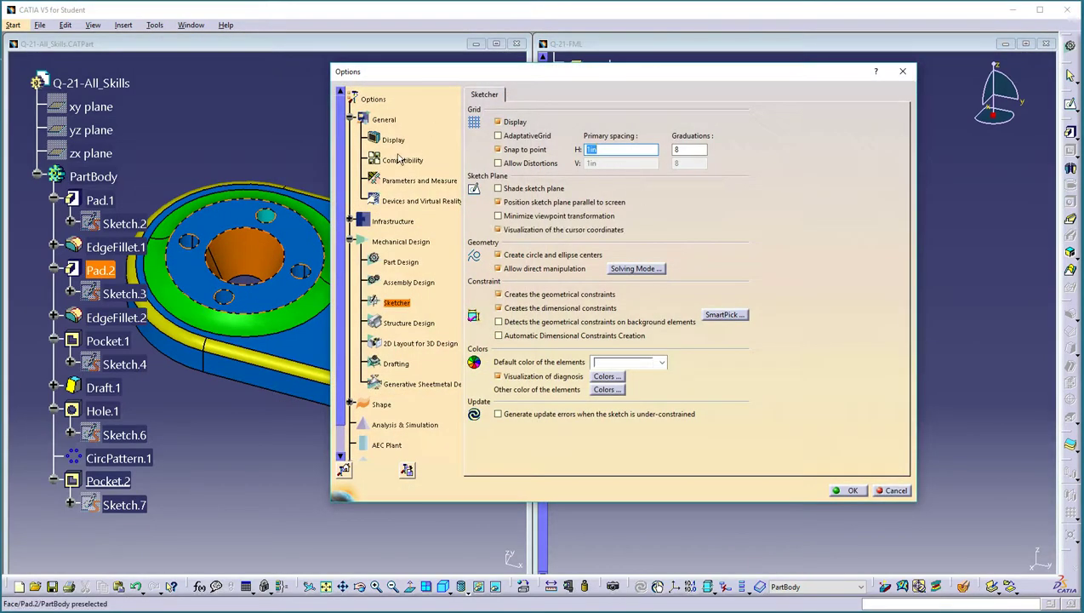
click(400, 183)
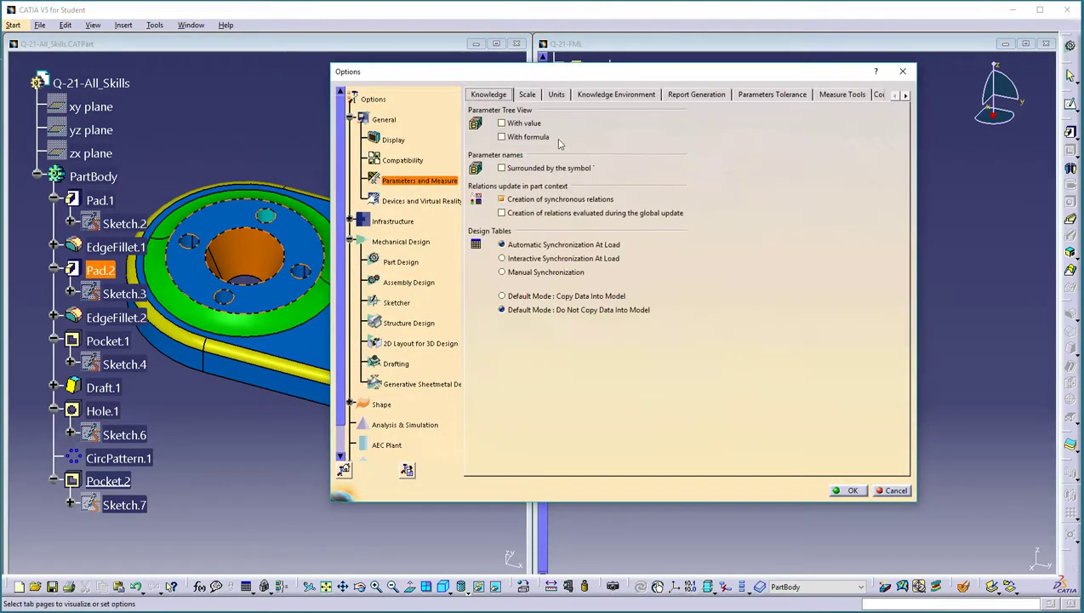
click(557, 95)
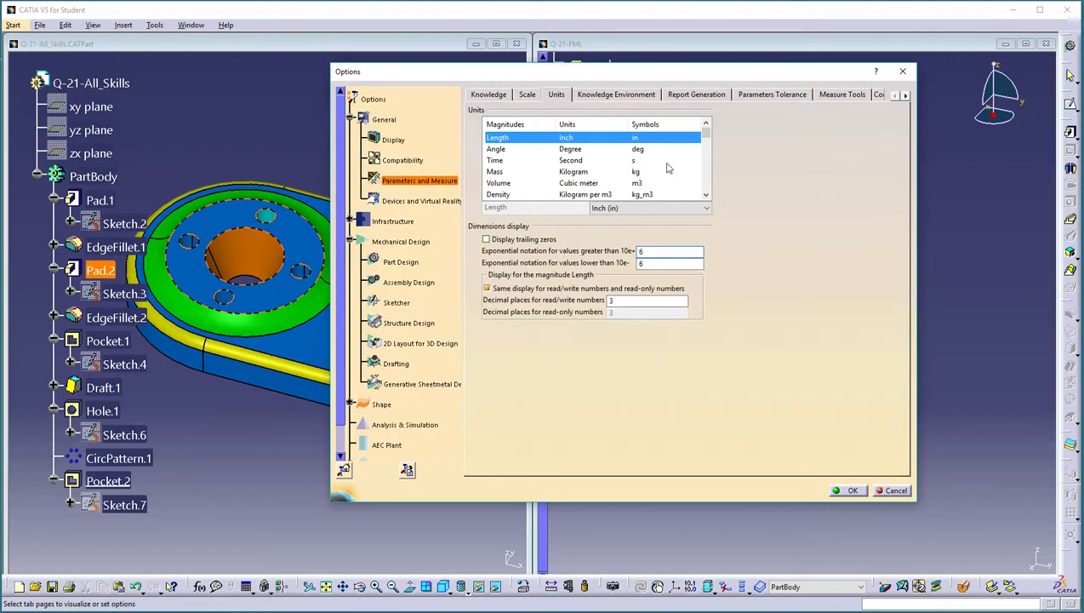
click(669, 211)
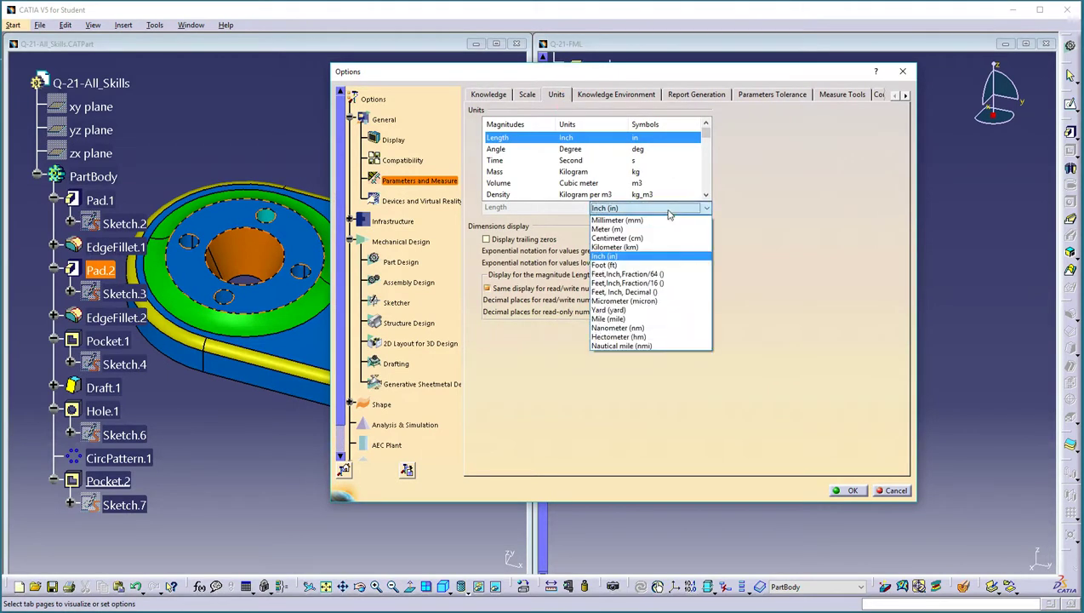
click(649, 254)
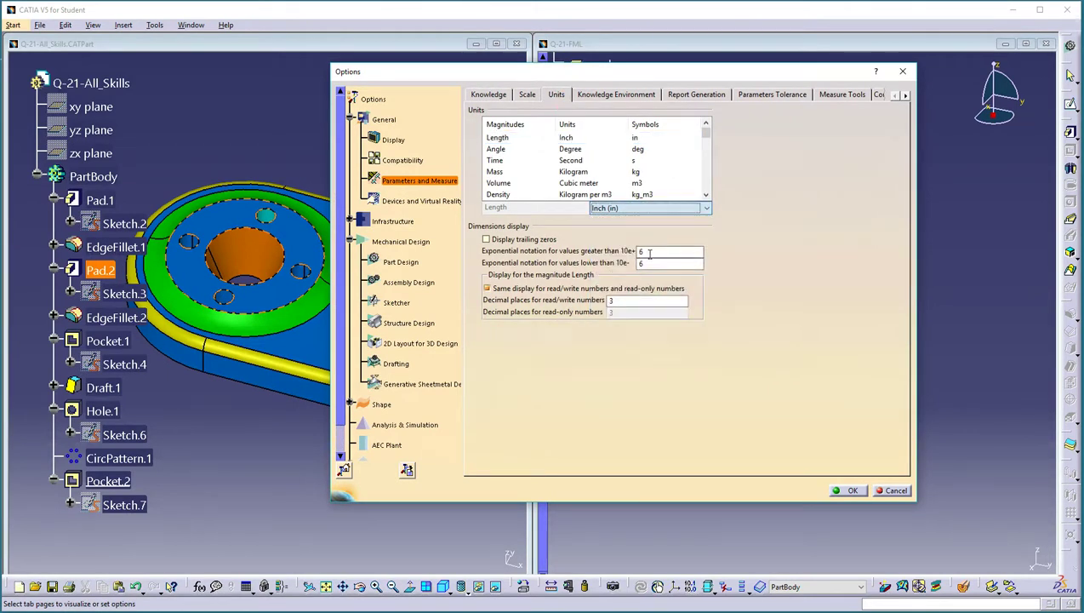
- Set the Sketcher grid to 1 in primary spacing with 8 graduations and accept the options
click(398, 303)
double_click(599, 150)
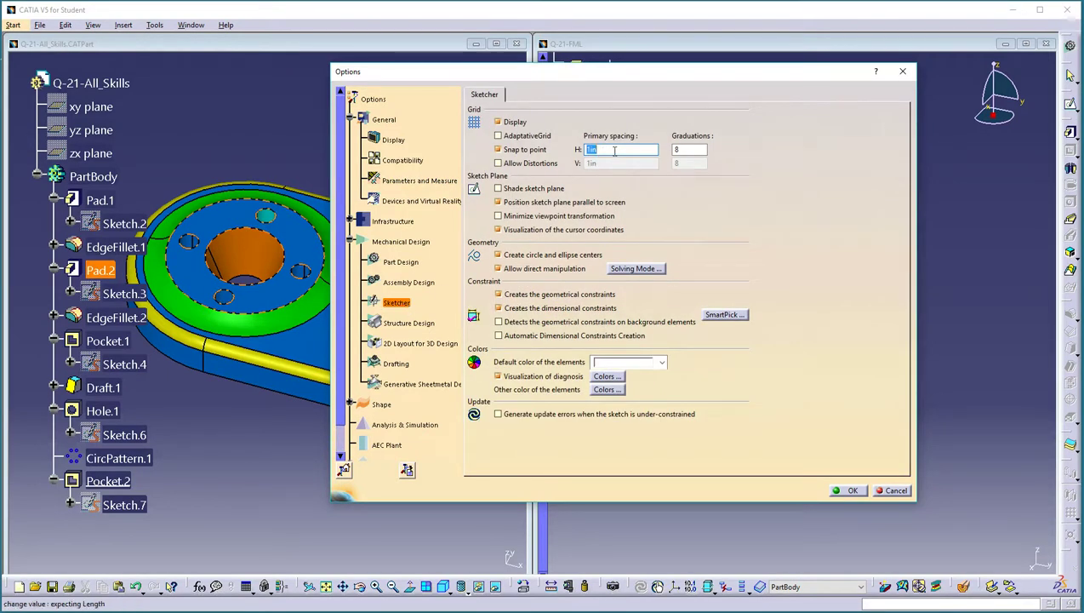
double_click(598, 151)
double_click(680, 150)
click(853, 493)
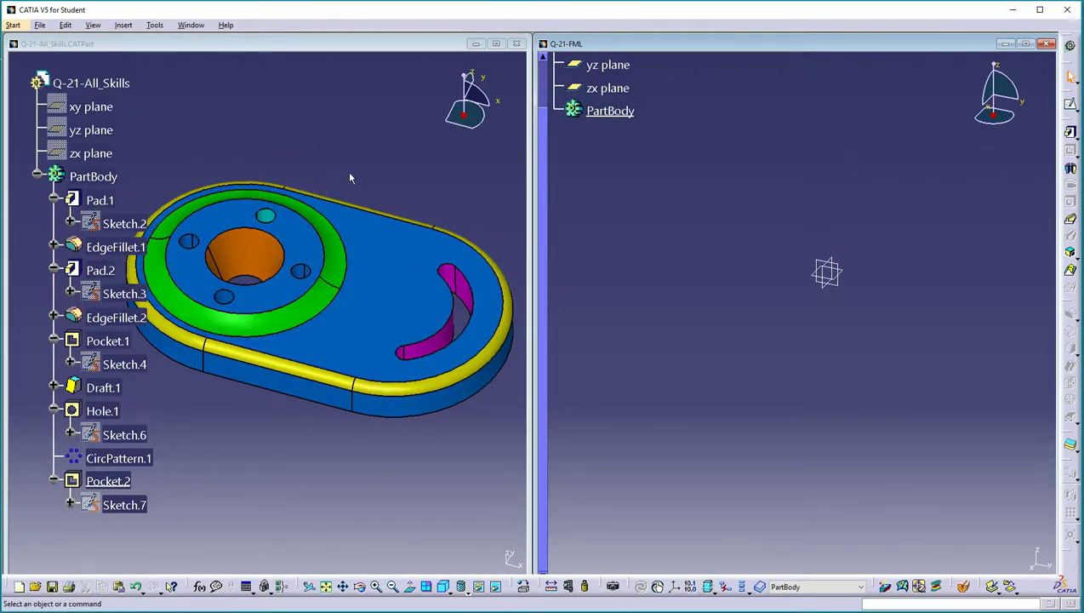
- Show the hidden xy, yz and zx planes of the Q-21-All_Skills reference part
mouse_move(336, 172)
middle_down()
mouse_move(347, 150)
mouse_move(347, 179)
mouse_move(357, 174)
middle_up()
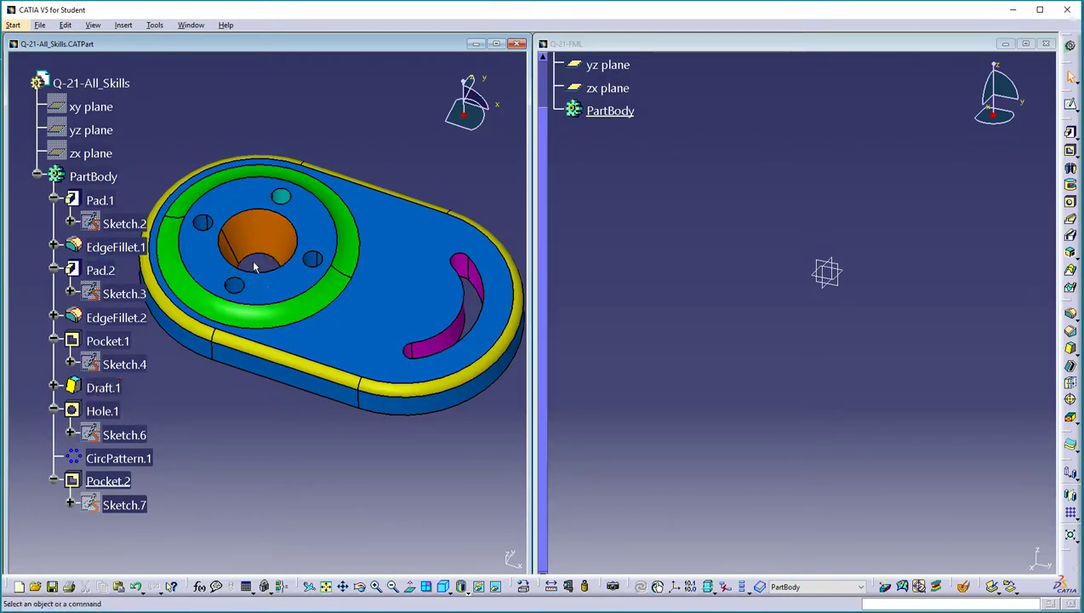
click(91, 108)
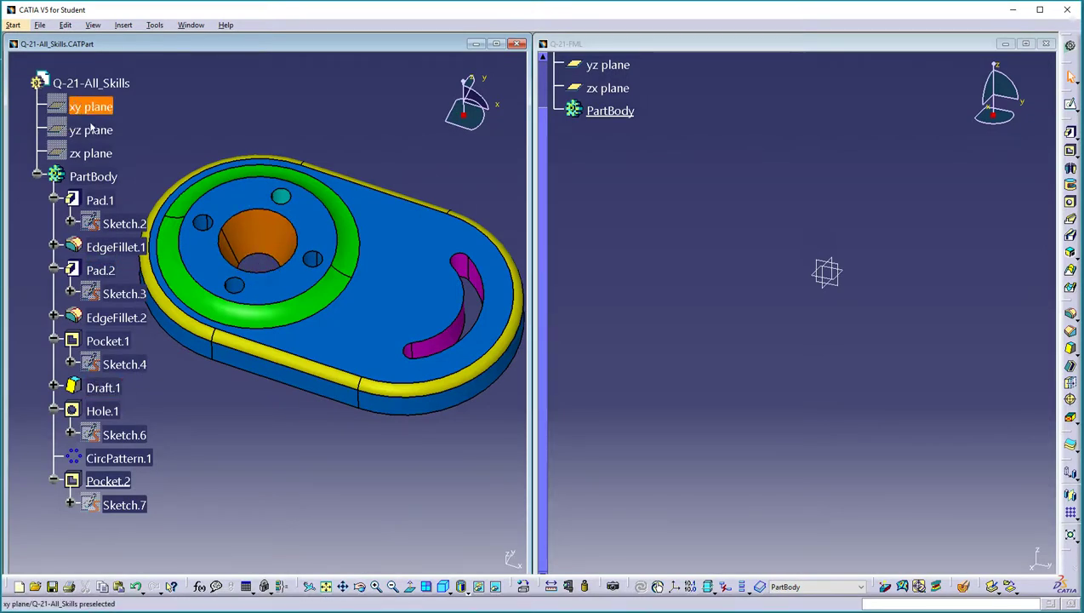
shift+click(92, 154)
right_click(94, 156)
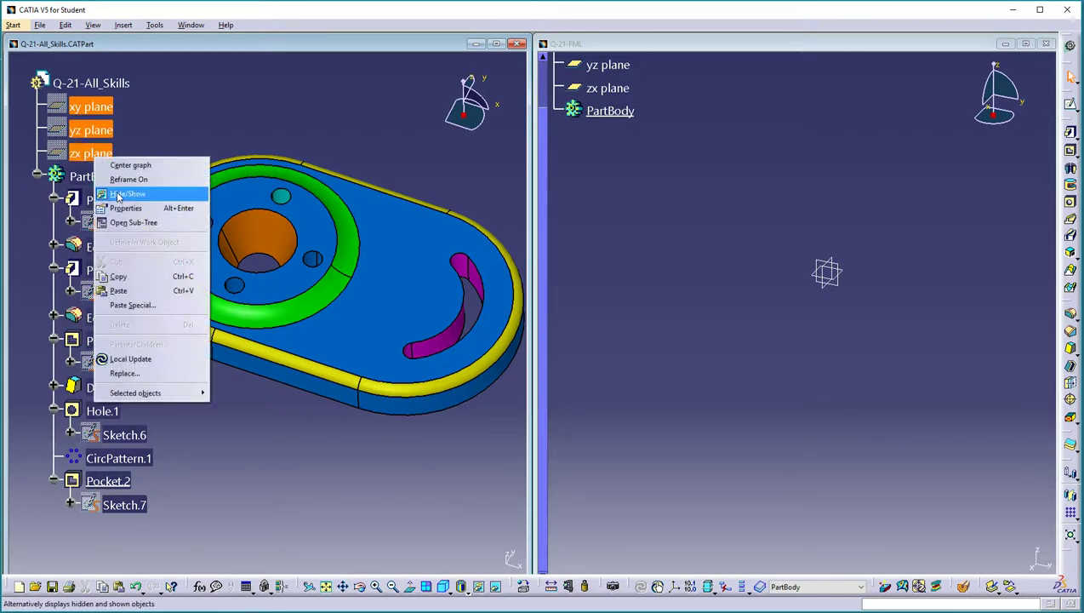
click(116, 194)
- Examine the definition and sketch dimensions of the reference part's base pad, leaving it unmodified
middle_drag(266, 336, 233, 245)
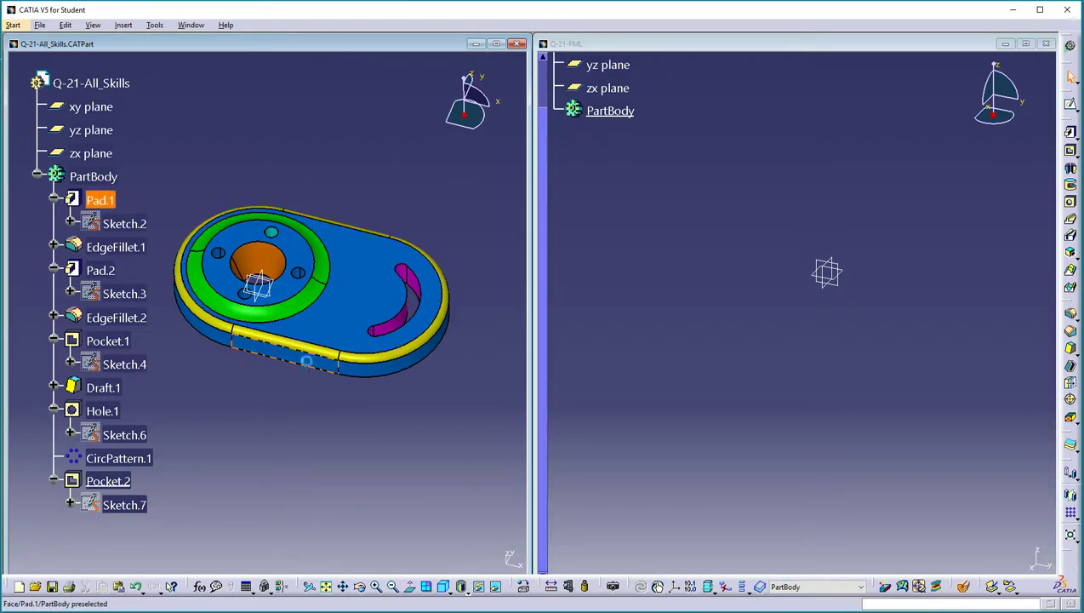
double_click(314, 366)
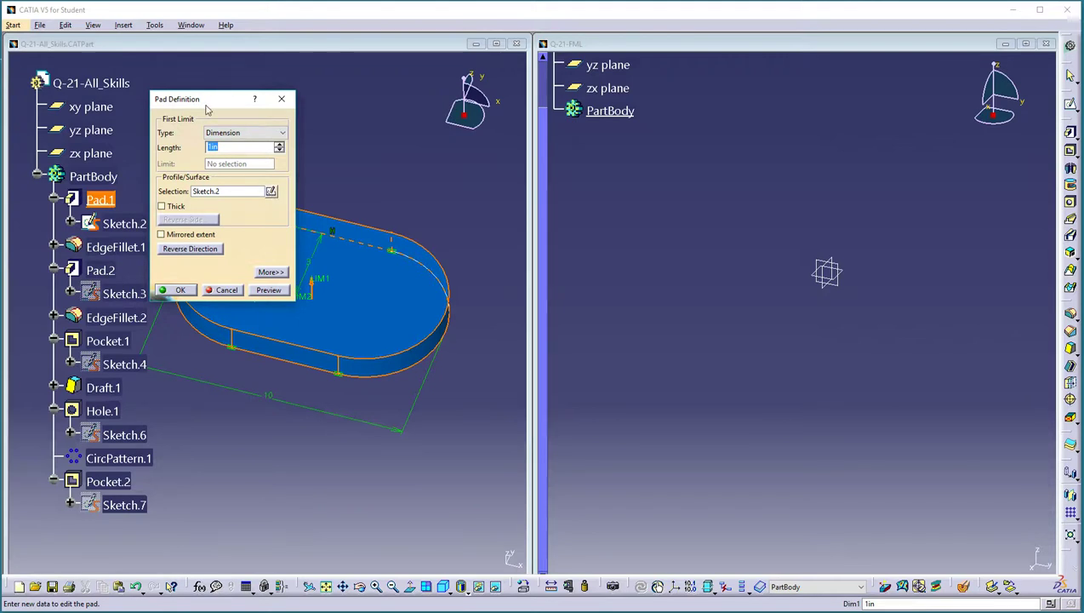
drag(212, 100, 410, 313)
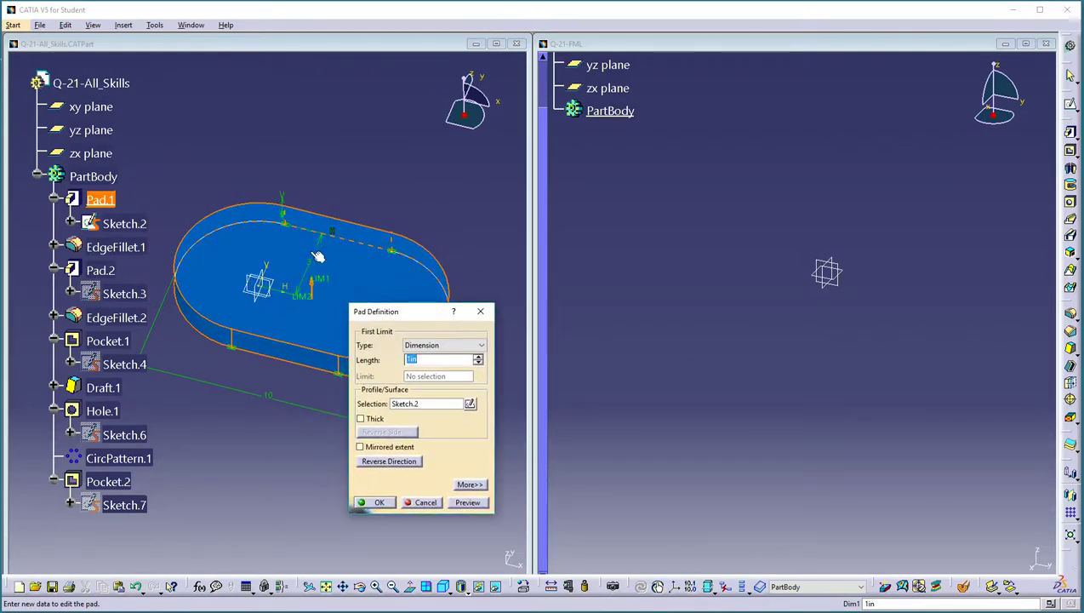
drag(315, 260, 169, 219)
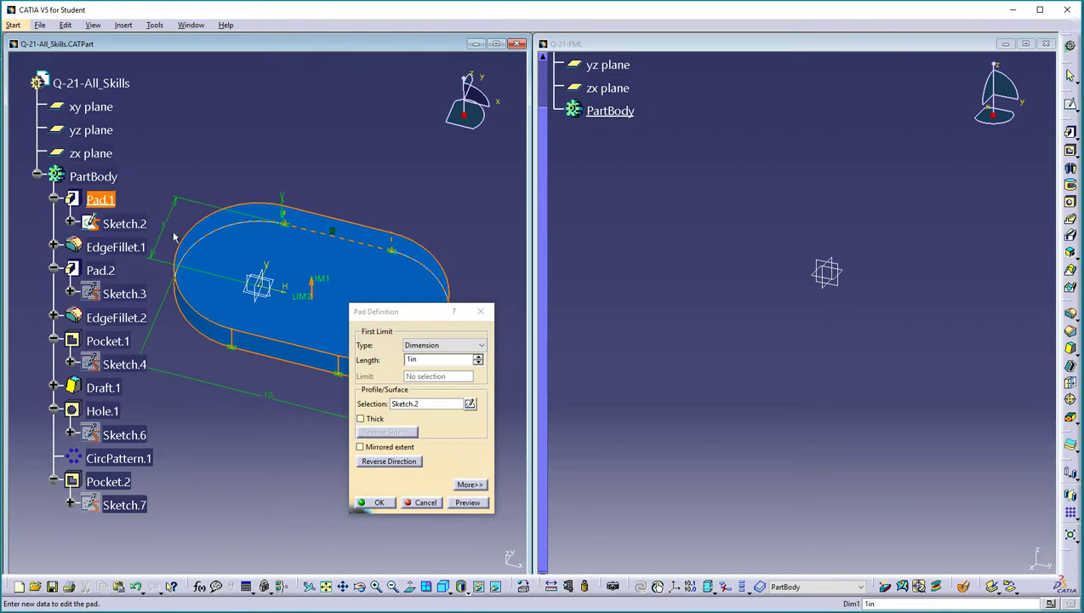
click(426, 503)
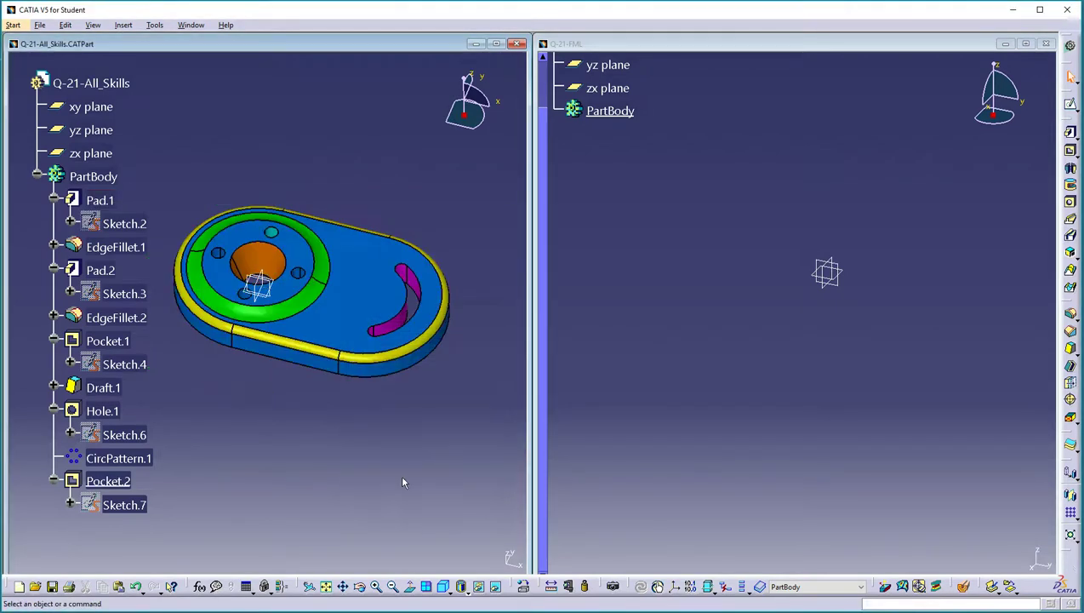
- Start a sketch on the xy plane of the empty Q-21-FML part
click(703, 310)
click(1071, 104)
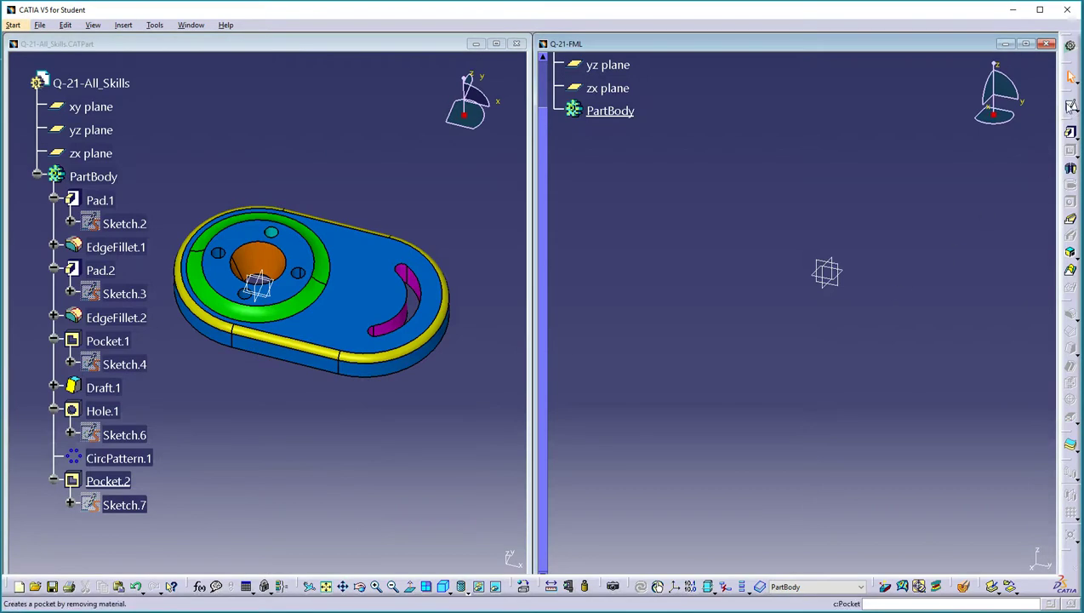
click(836, 269)
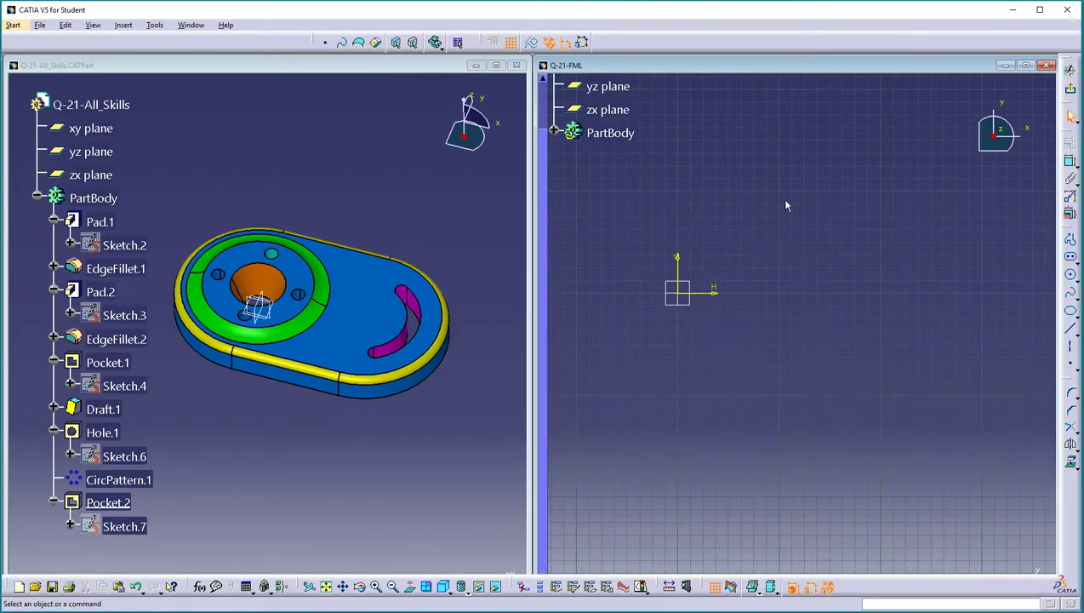
- Sketch a horizontal elongated hole from the origin with a 3 in radius and move its radius dimension outside the profile
mouse_move(829, 233)
middle_down()
mouse_move(805, 243)
mouse_move(815, 294)
middle_up()
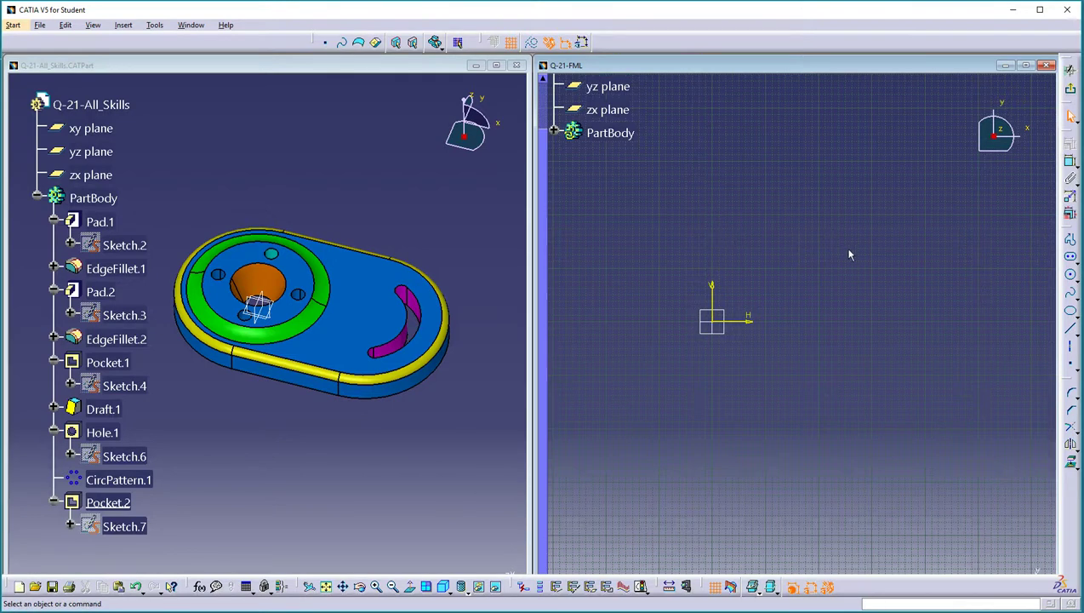
click(1074, 261)
click(713, 321)
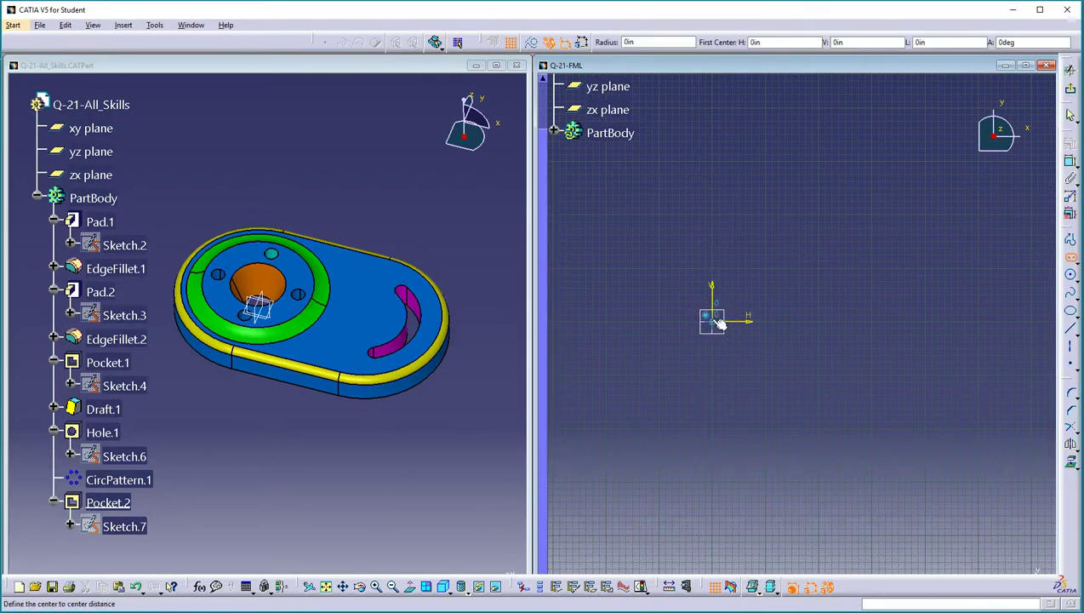
click(714, 322)
middle_drag(1014, 328, 870, 334)
click(888, 330)
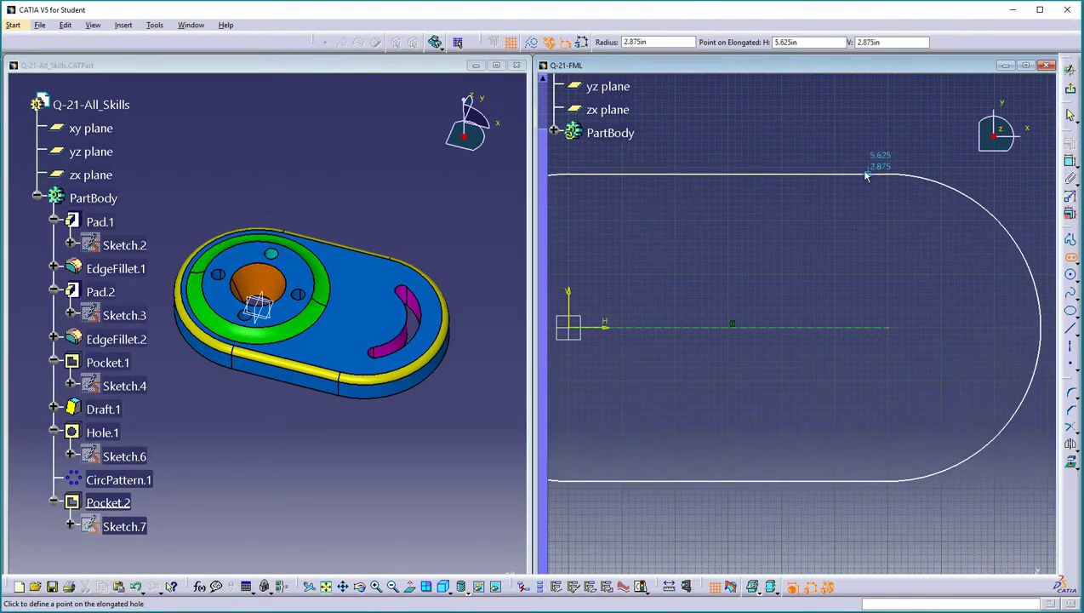
click(860, 172)
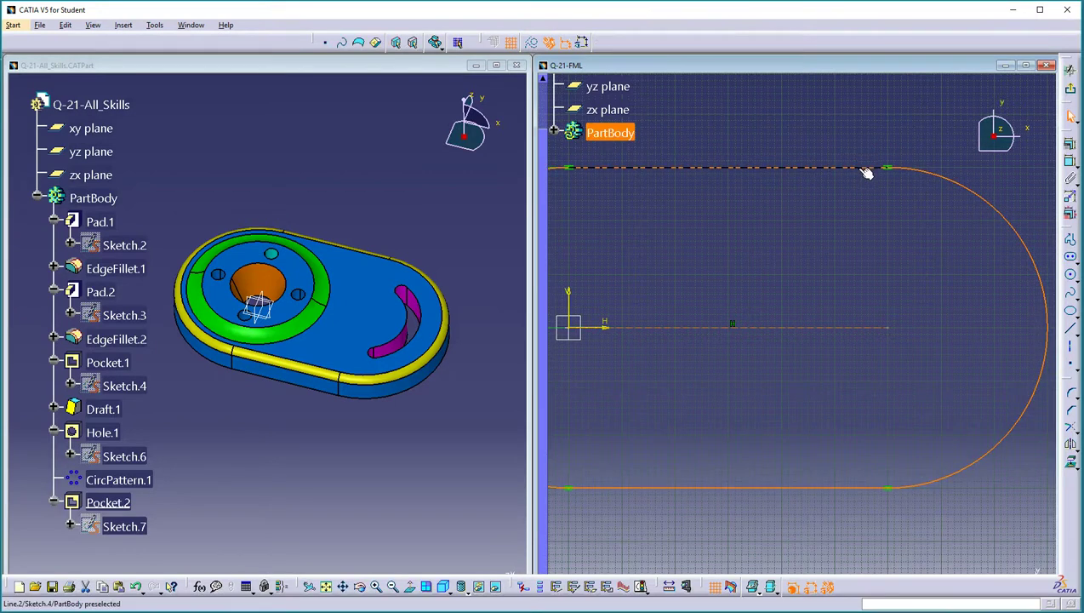
middle_drag(767, 243, 779, 305)
drag(633, 304, 558, 315)
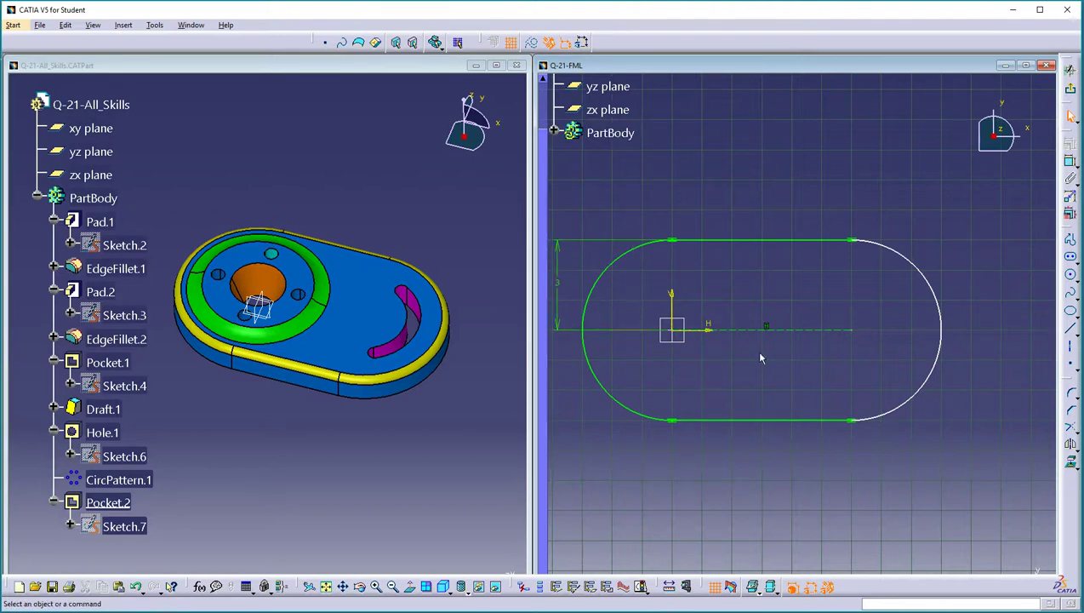
- Dimension the overall length between the two end arcs below the profile and set it to 10 in
click(1072, 163)
click(587, 371)
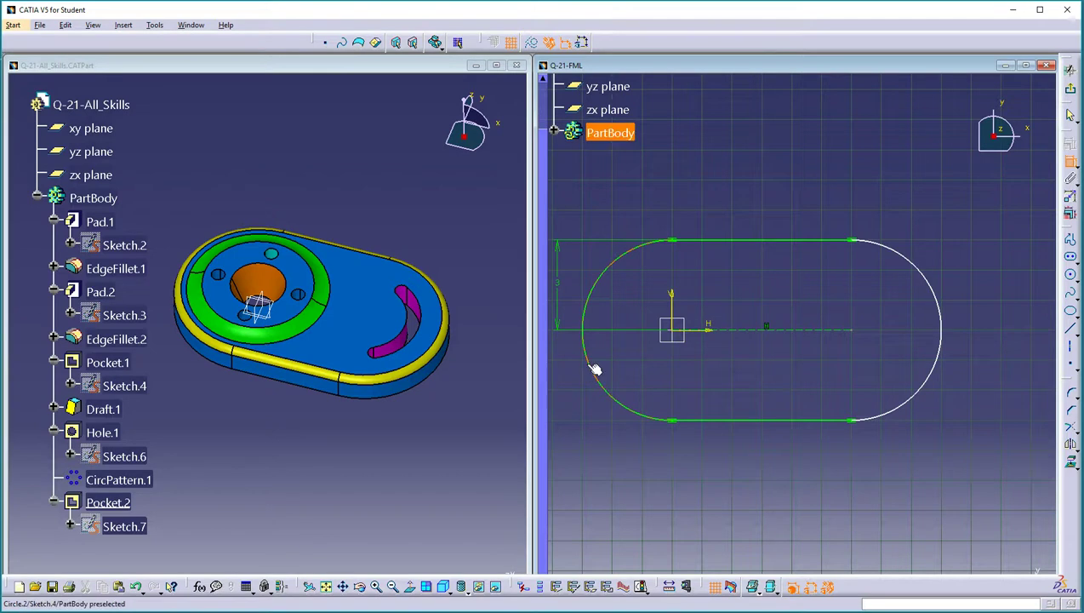
click(943, 339)
click(815, 487)
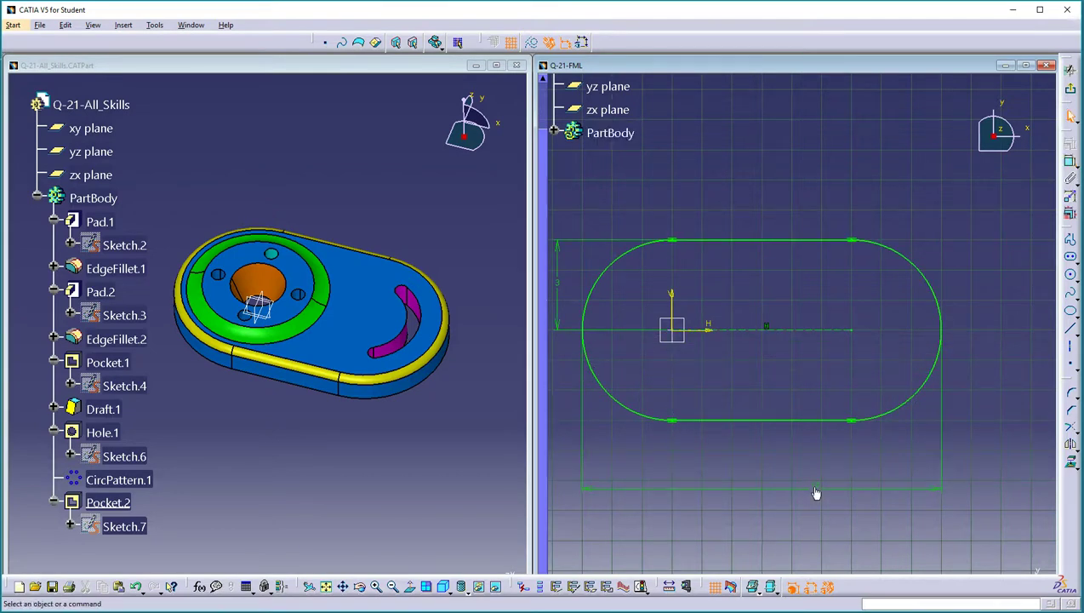
double_click(820, 488)
text(10)
key(Return)
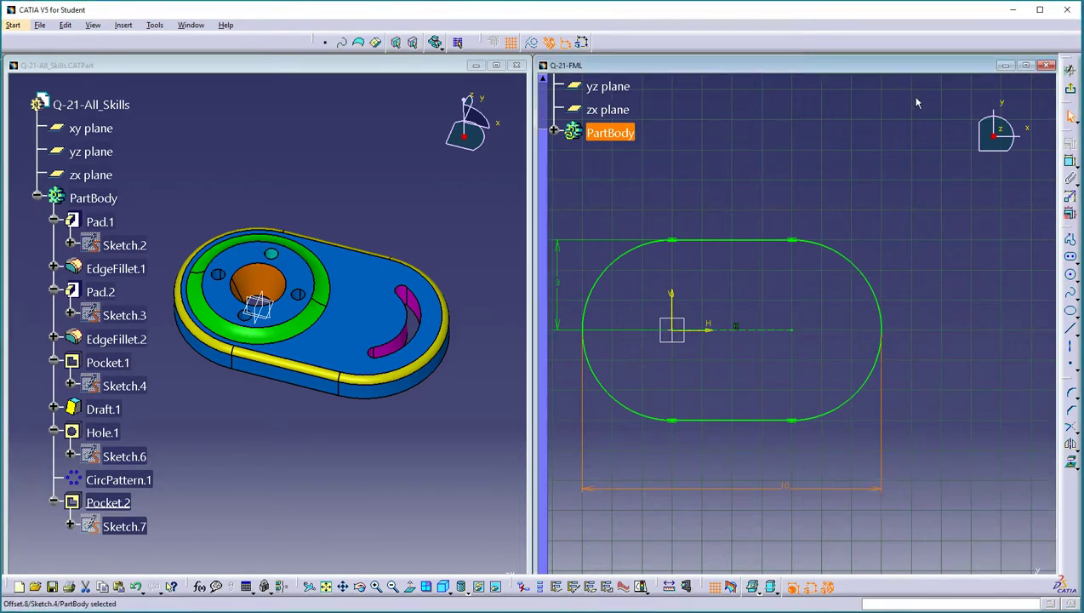
- Exit the sketch and pad the elongated profile 1 in
click(1070, 90)
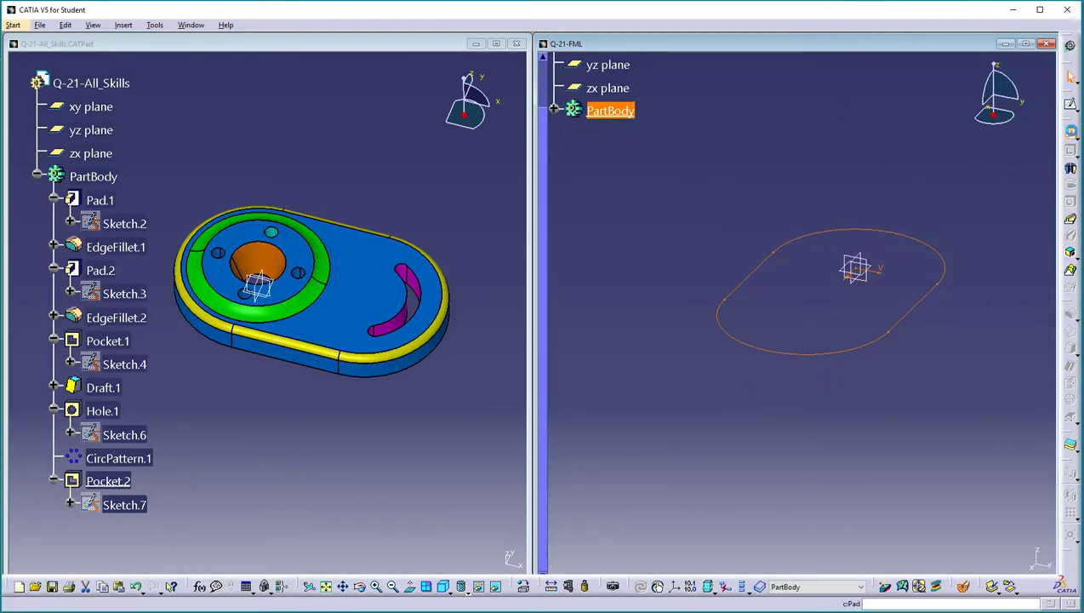
click(1072, 134)
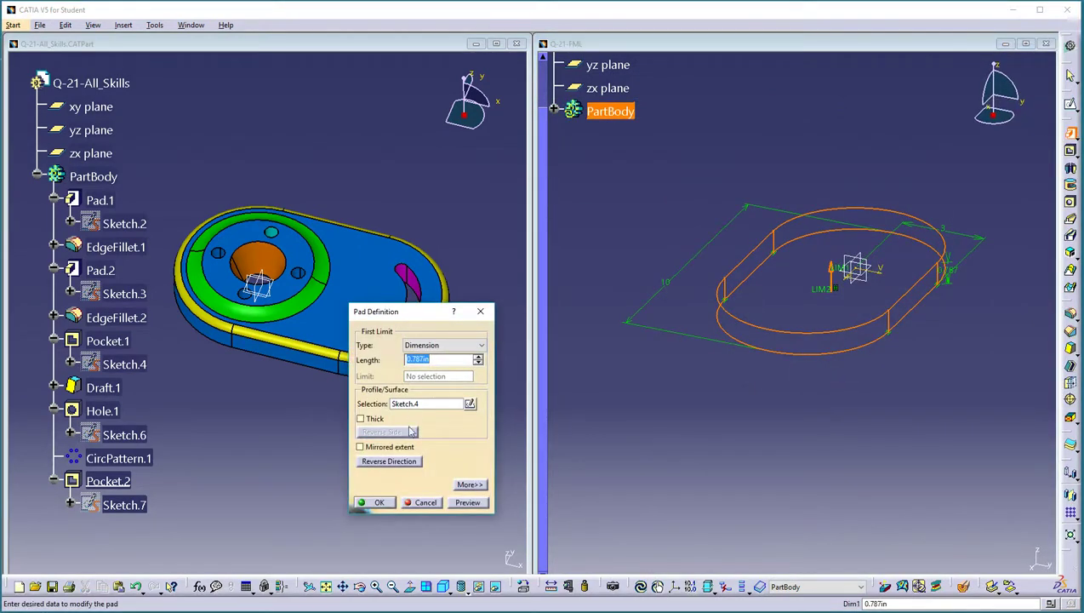
text(1)
key(Return)
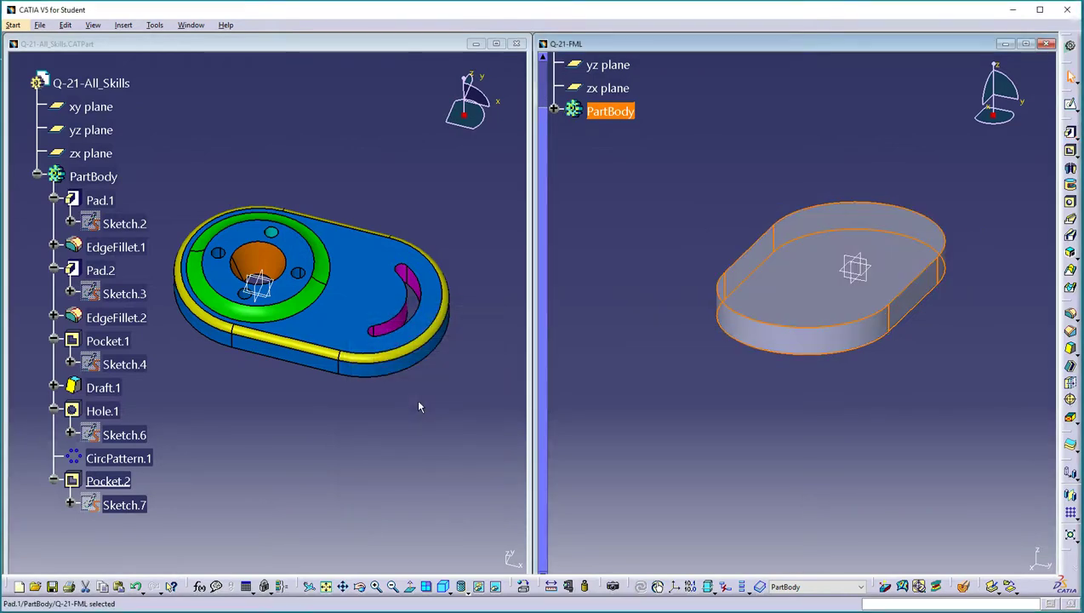
middle_drag(736, 355, 973, 353)
click(786, 231)
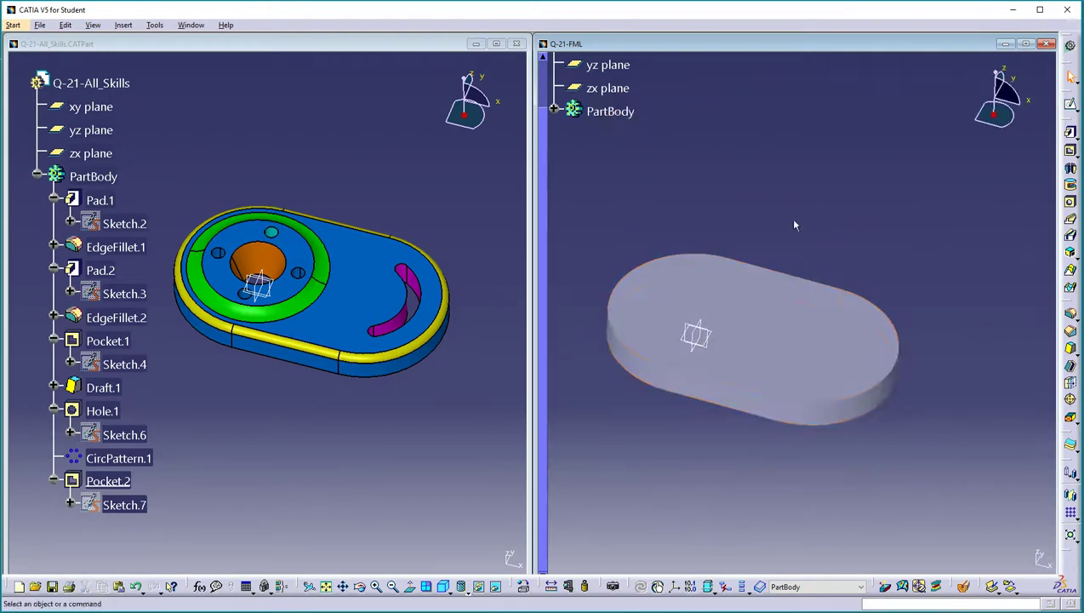
- Examine the definition of the reference part's yellow edge fillet, leaving it unmodified
click(331, 459)
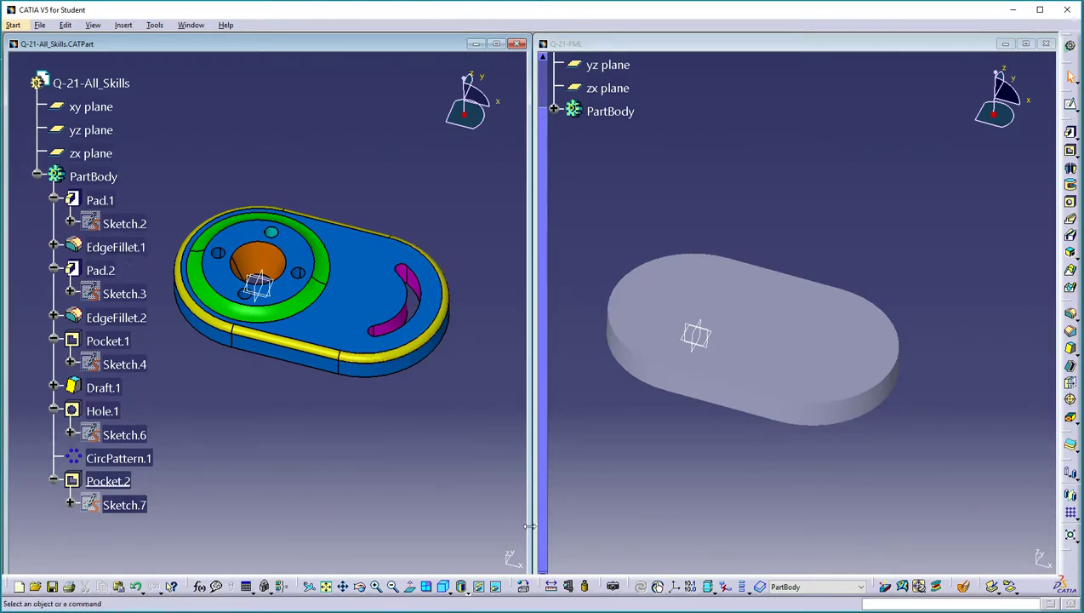
double_click(370, 362)
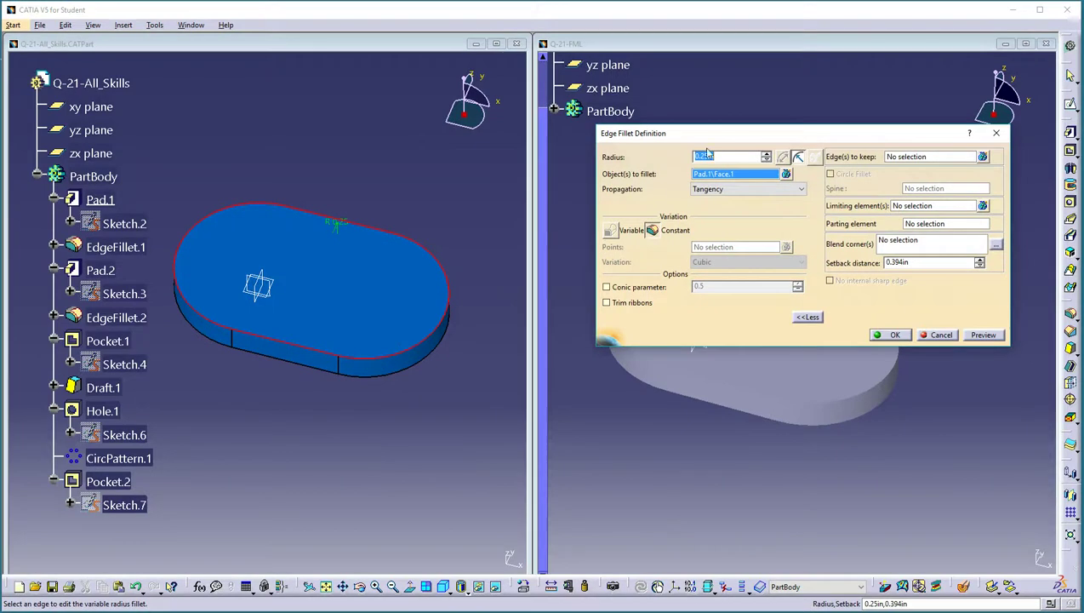
click(936, 334)
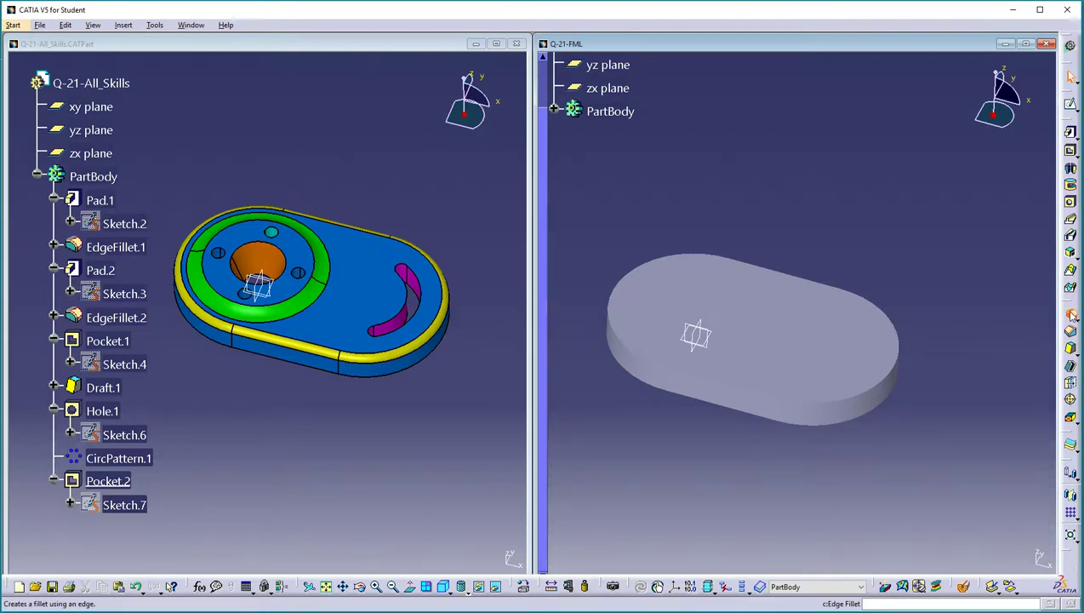
- Fillet the edges of the new pad's upper face, using the reference fillet's 0.25 in radius
click(1072, 315)
click(845, 364)
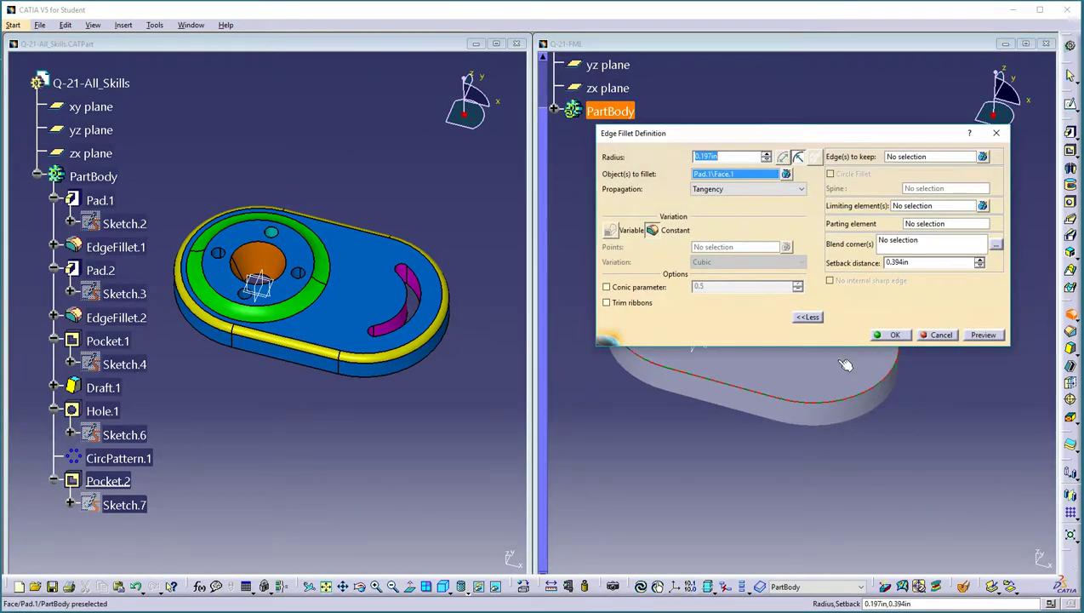
key(BackSpace)
key(Return)
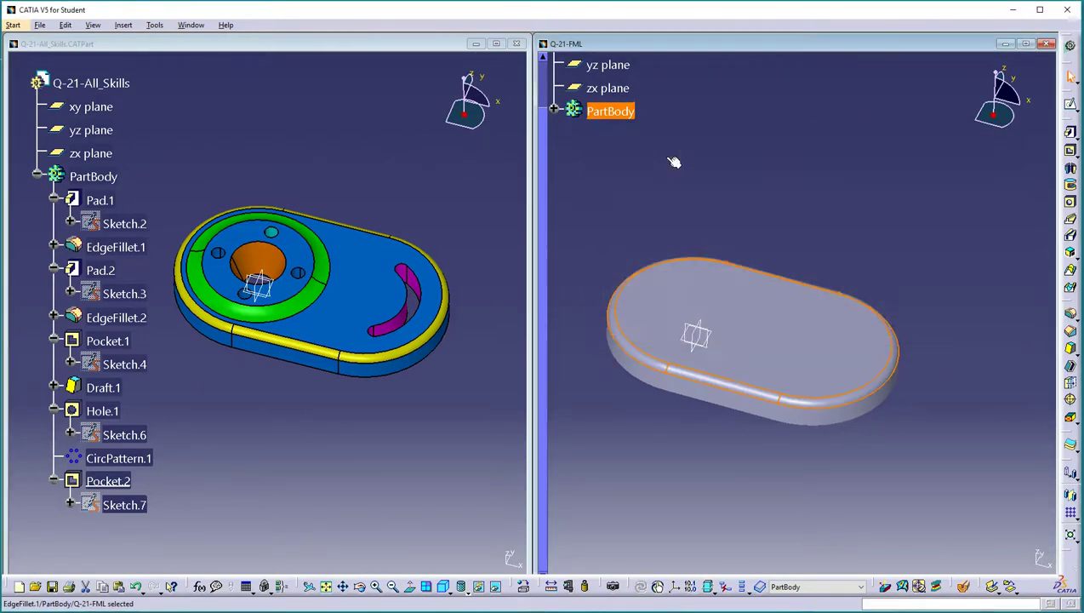
- Expand the new part's PartBody in the tree, select it and display the Graphic Properties toolbar
click(543, 134)
click(543, 141)
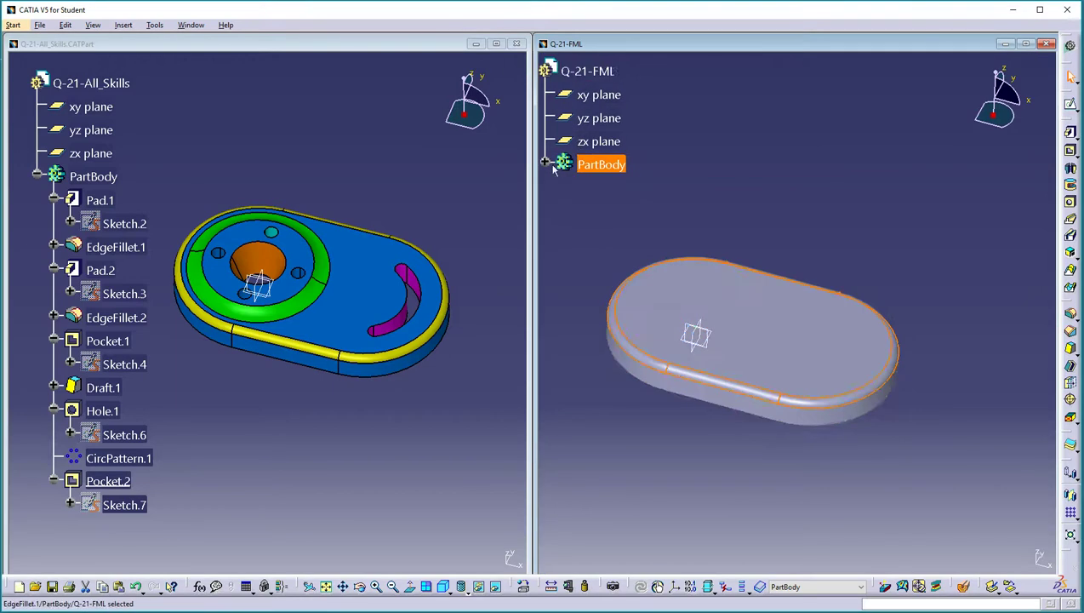
click(546, 162)
click(617, 188)
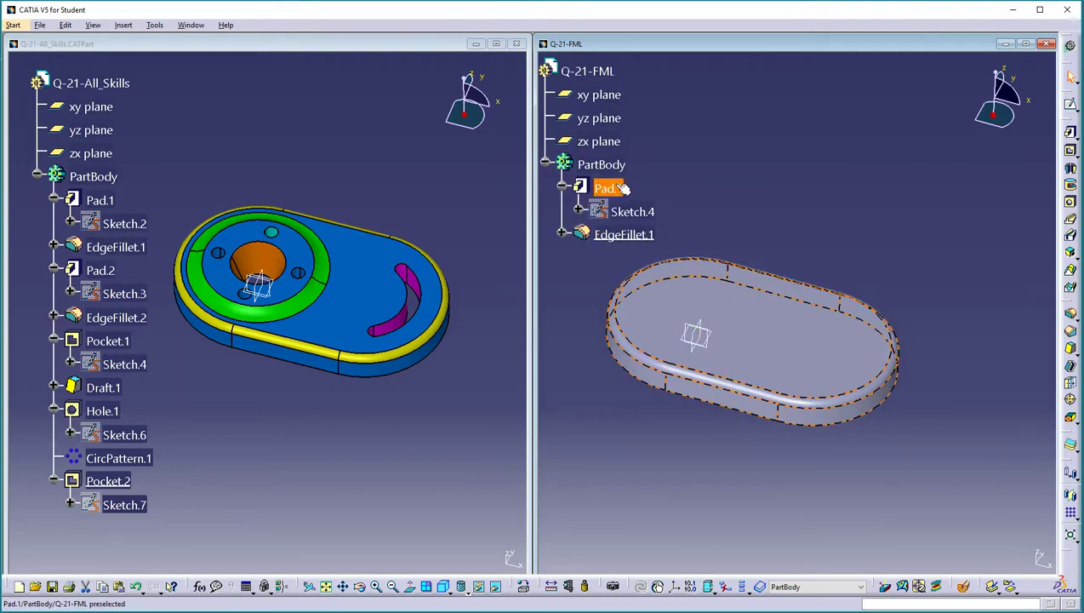
click(623, 162)
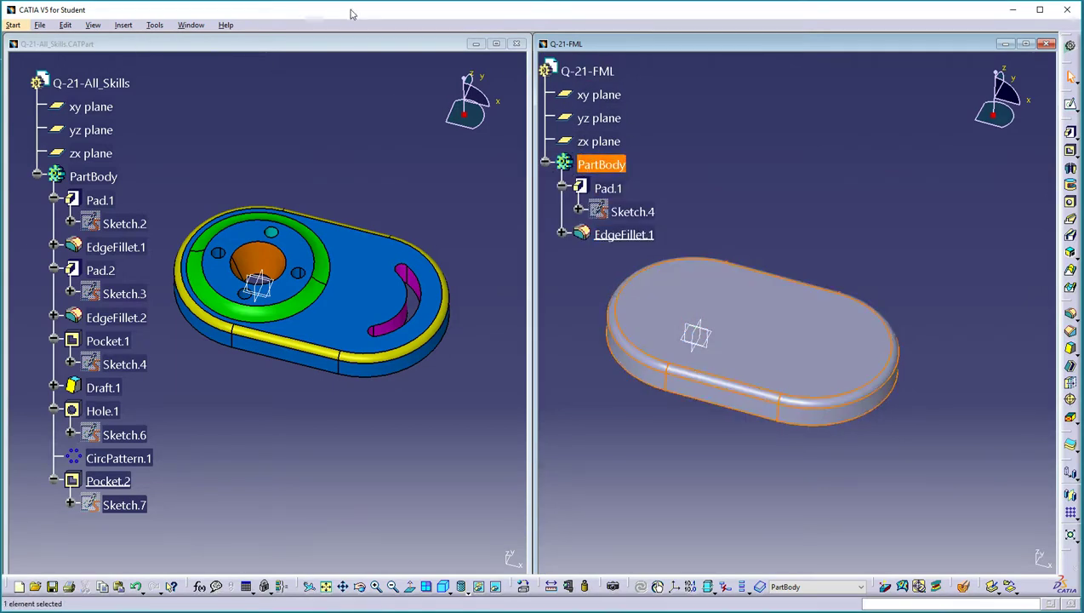
right_click(1065, 167)
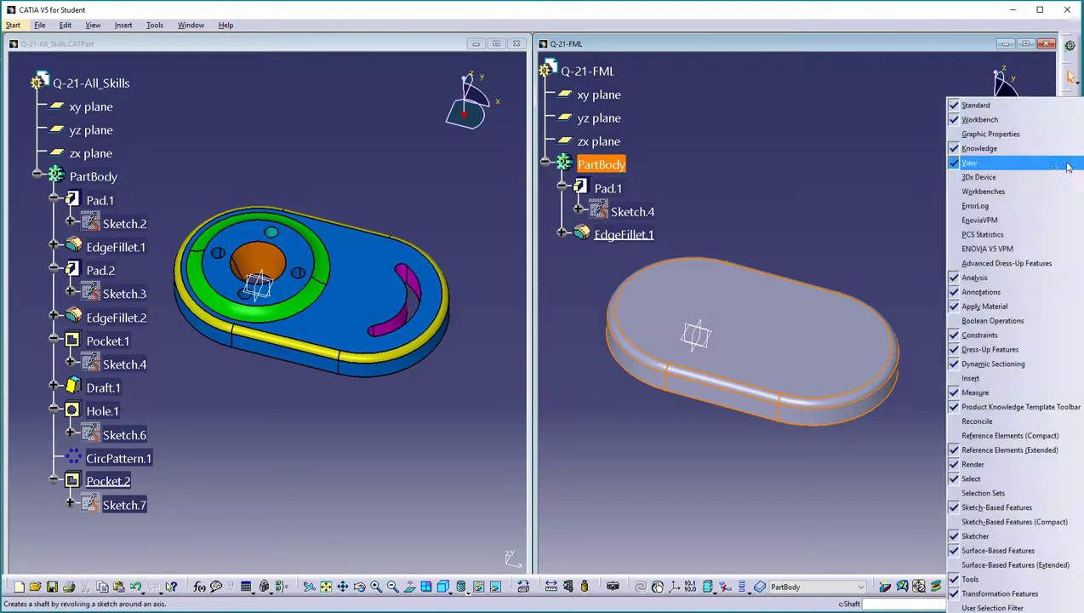
click(991, 134)
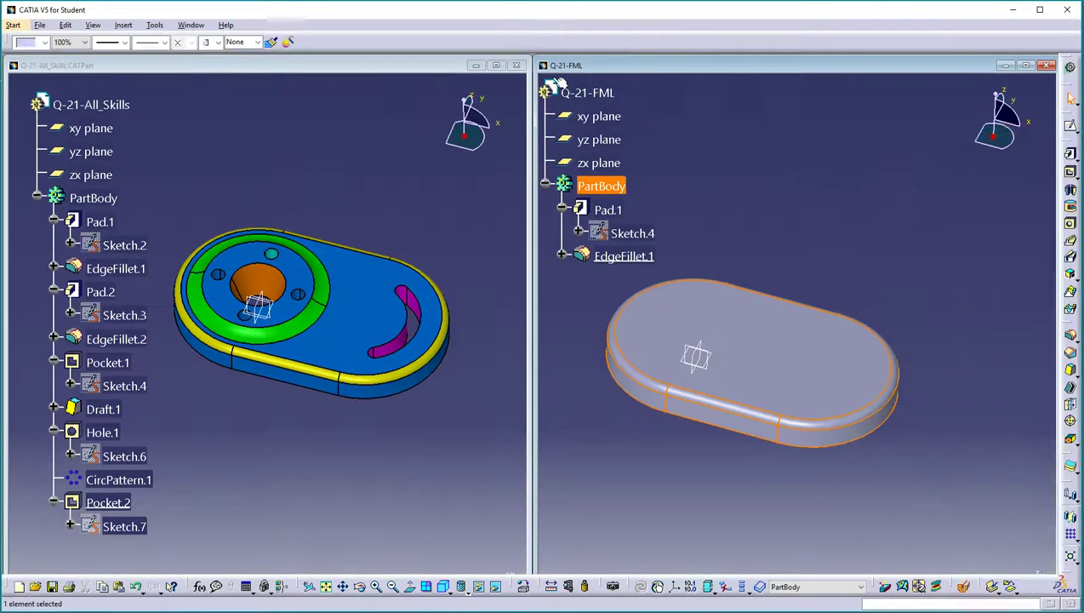
- Color the new part's PartBody blue and its edge fillet yellow to match the reference part
click(44, 41)
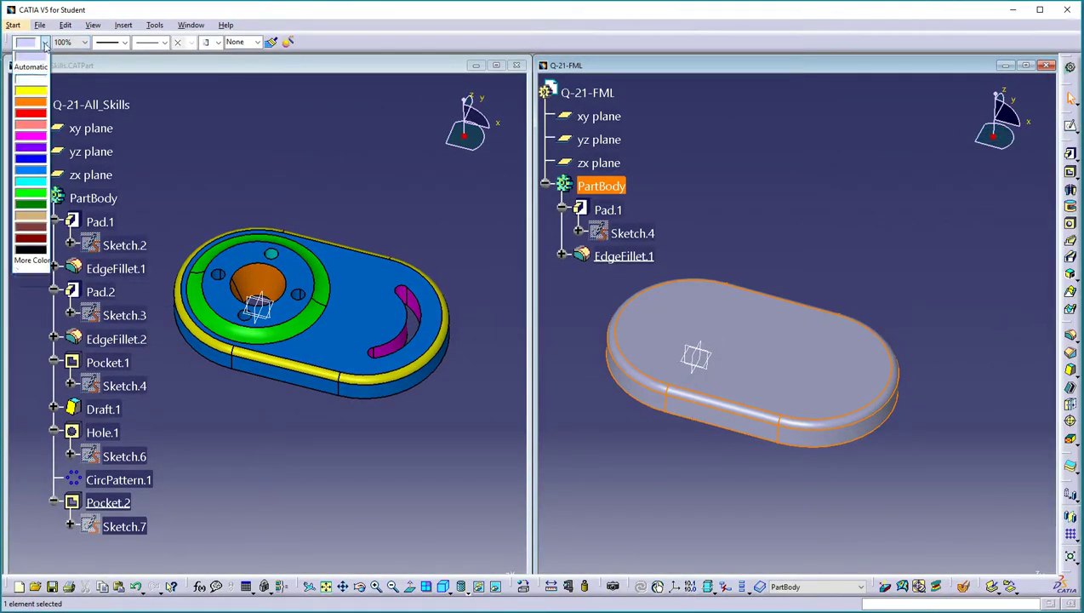
click(33, 175)
click(878, 182)
click(625, 256)
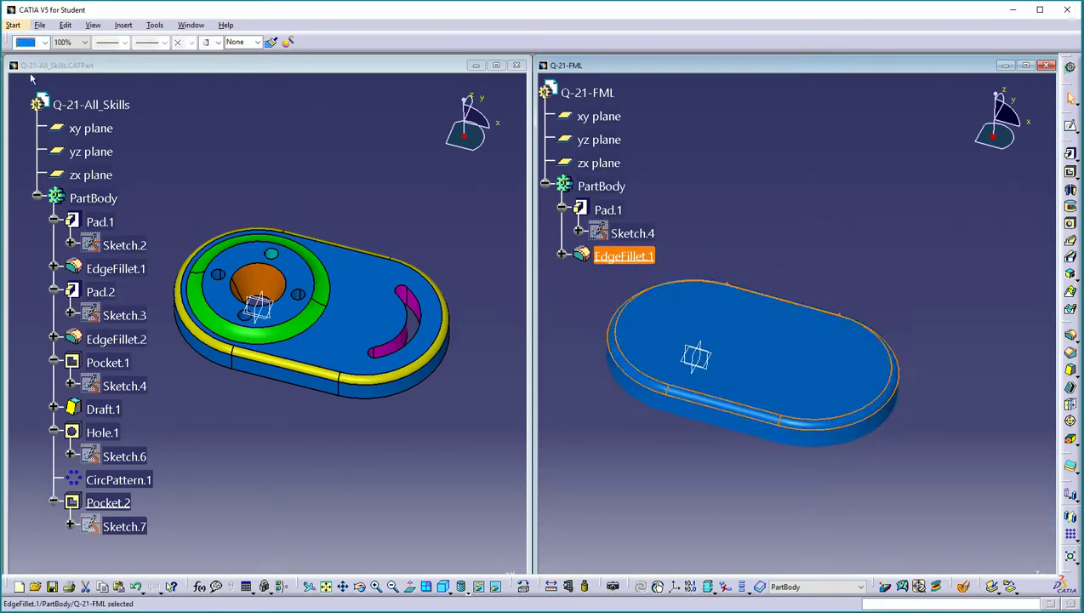
click(45, 42)
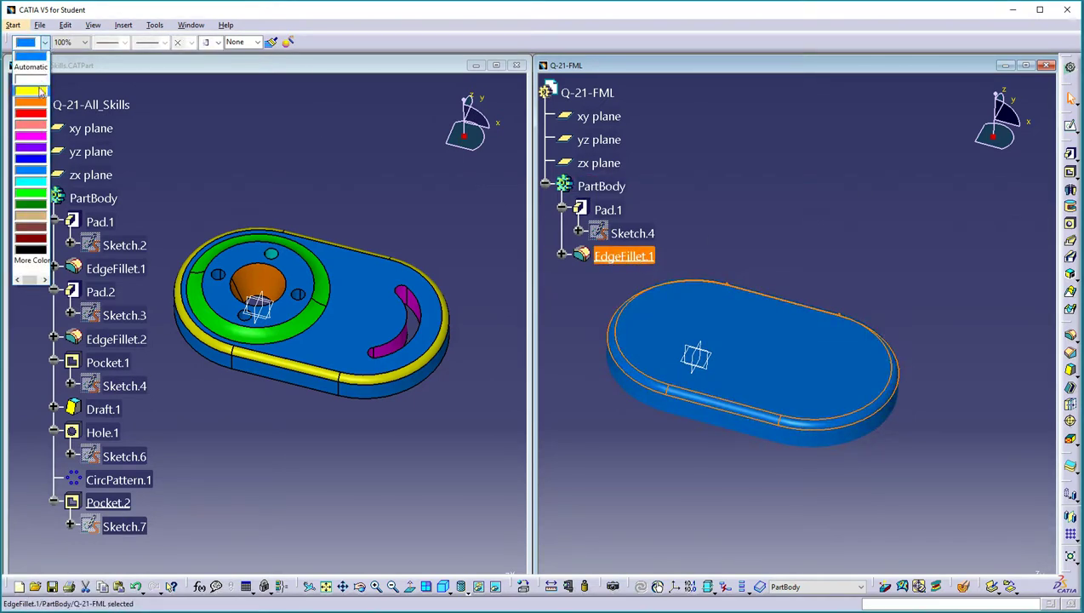
click(39, 92)
click(1004, 209)
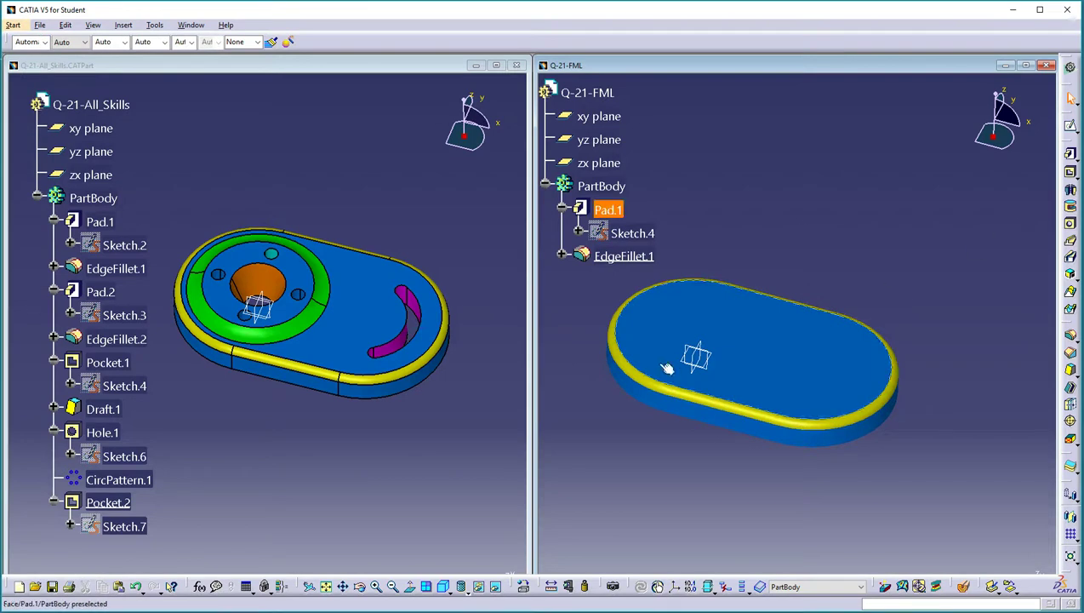
- Examine the pad definition and sketch radius of the reference part's circular boss, leaving them unmodified
middle_drag(292, 311, 246, 307)
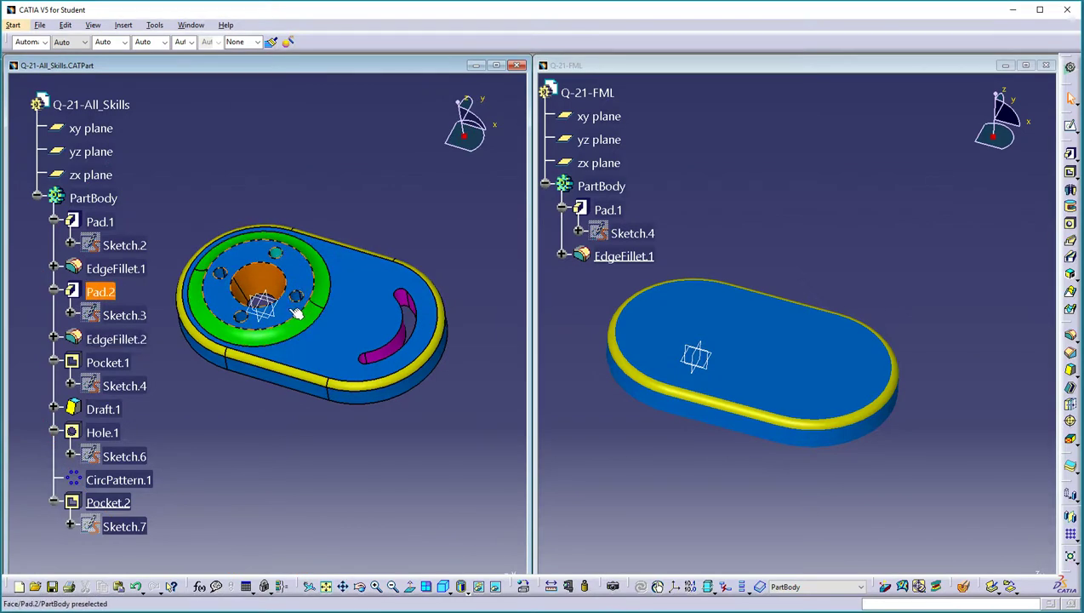
double_click(259, 302)
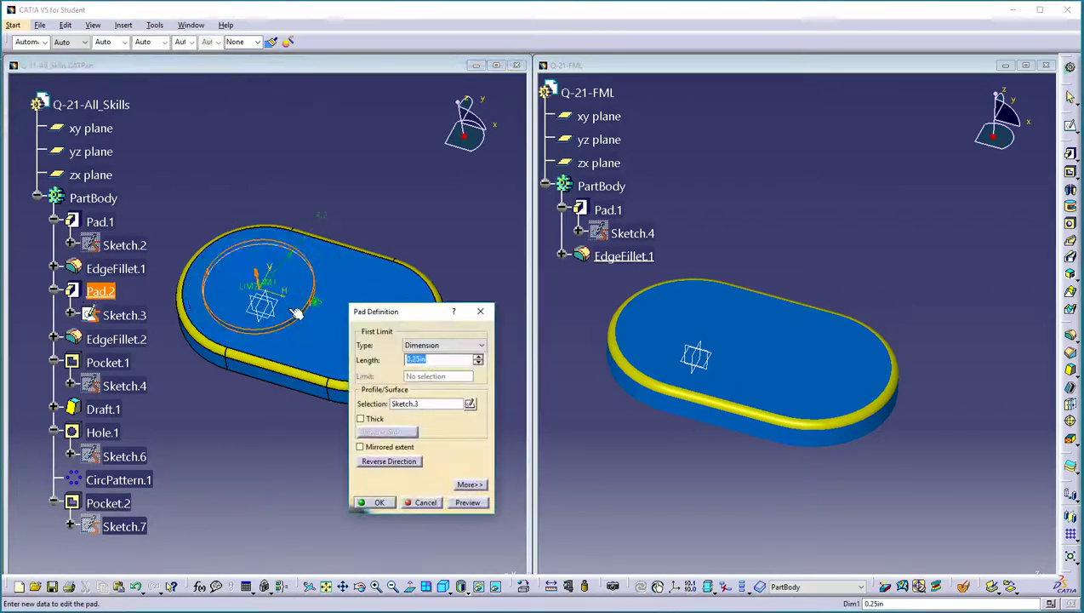
mouse_move(257, 298)
middle_down()
mouse_move(286, 224)
mouse_move(272, 287)
middle_up()
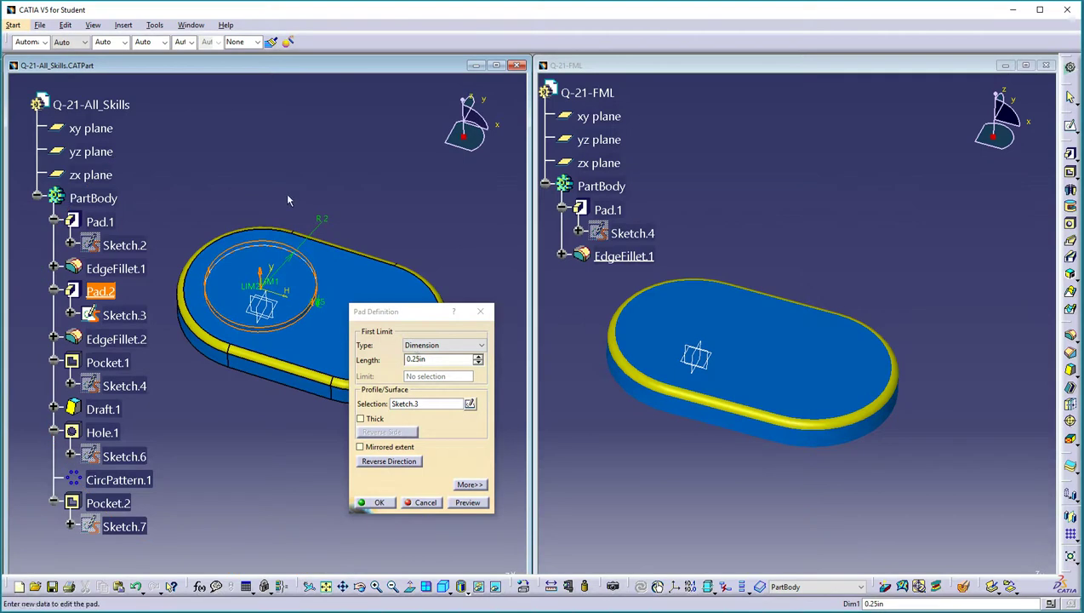
click(426, 503)
click(653, 477)
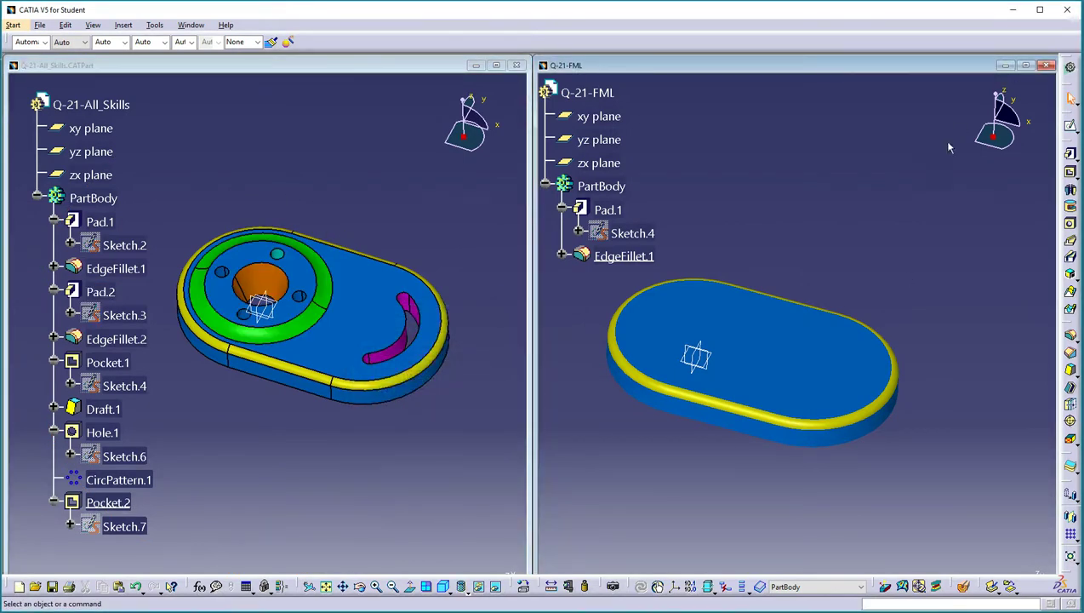
- Sketch a circle of about 1.85 in radius, centered on the origin, on the upper face of the new base pad
click(1071, 125)
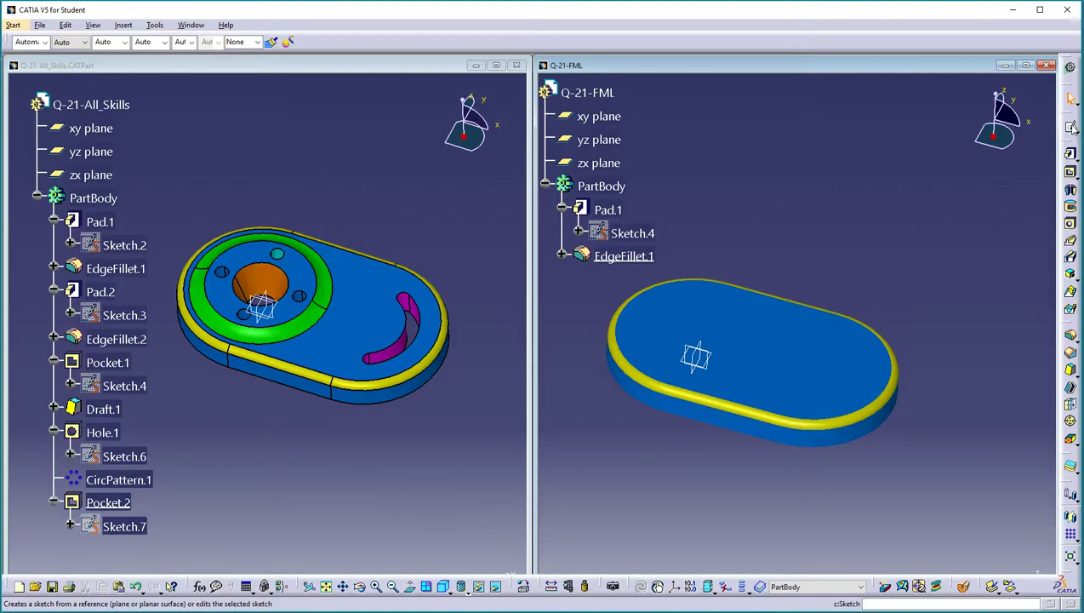
click(751, 358)
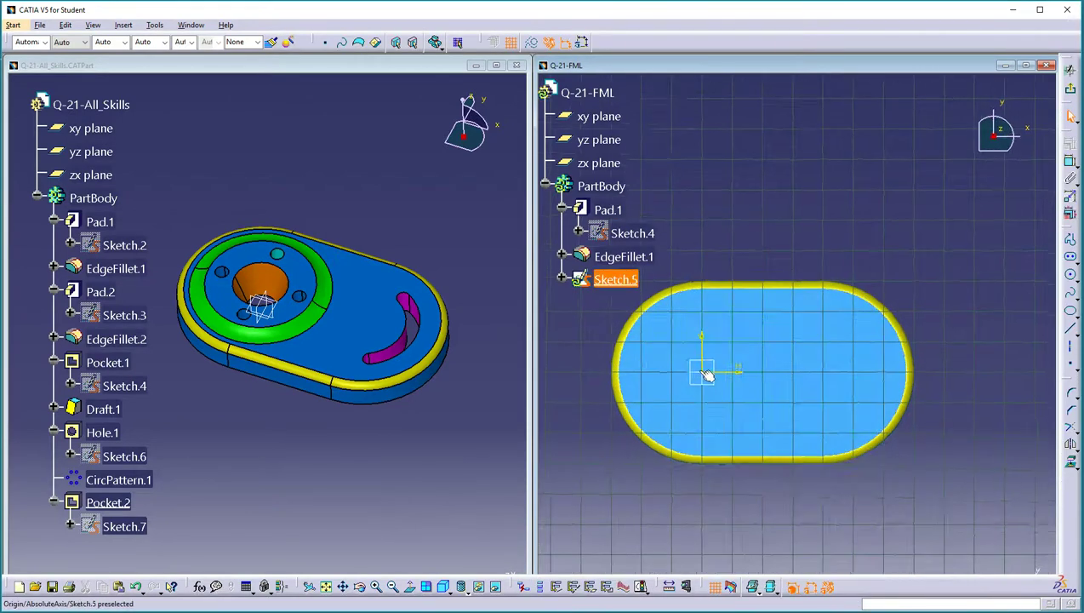
click(1071, 277)
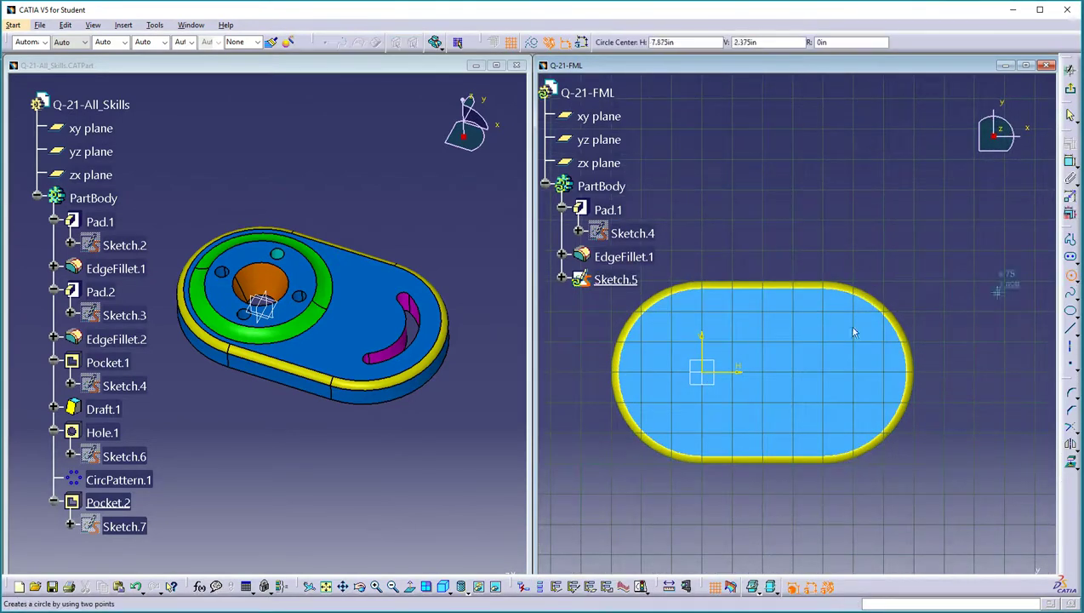
click(703, 373)
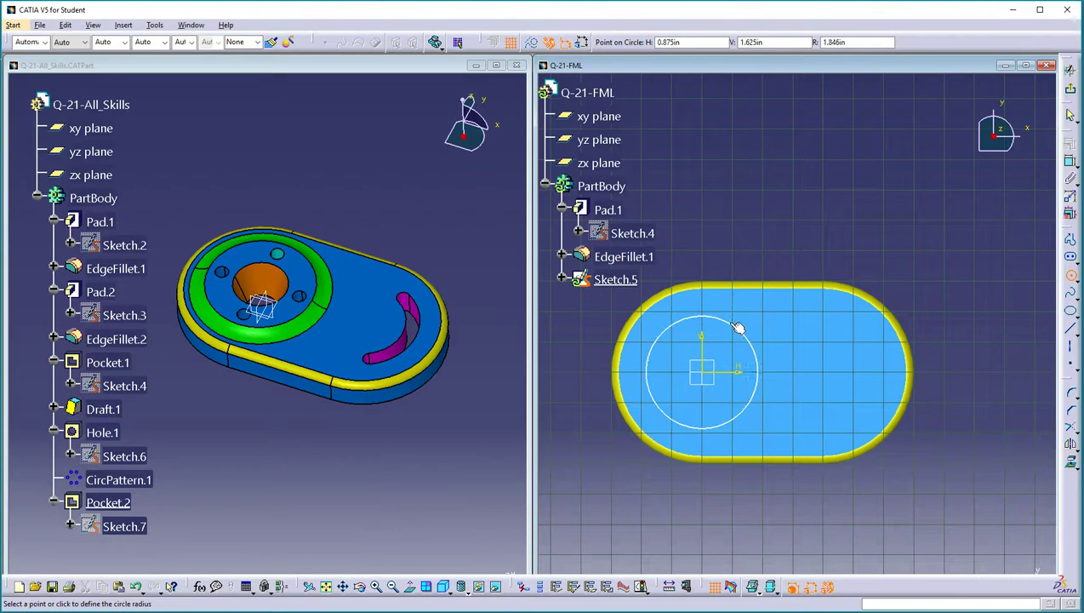
click(738, 328)
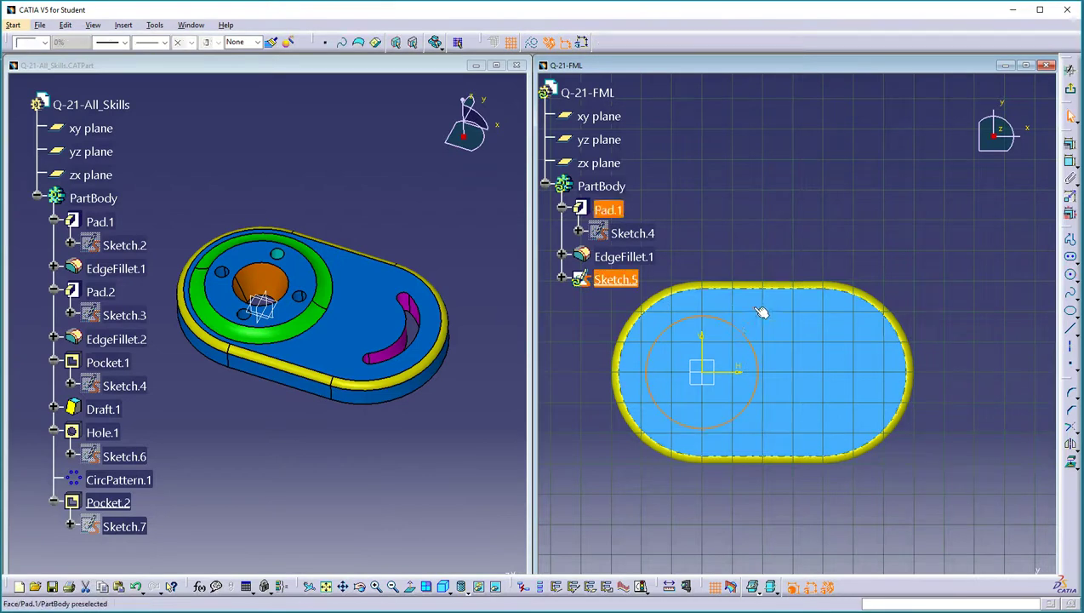
- Dimension the sketched circle's radius and set it to 2 in
click(1070, 164)
click(725, 230)
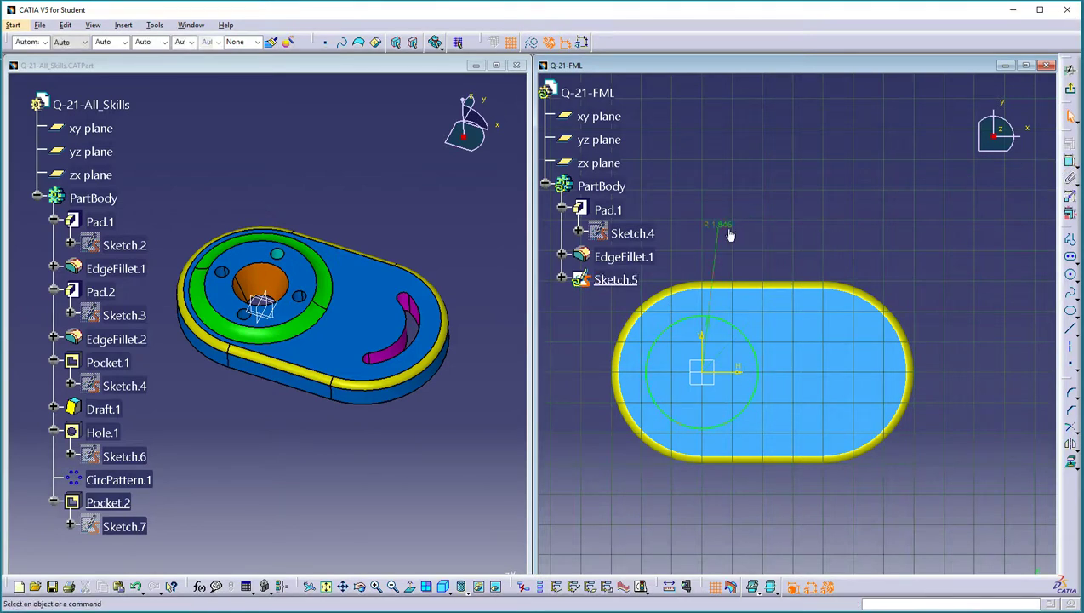
double_click(721, 225)
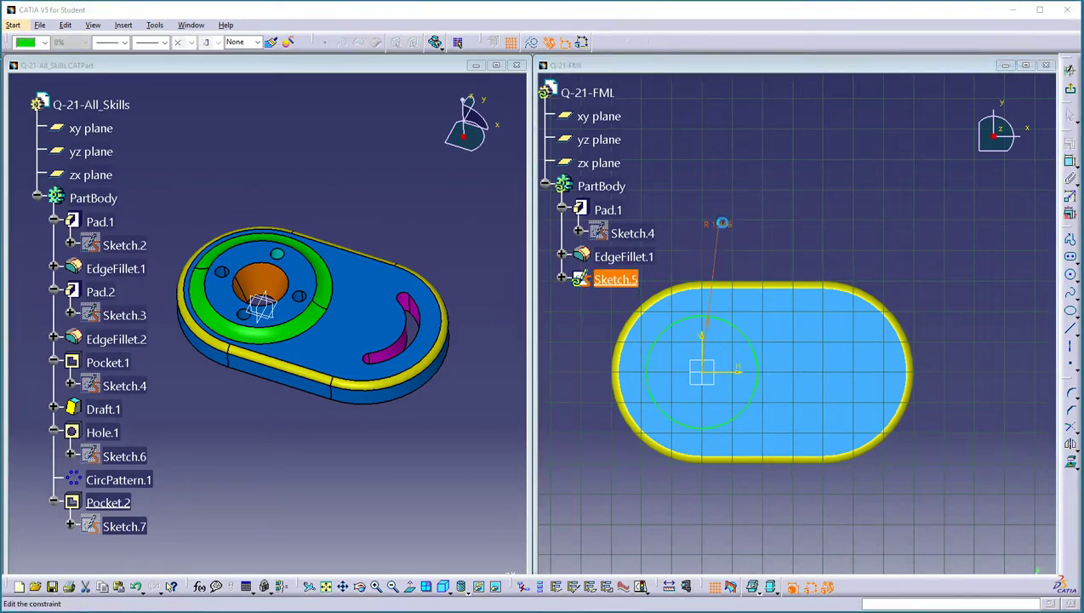
text(2)
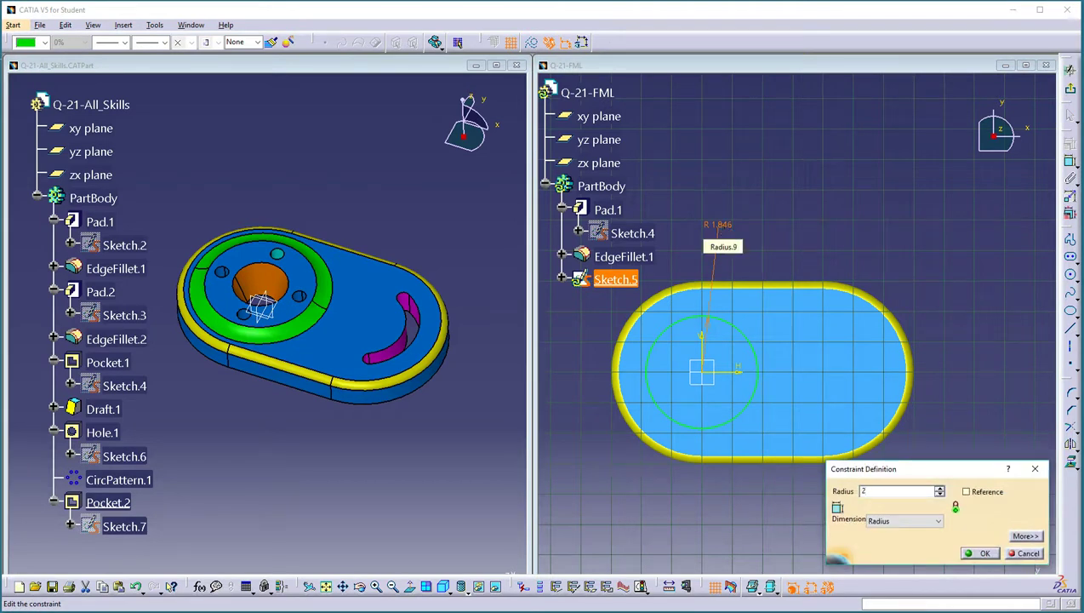
key(Return)
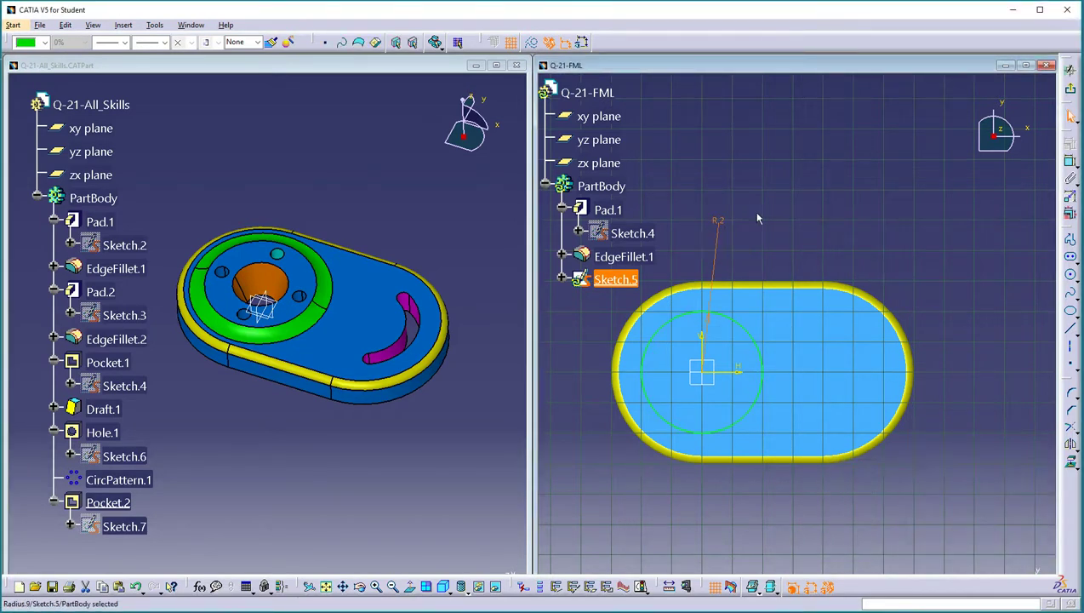
- Recheck the pad length of the reference part's circular boss without modifying it, and return to the open sketch
double_click(294, 309)
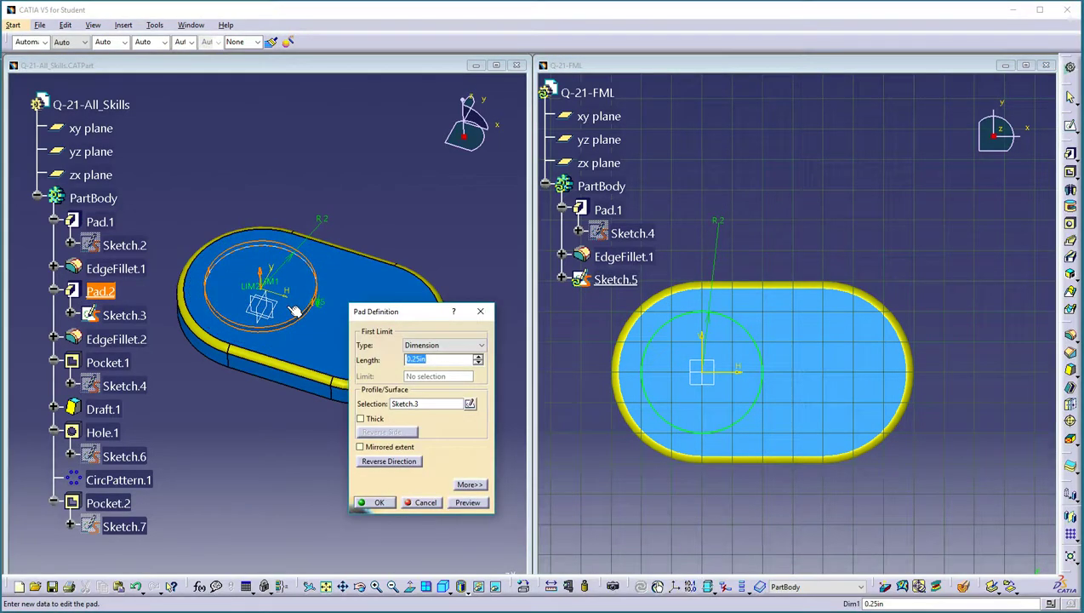
click(424, 503)
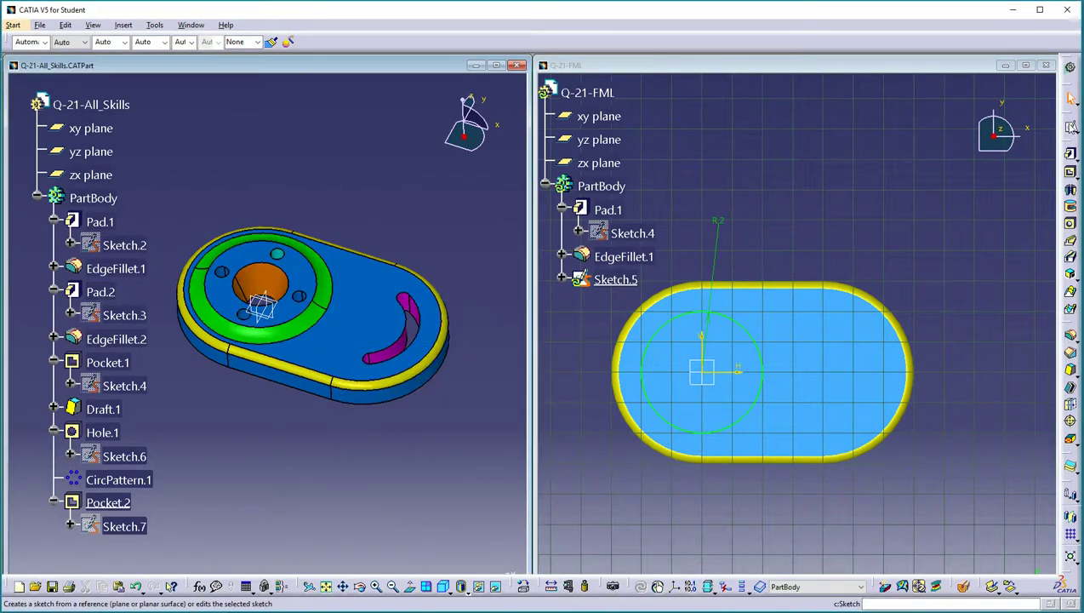
click(1070, 126)
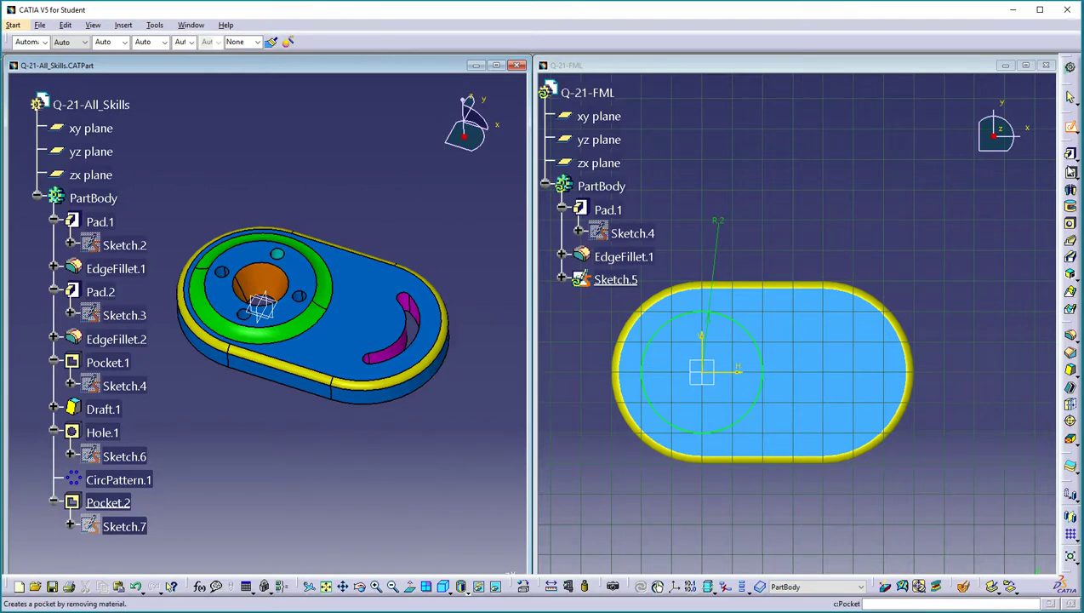
click(983, 183)
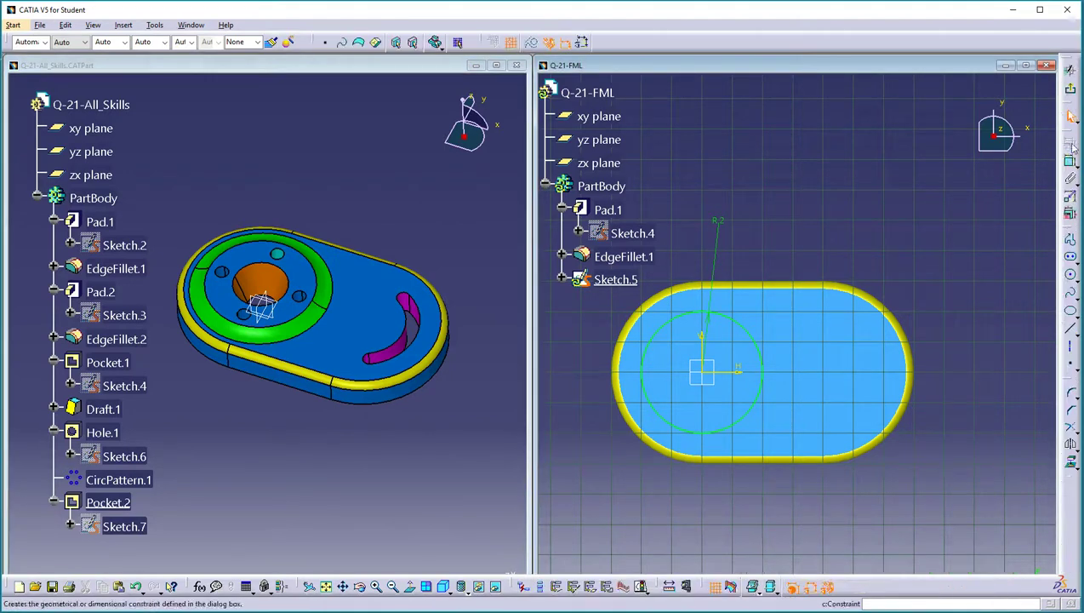
- Exit the circle sketch and pad it 0.25 in to form the raised circular boss
click(1070, 89)
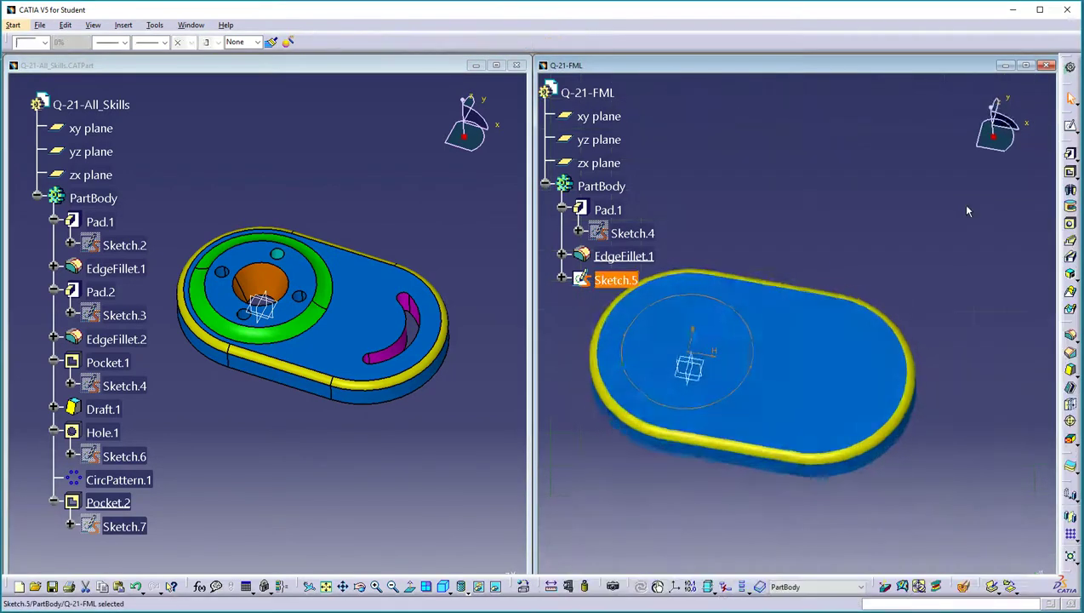
click(1071, 153)
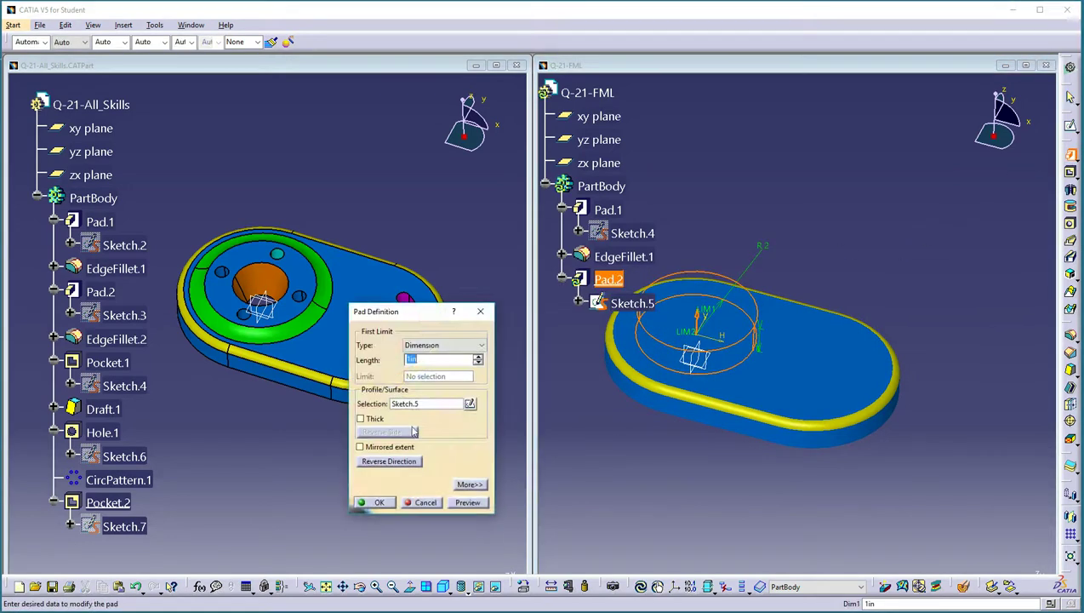
text(.25)
key(Return)
click(867, 205)
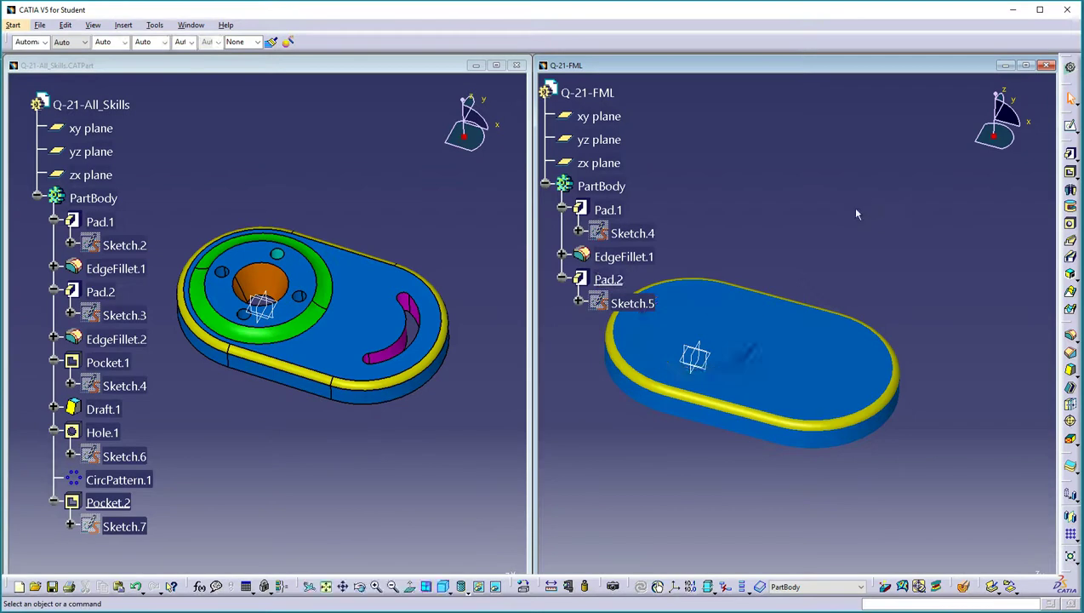
- Examine the radius and edge-to-keep settings of the reference part's green boss fillet, leaving them unmodified
double_click(298, 332)
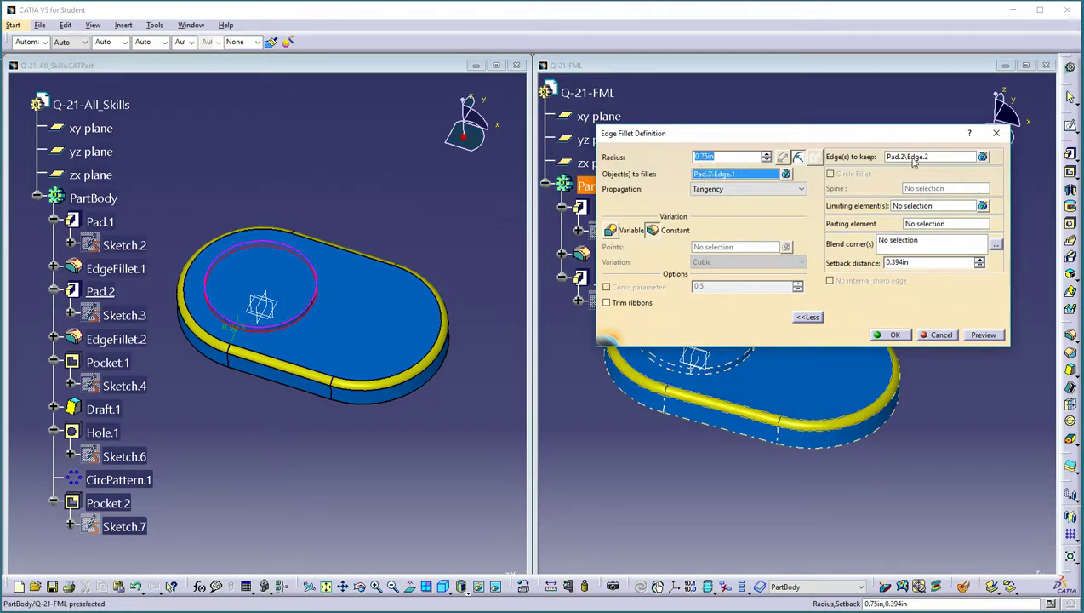
click(941, 335)
click(903, 315)
- Fillet the base edge of the circular boss with a 0.75 in radius, keeping the boss's top edge
middle_drag(840, 325, 866, 272)
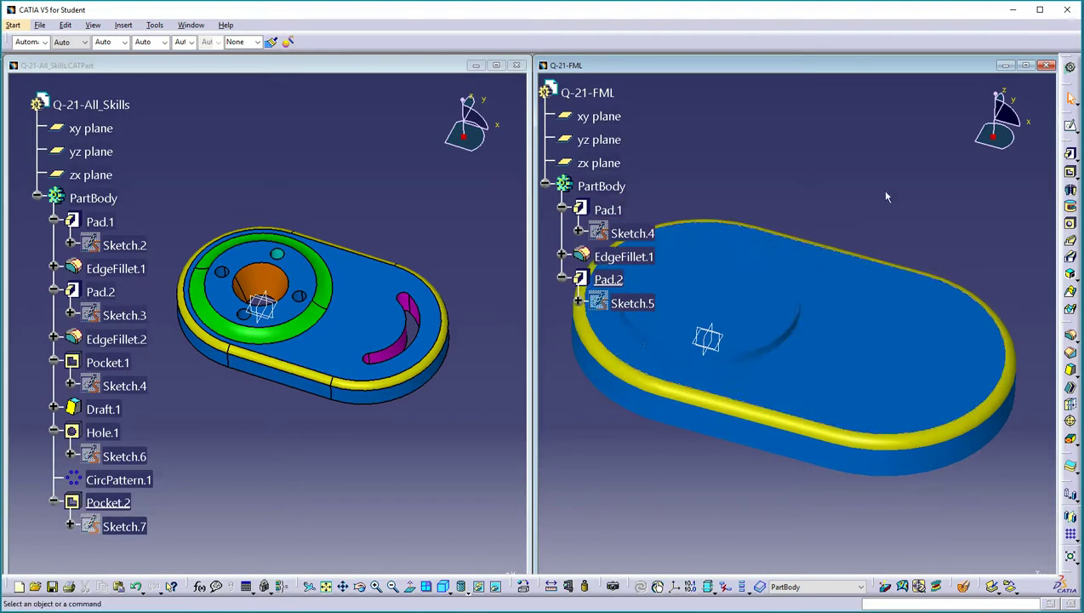
click(1073, 338)
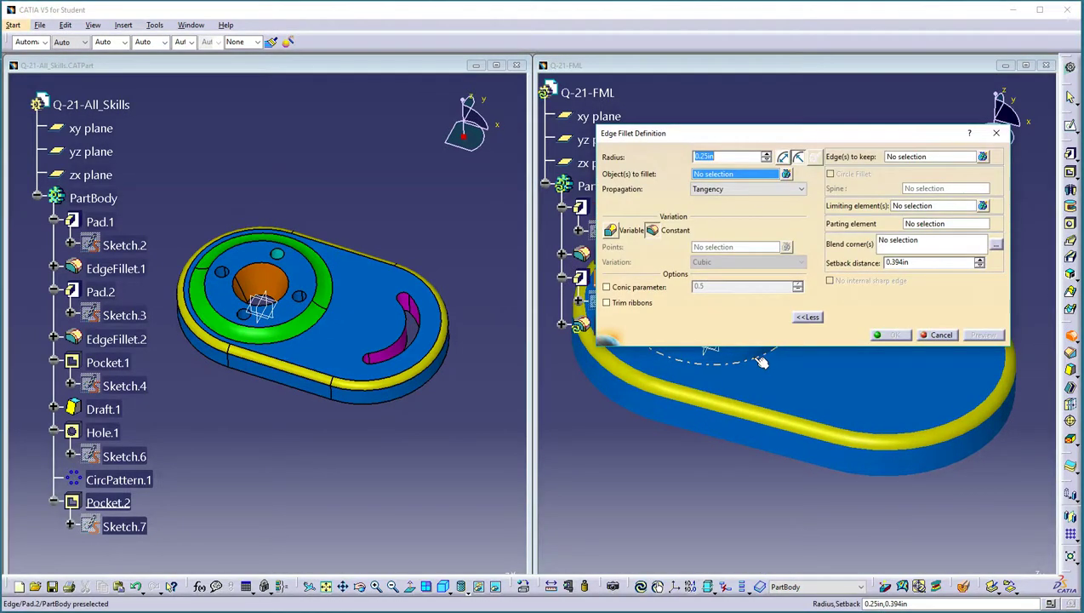
click(760, 362)
middle_drag(793, 384, 812, 484)
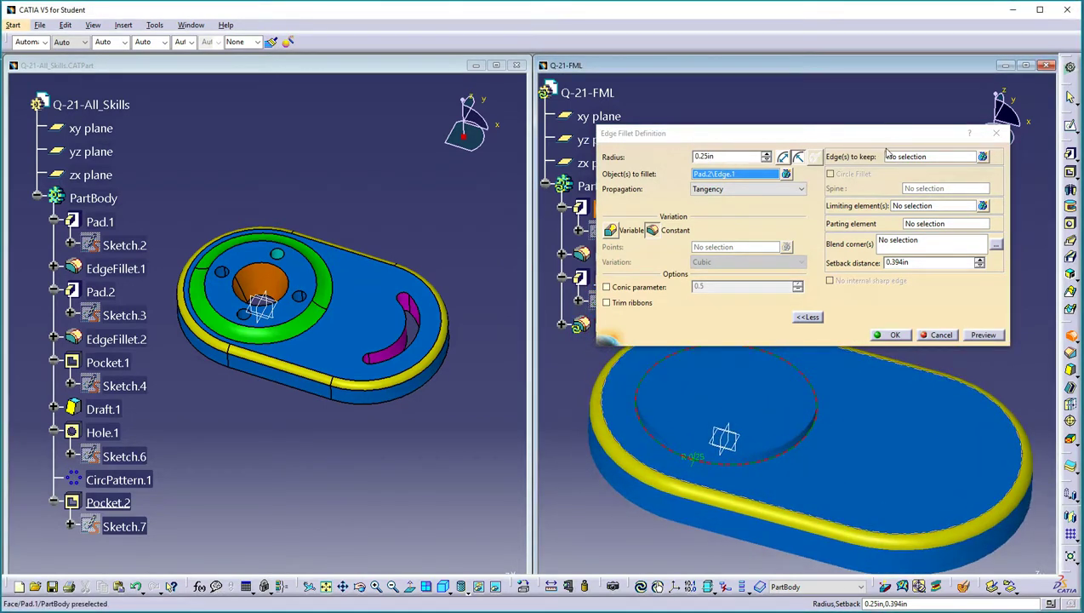
click(727, 155)
key(BackSpace)
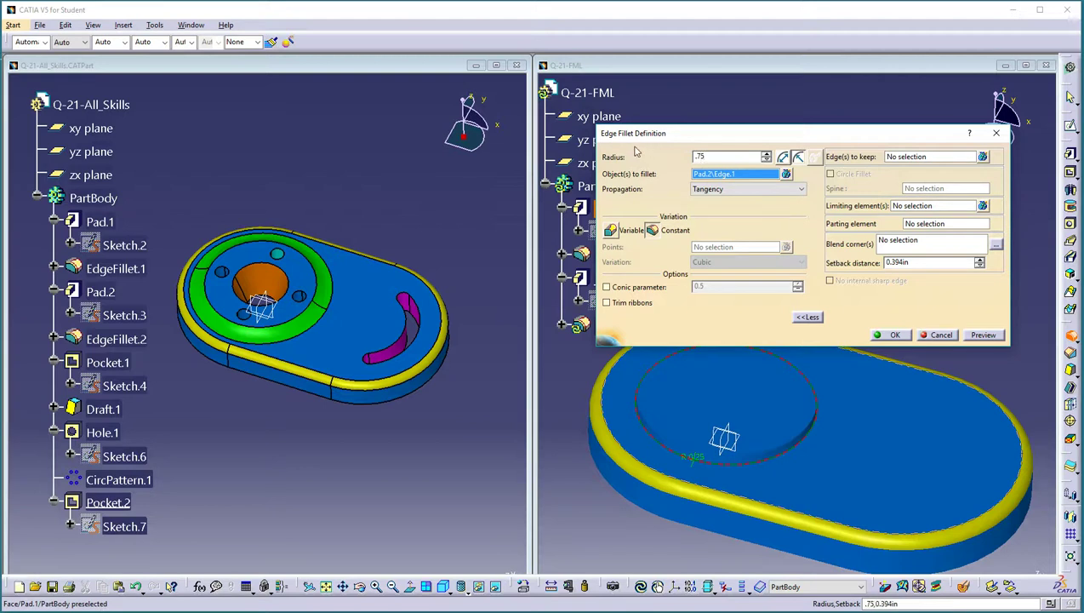
click(927, 158)
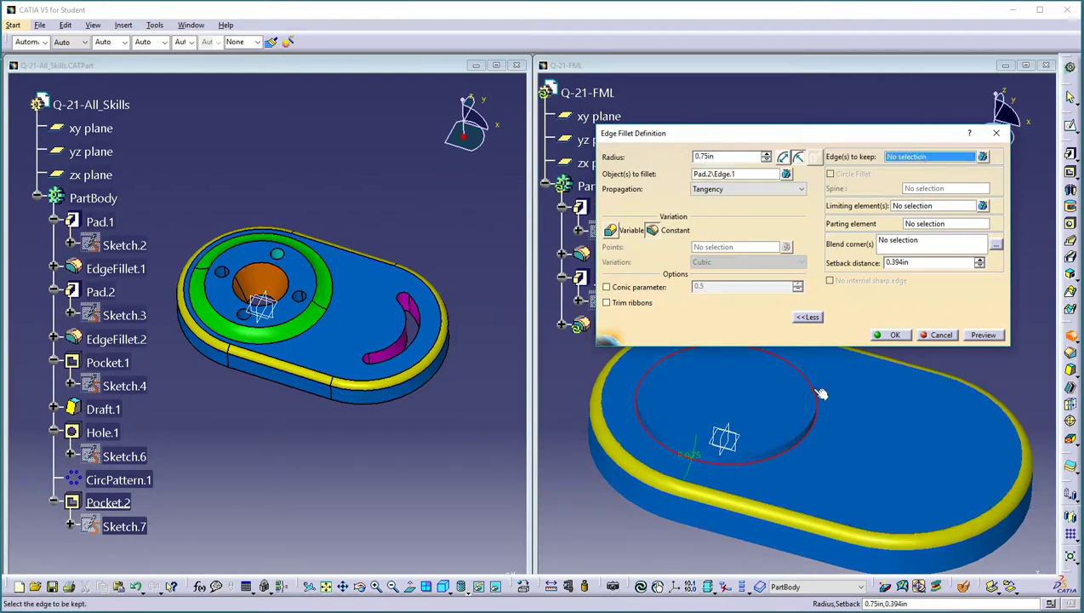
click(799, 443)
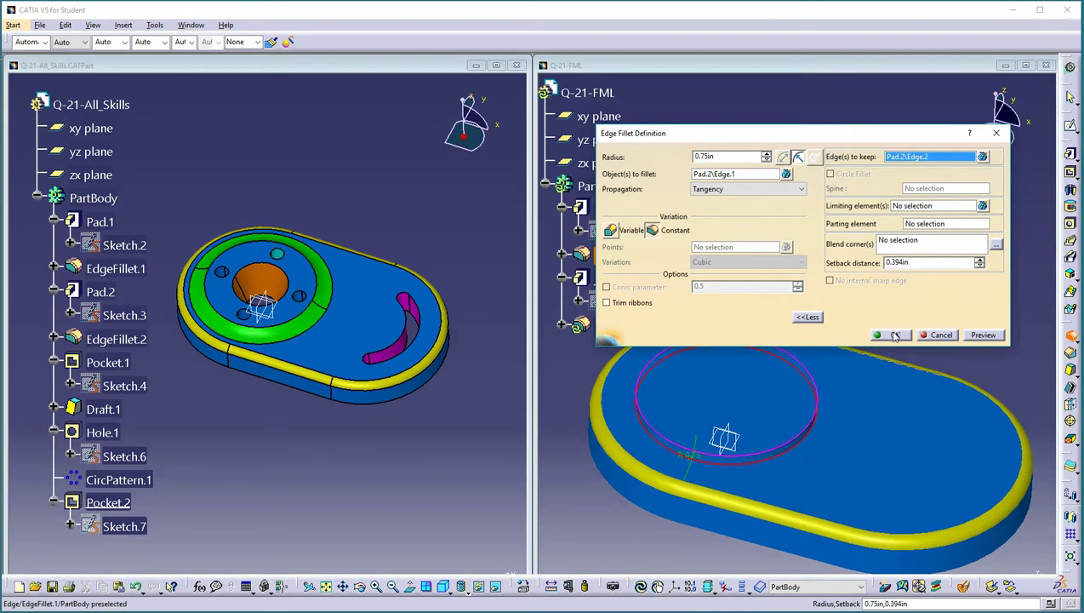
click(895, 334)
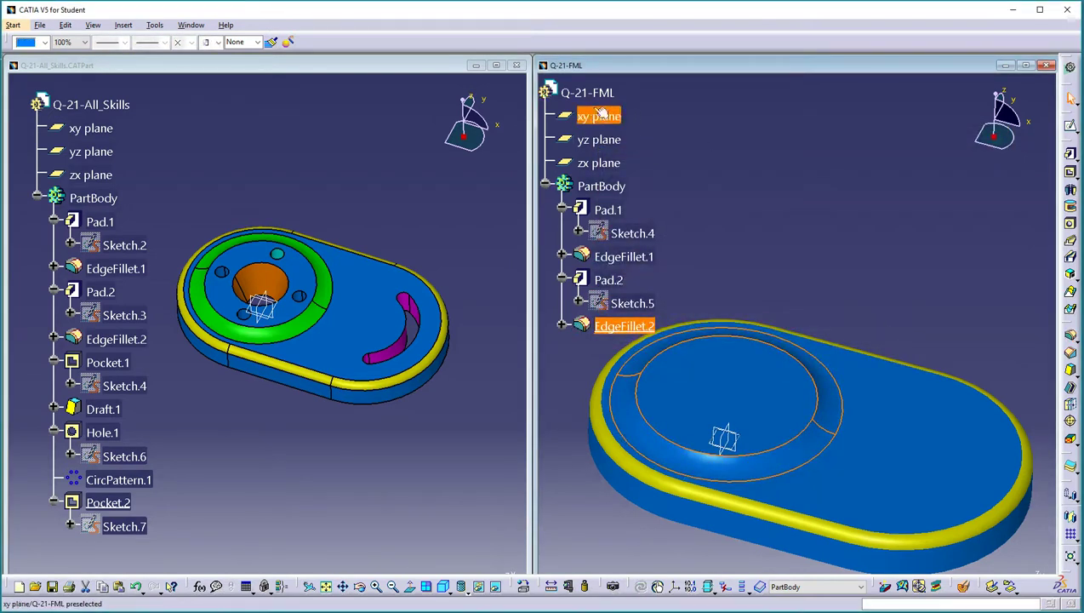
- Color the new boss fillet green to match the reference part
click(44, 42)
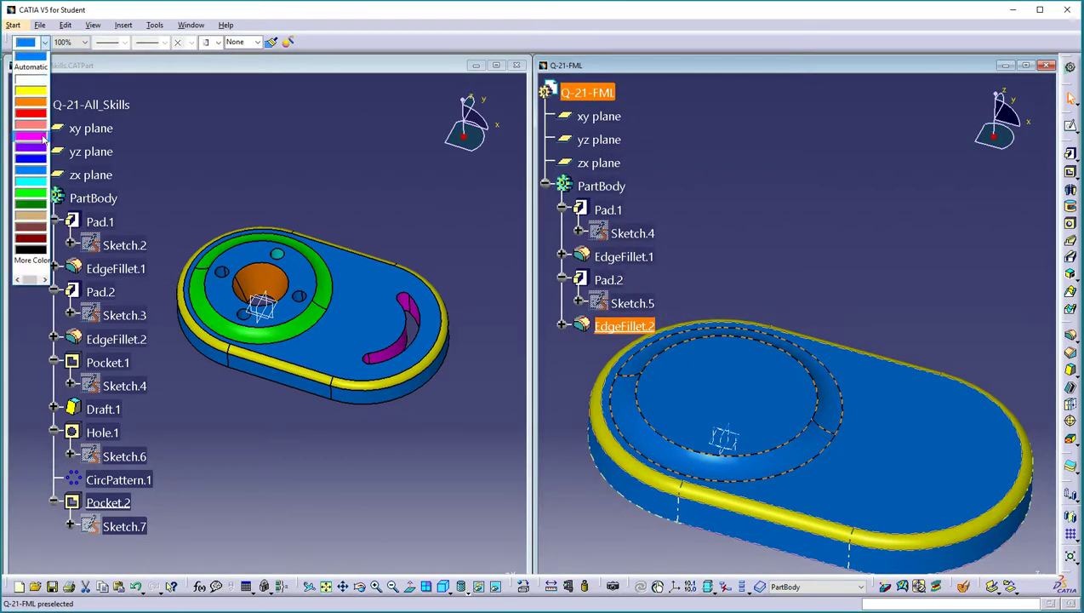
click(32, 193)
click(837, 201)
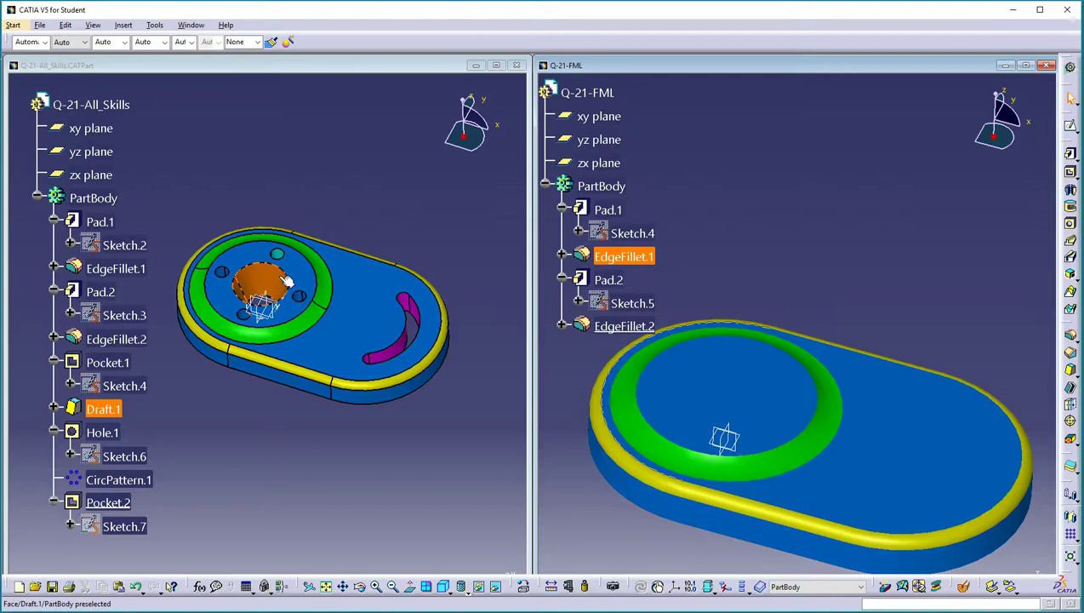
- Examine the limit type and circle radius of the reference part's central pocket, leaving its values unmodified
click(107, 410)
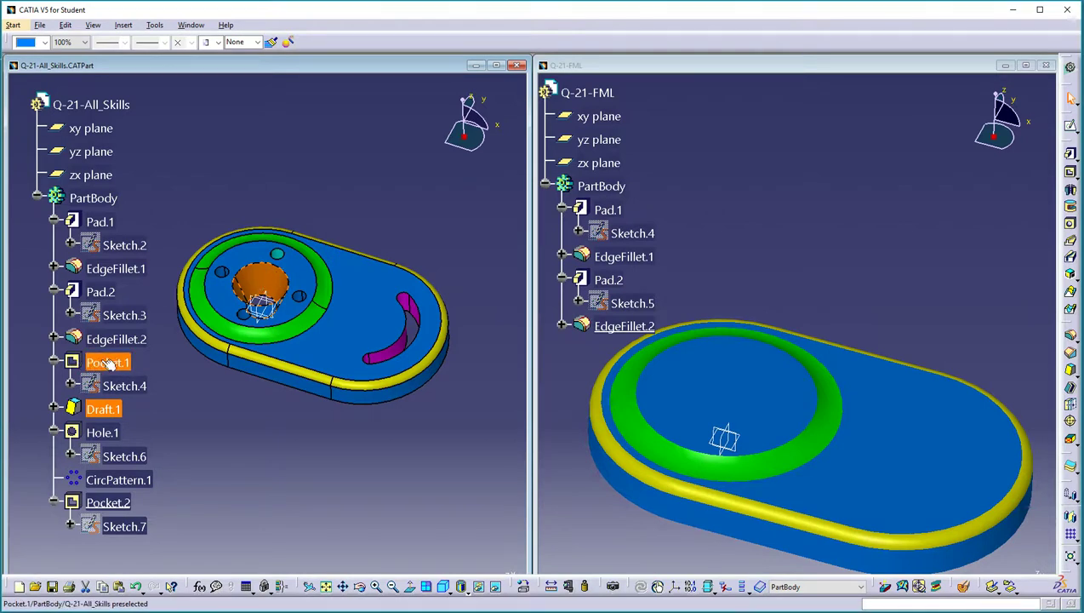
double_click(109, 363)
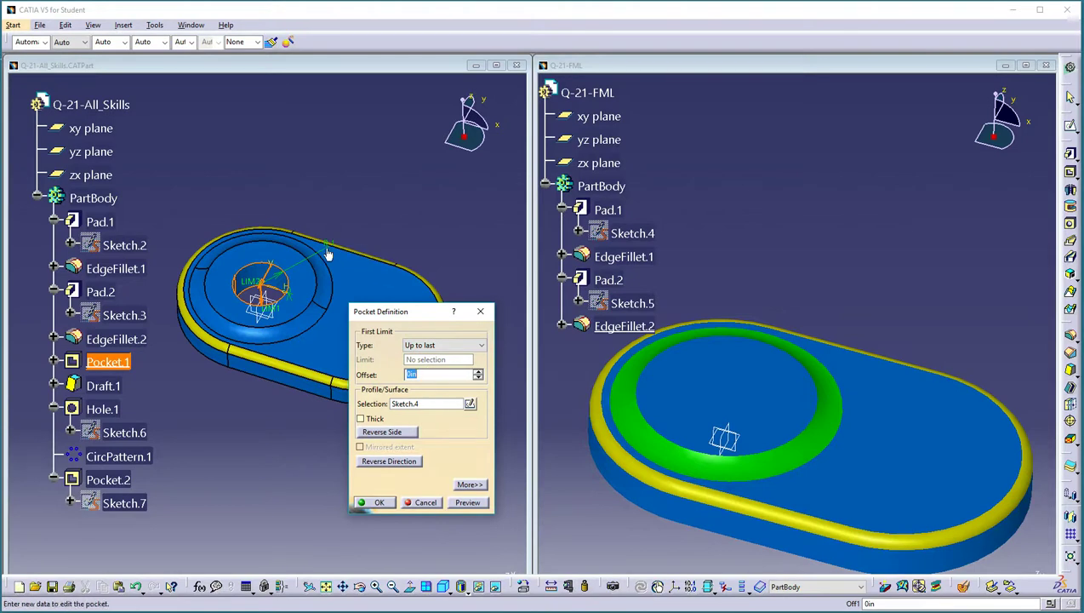
drag(326, 248, 334, 210)
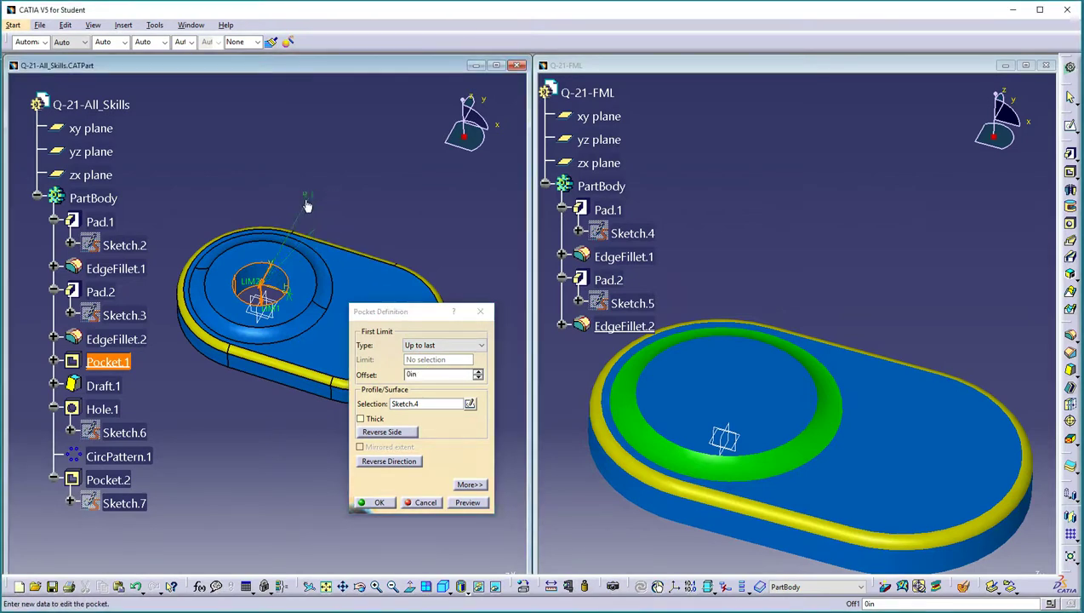
click(379, 503)
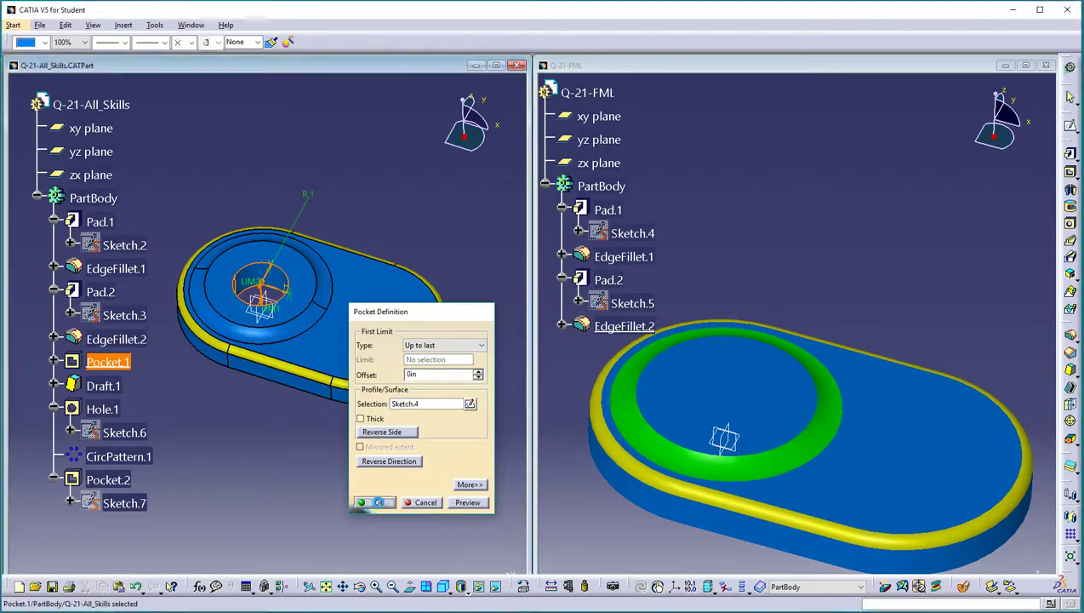
- Start a sketch on the boss's top face in Q-21-FML and draw a circle centered on the origin
click(913, 271)
click(1071, 126)
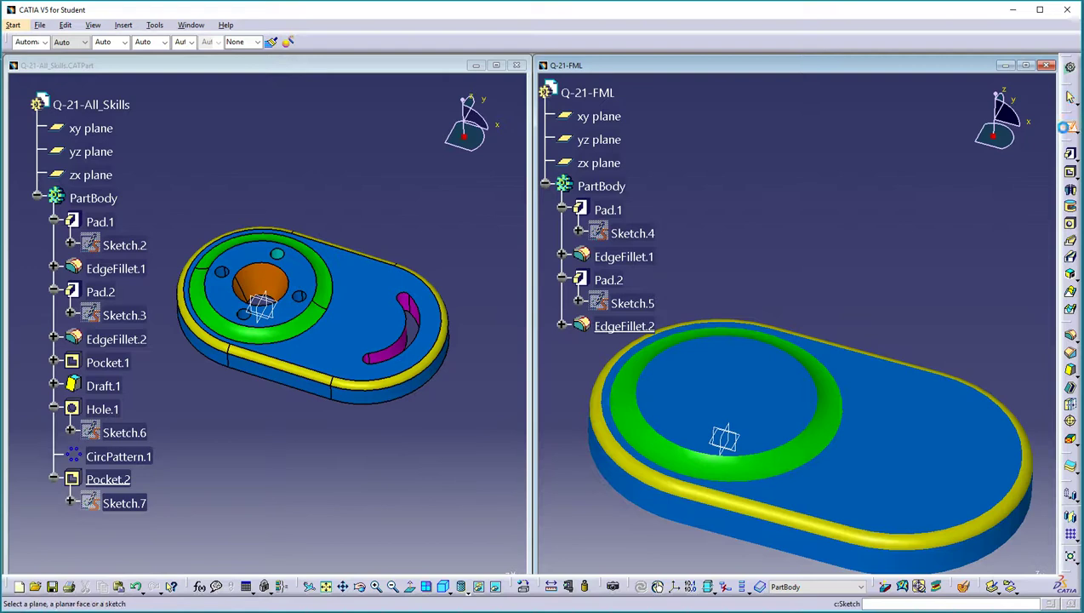
click(783, 397)
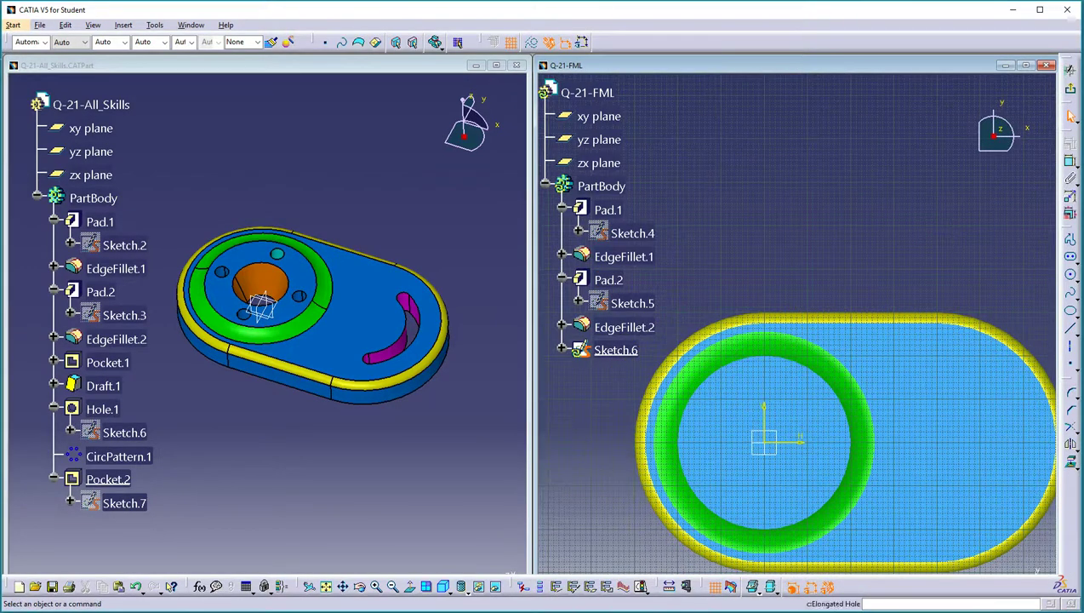
click(1070, 274)
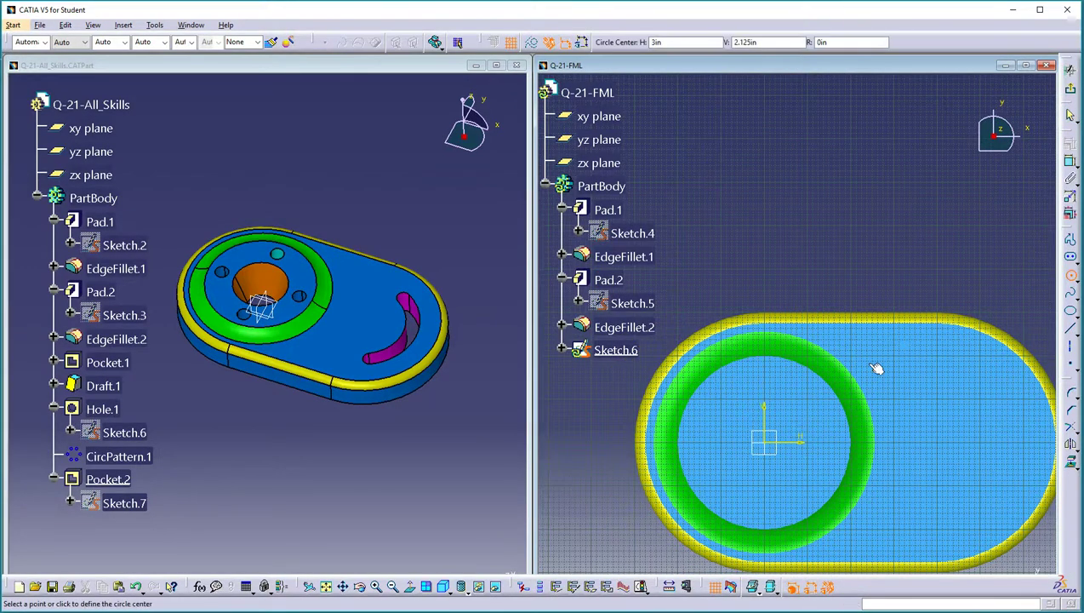
click(765, 442)
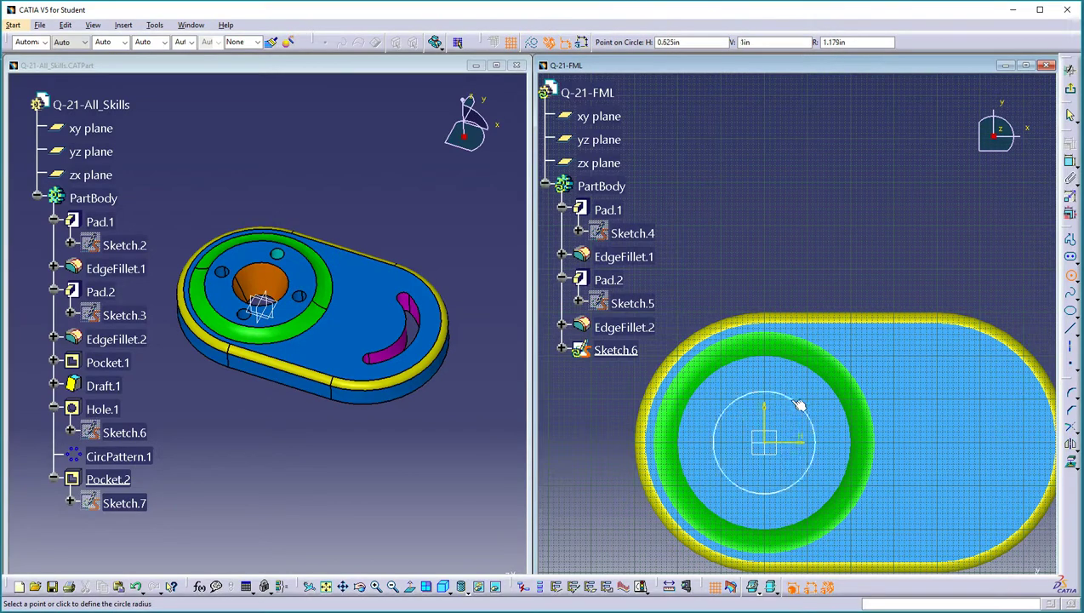
click(798, 398)
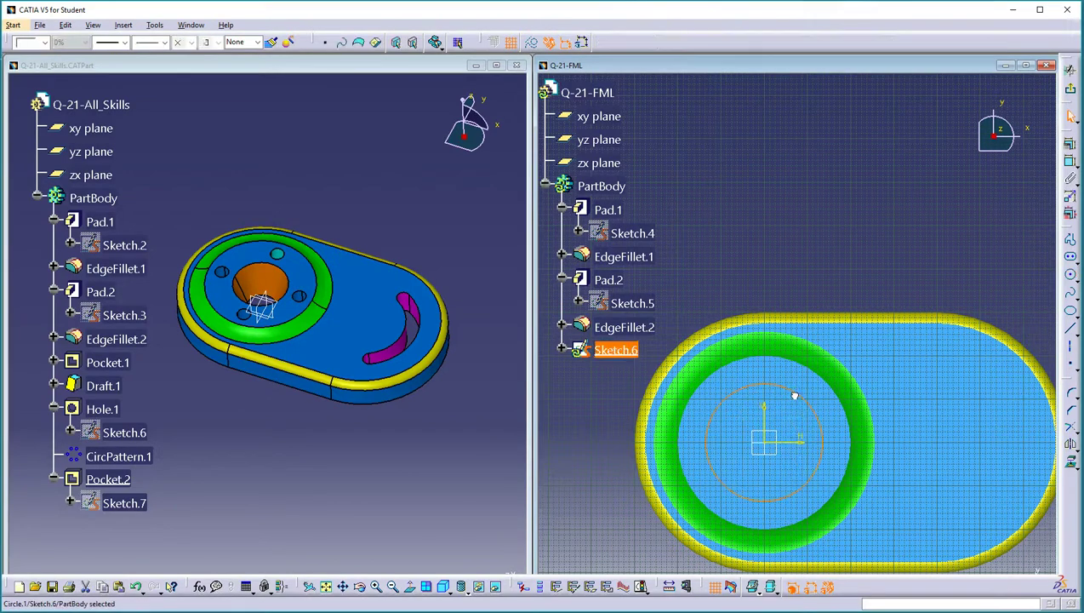
- Dimension the new circle's radius and set it to 1 in
click(1070, 160)
click(817, 177)
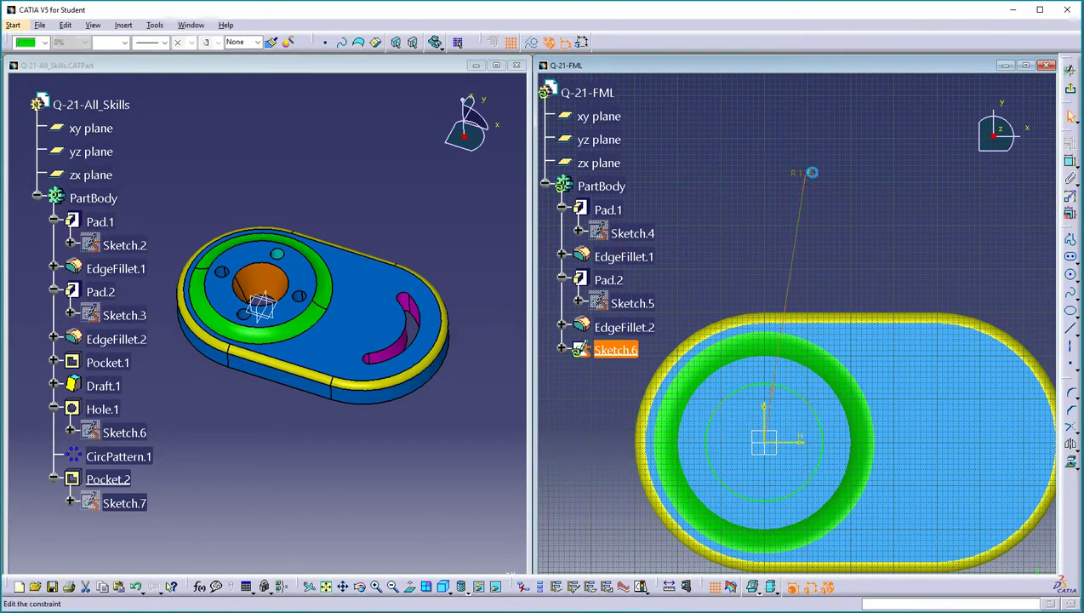
double_click(809, 174)
text(1)
key(Return)
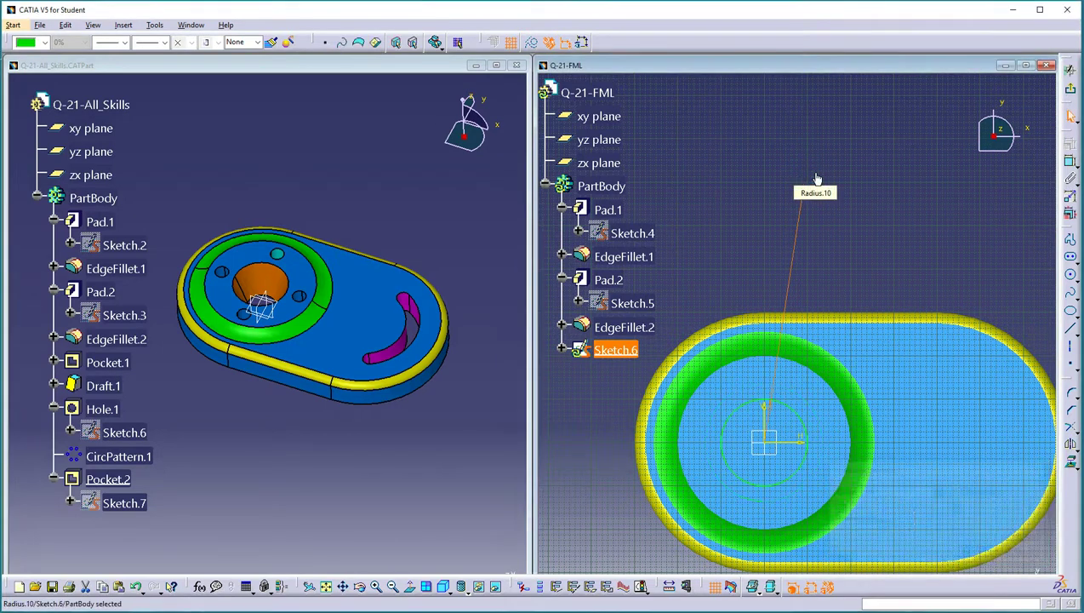
- Exit the circle sketch and cut it as a pocket through the full thickness of the part
click(1071, 89)
click(1073, 173)
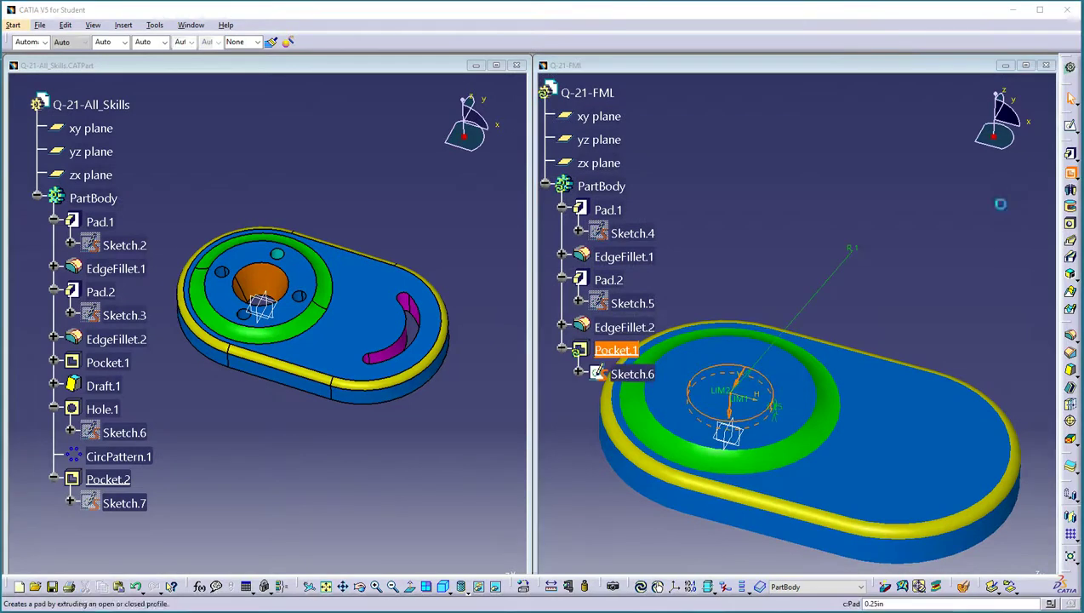
click(448, 343)
click(420, 355)
click(379, 503)
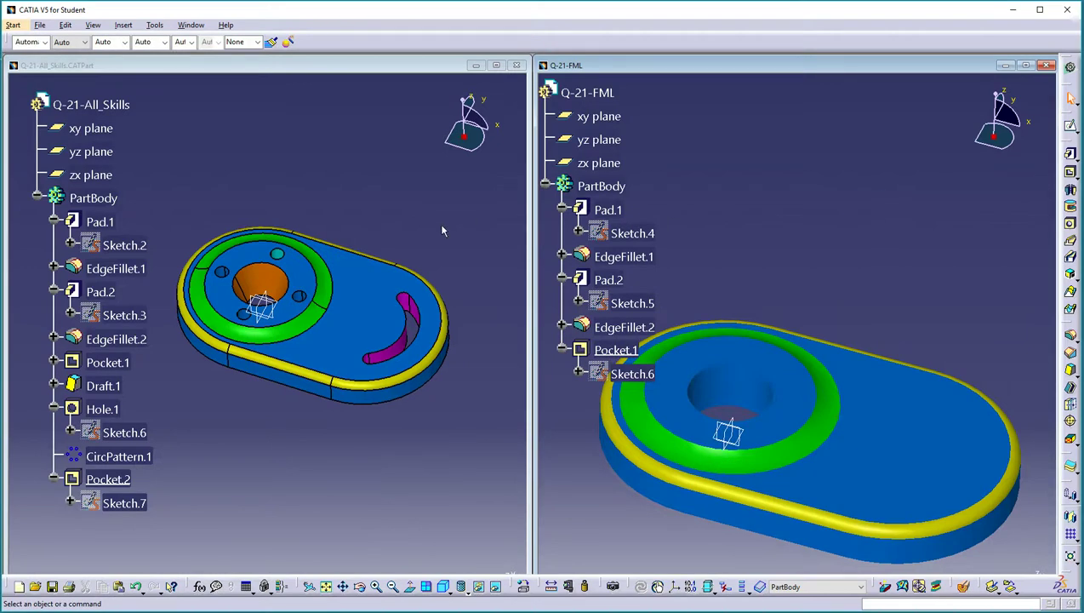
- Examine the angle, drafted face and neutral element of the reference part's central hole draft, leaving them unmodified
double_click(267, 282)
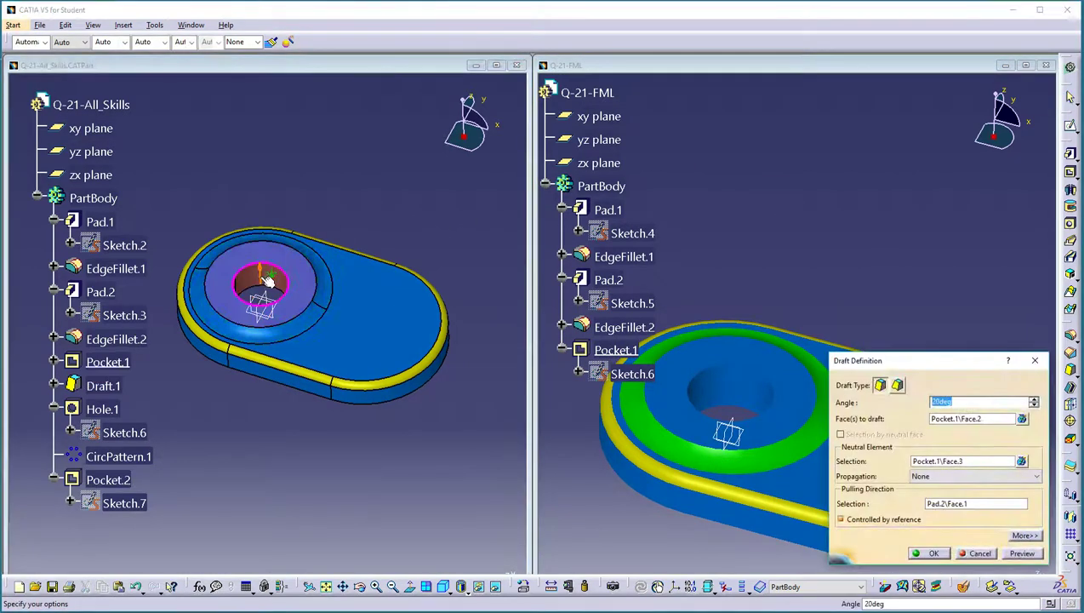
middle_drag(289, 293, 322, 178)
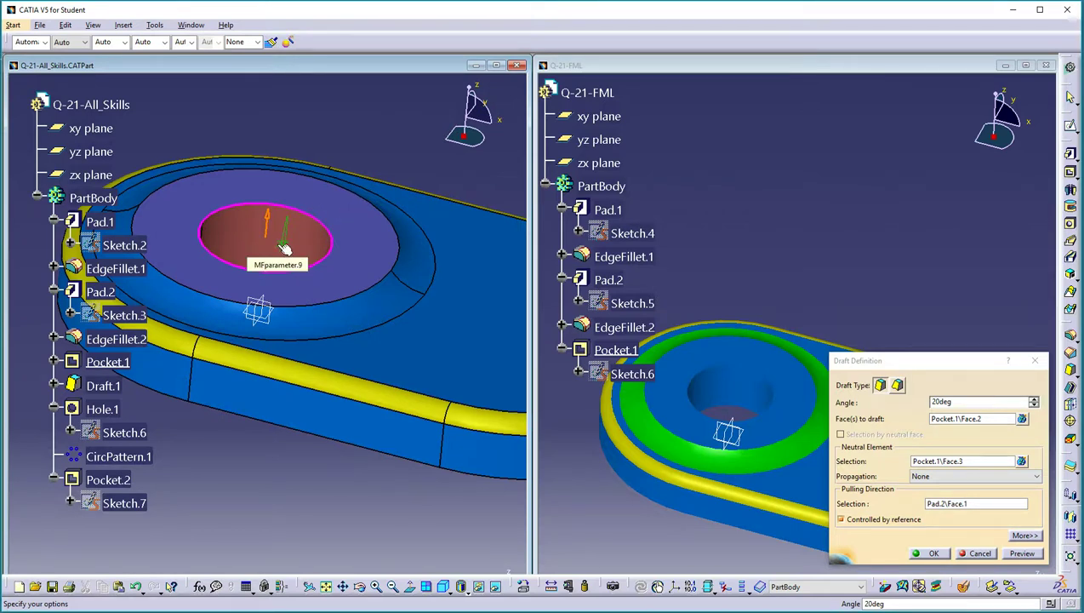
click(942, 556)
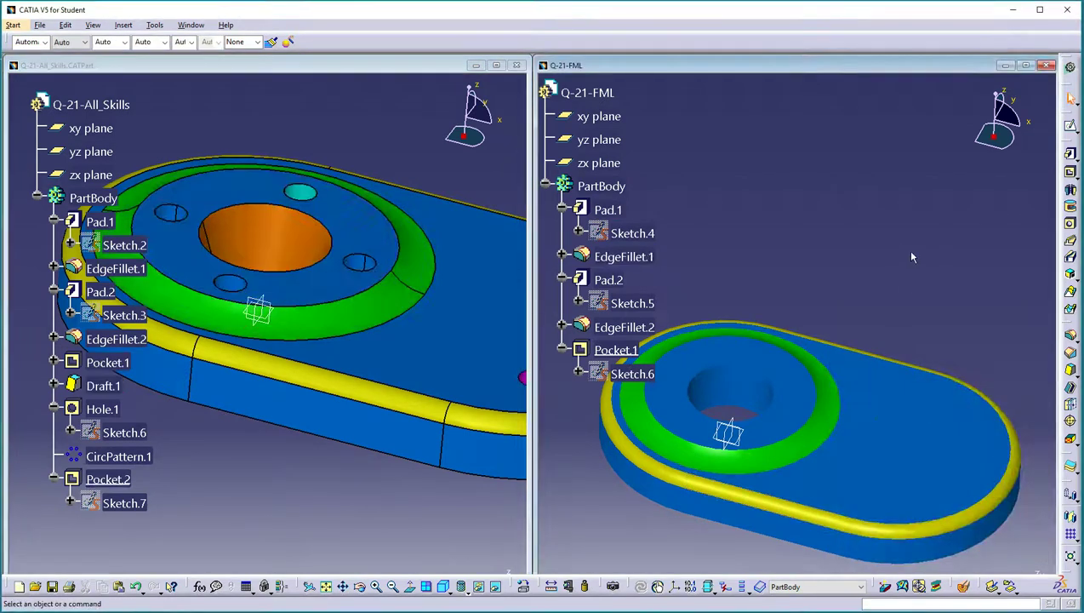
- Draft the central pocket's wall by 20 deg, using the boss's top face as the neutral element
click(734, 387)
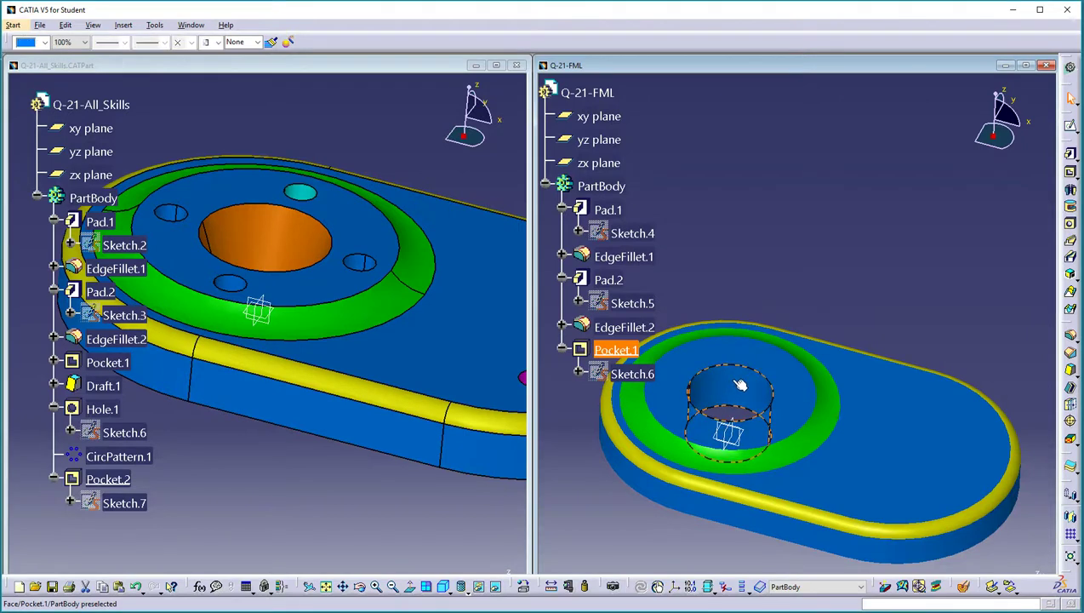
click(1072, 371)
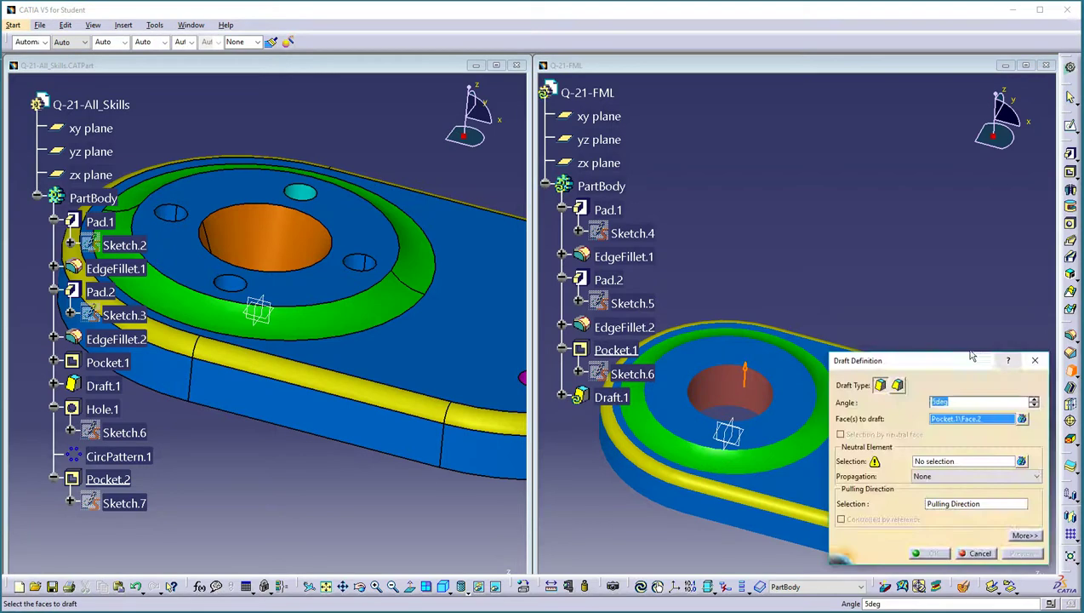
drag(954, 366, 907, 126)
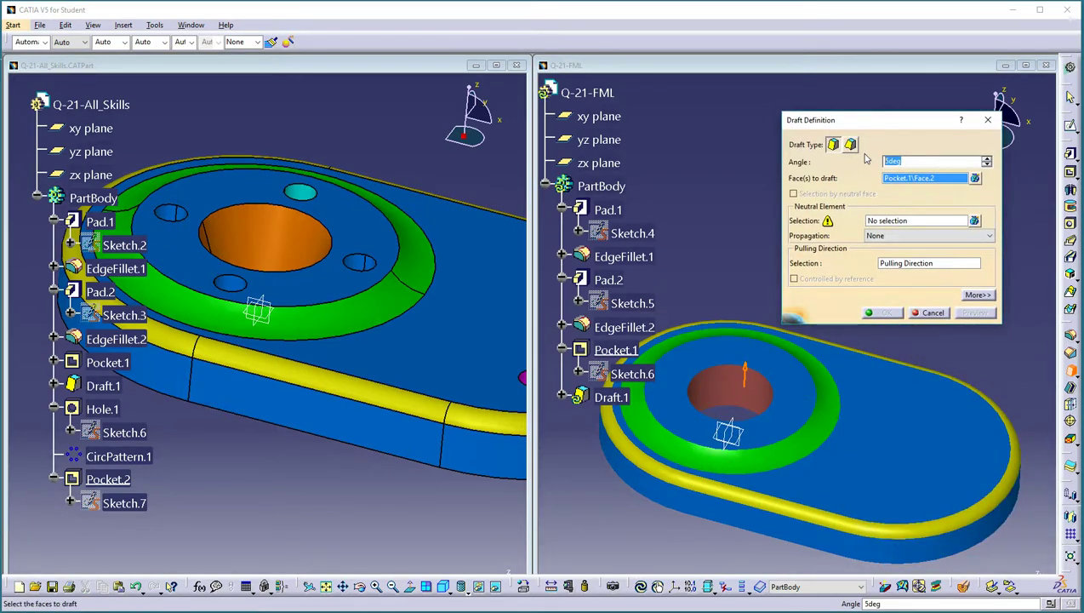
text(20)
click(888, 221)
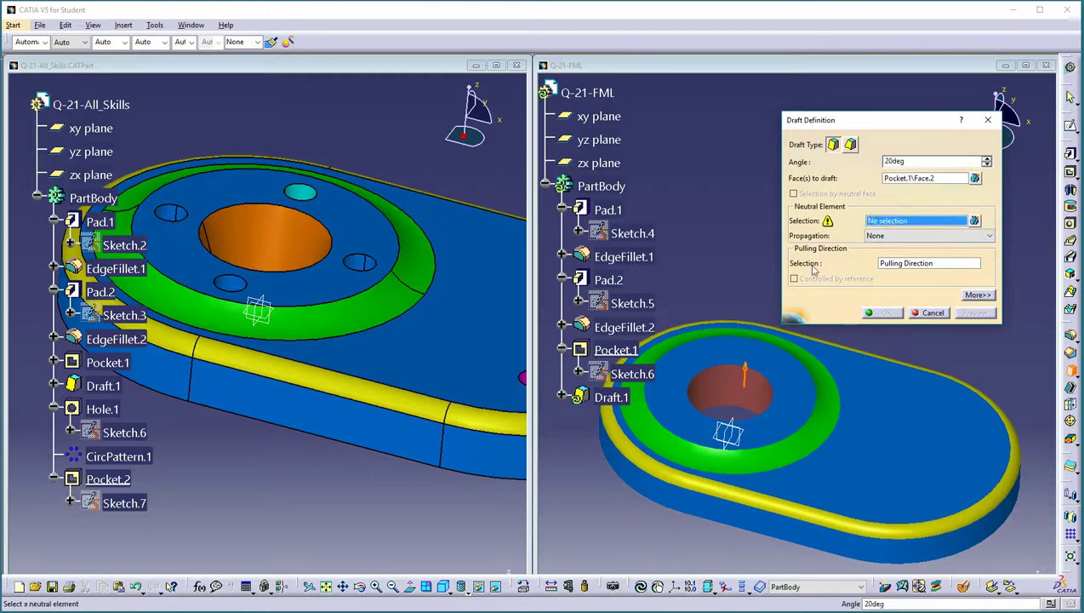
click(764, 357)
click(974, 313)
middle_drag(738, 421, 749, 444)
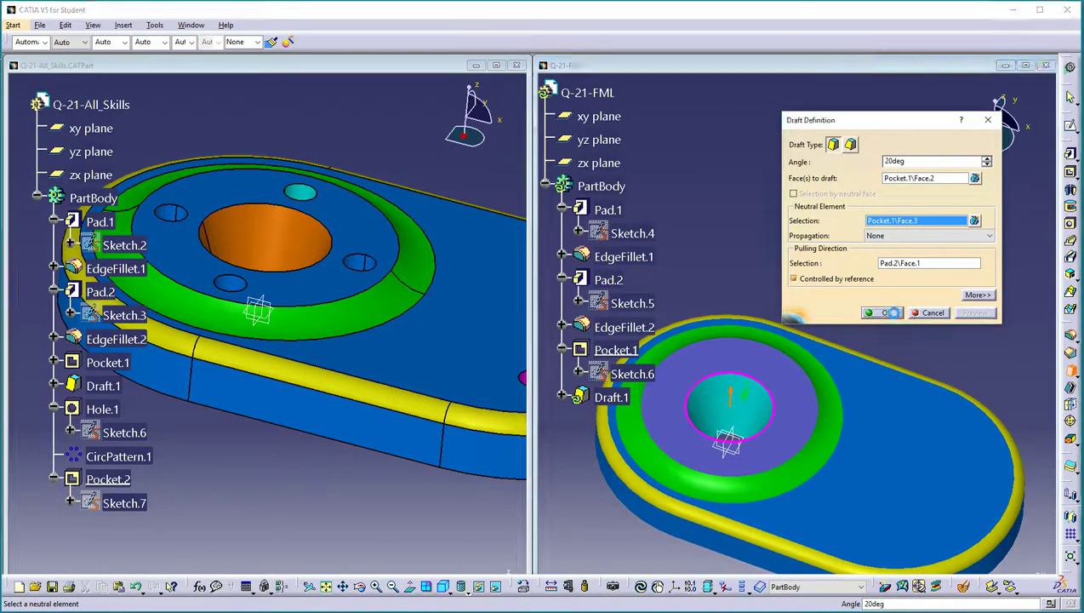
click(887, 314)
- Color the drafted wall of the central pocket orange to match the reference part
click(725, 397)
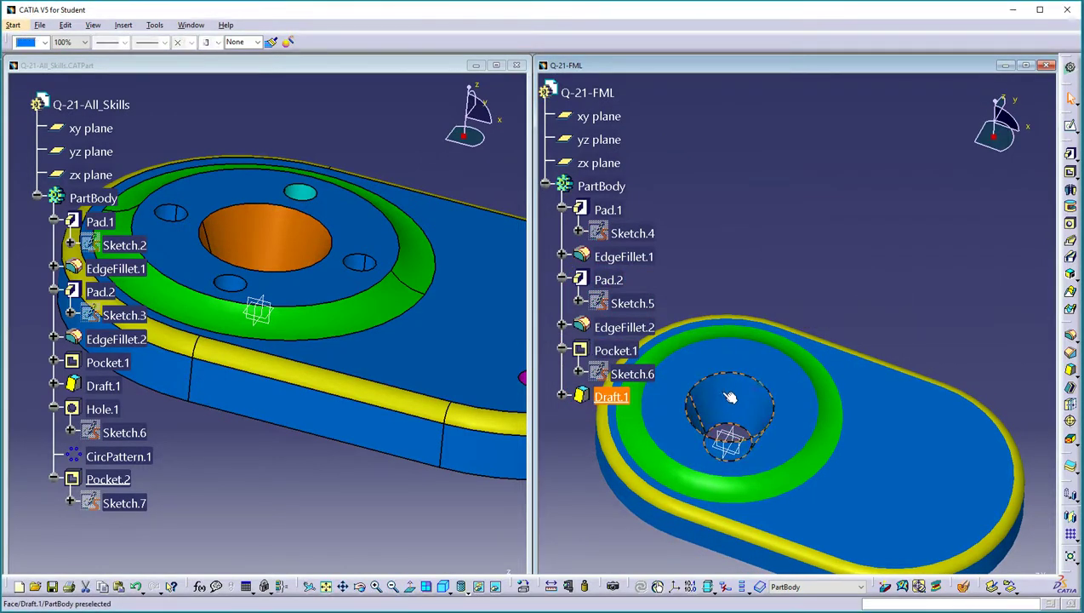
click(44, 42)
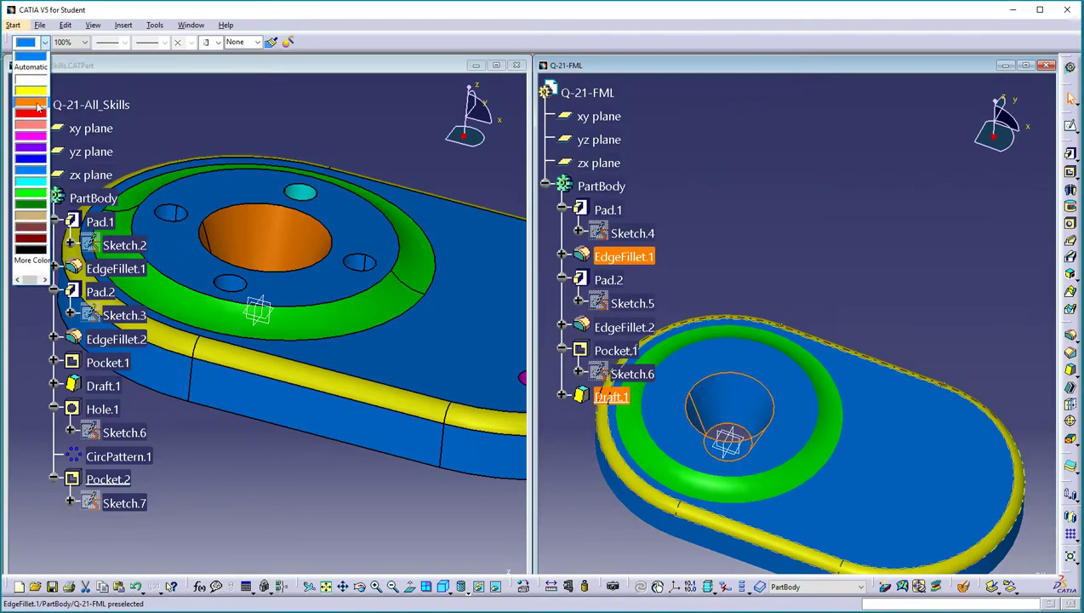
click(37, 105)
click(728, 162)
middle_drag(814, 353, 794, 287)
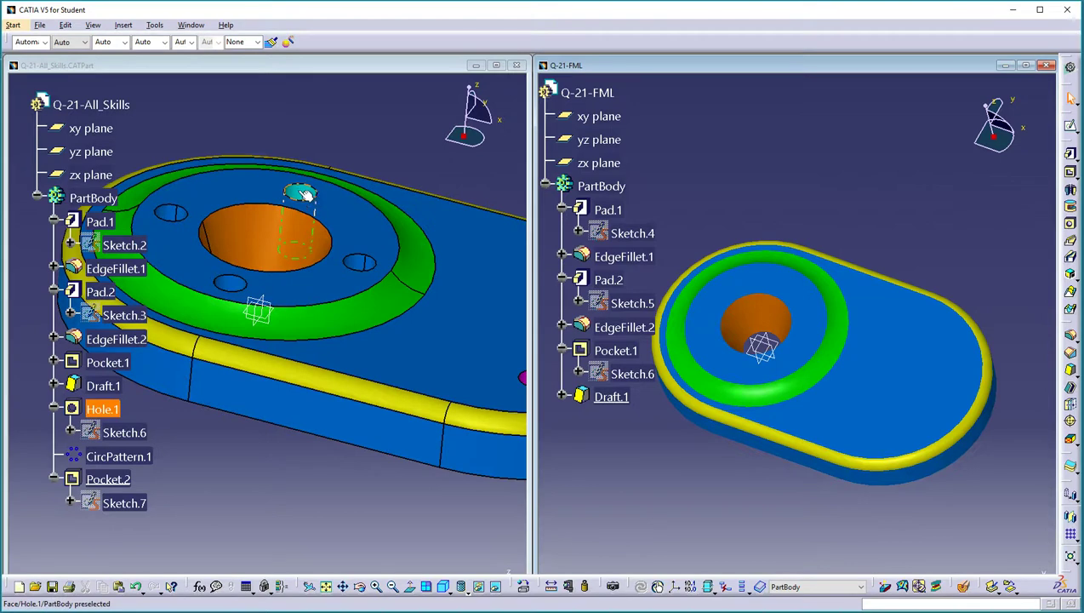
- Examine the extension type, diameter, depth and bottom shape of the reference part's boss hole, leaving them unmodified
click(277, 251)
middle_drag(277, 251, 252, 391)
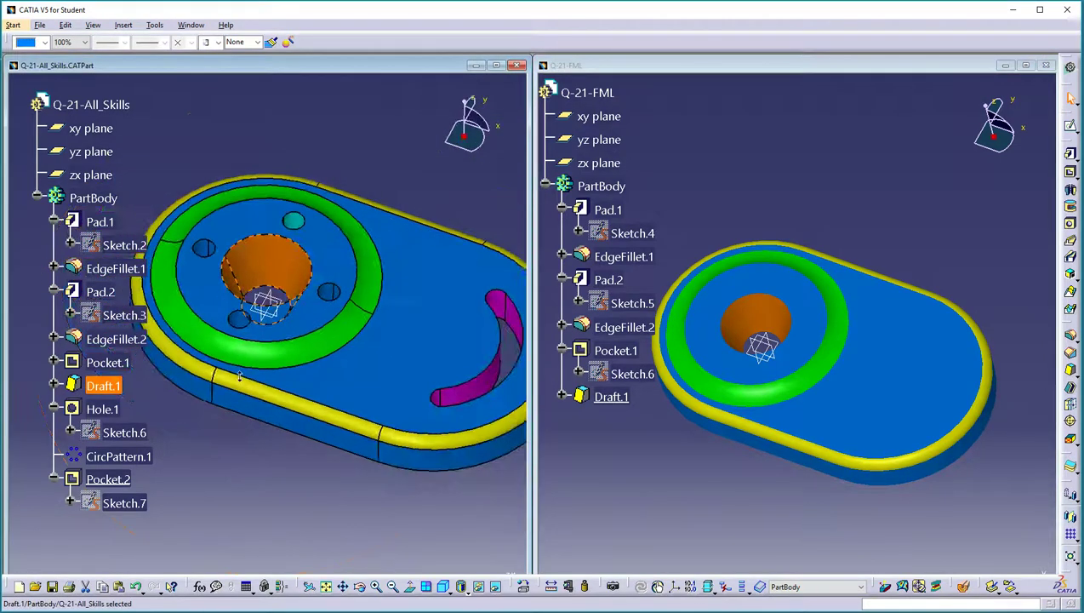
double_click(296, 223)
middle_drag(271, 211, 374, 245)
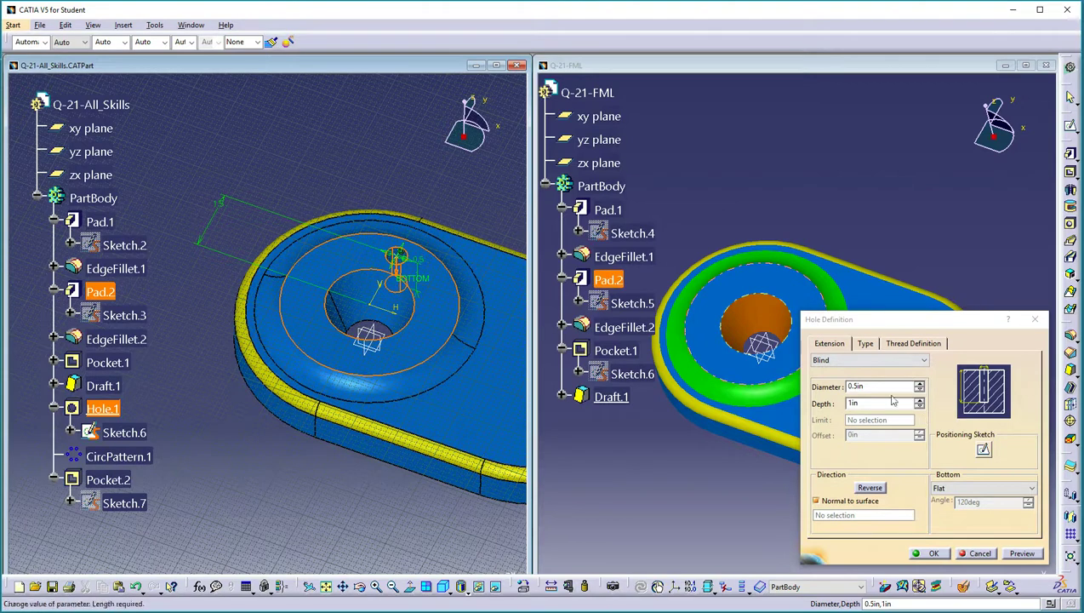
drag(888, 324, 563, 198)
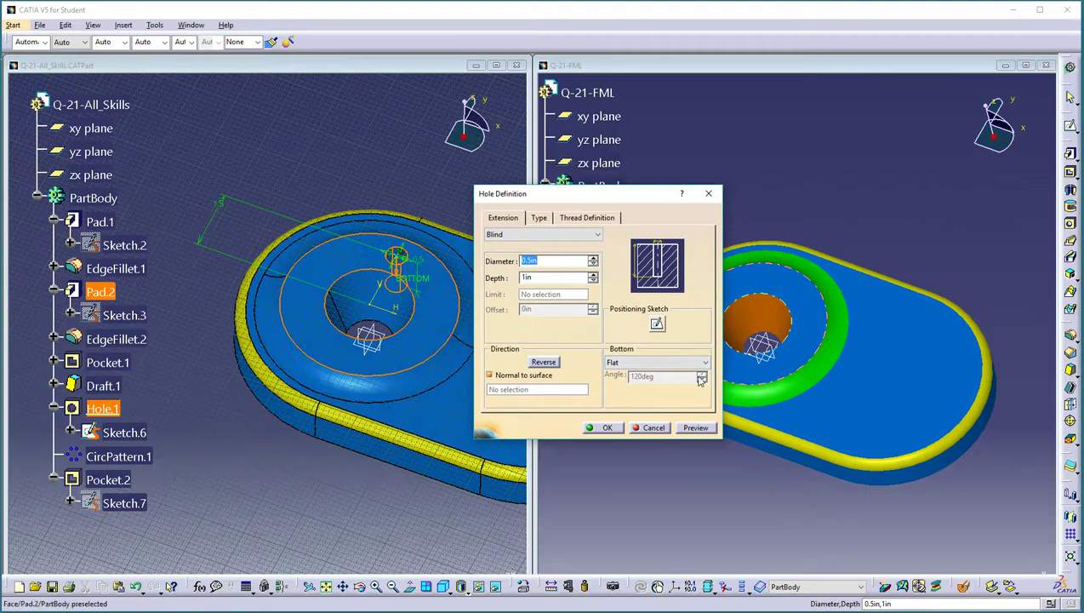
click(650, 428)
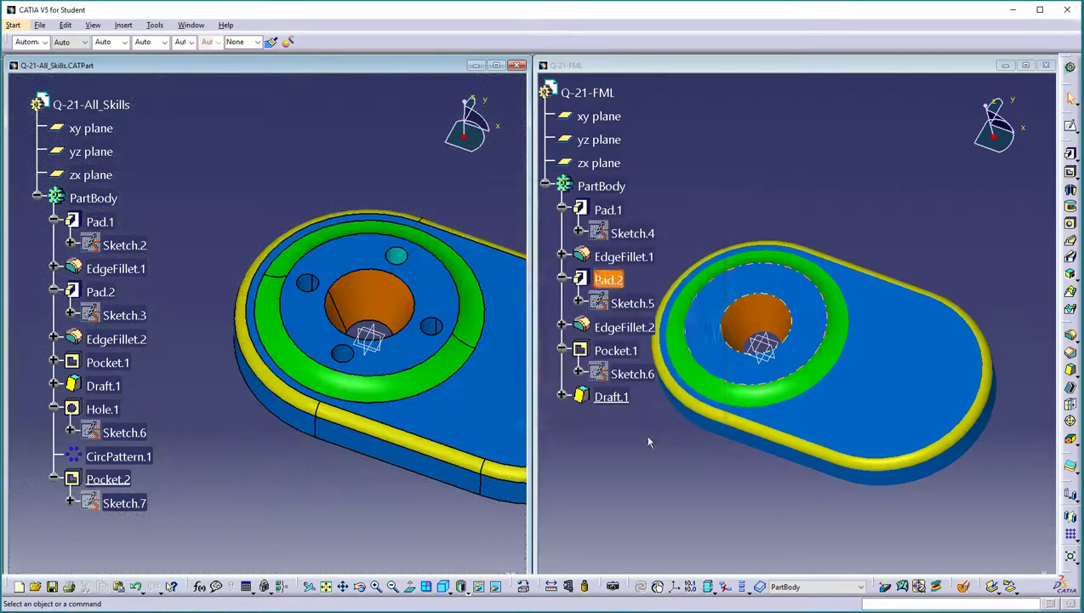
- Start a hole on the boss's top face in Q-21-FML and move its center off the central pocket onto solid material
click(644, 455)
middle_drag(774, 294, 896, 290)
scroll(954, 183, up, 2)
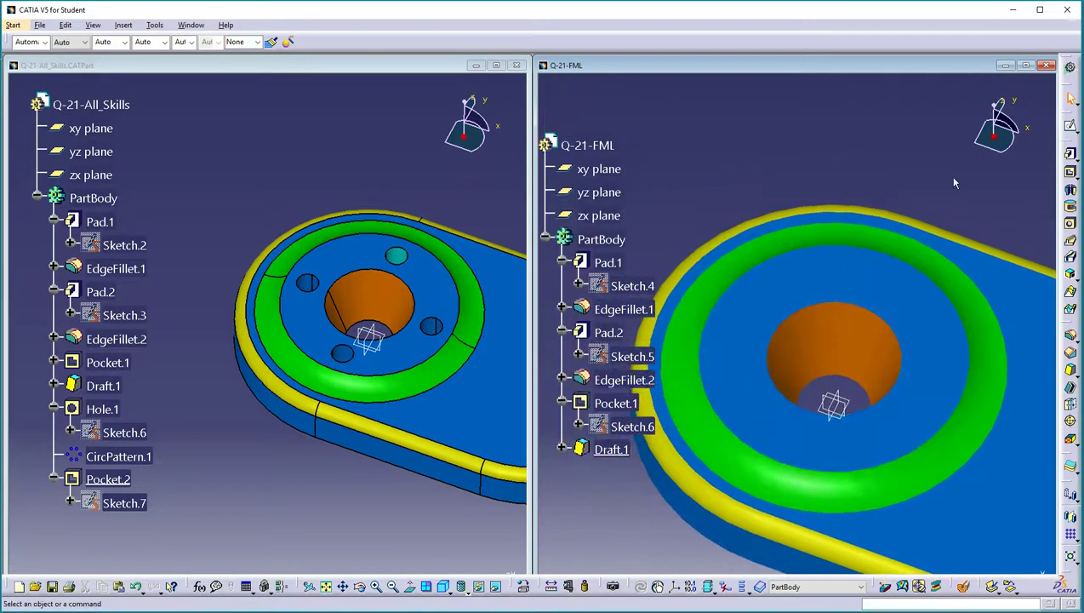
click(1072, 224)
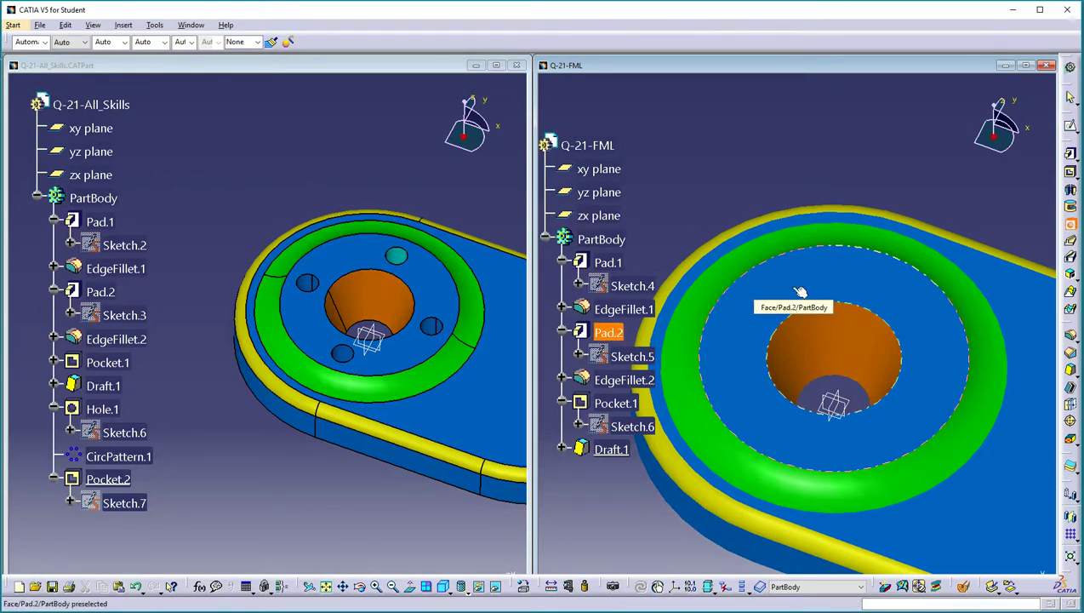
click(851, 280)
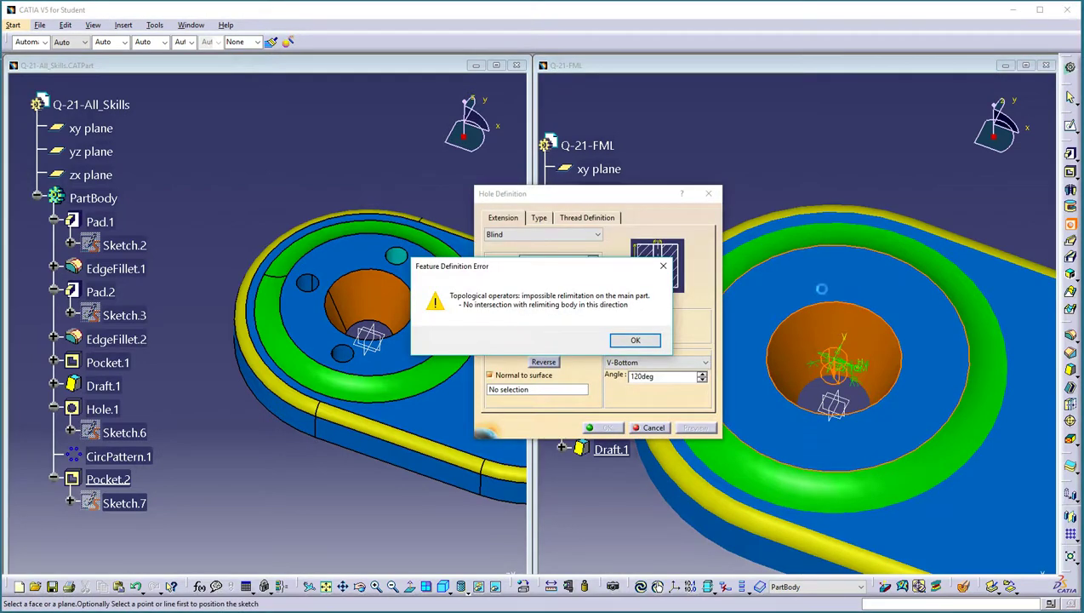
click(634, 340)
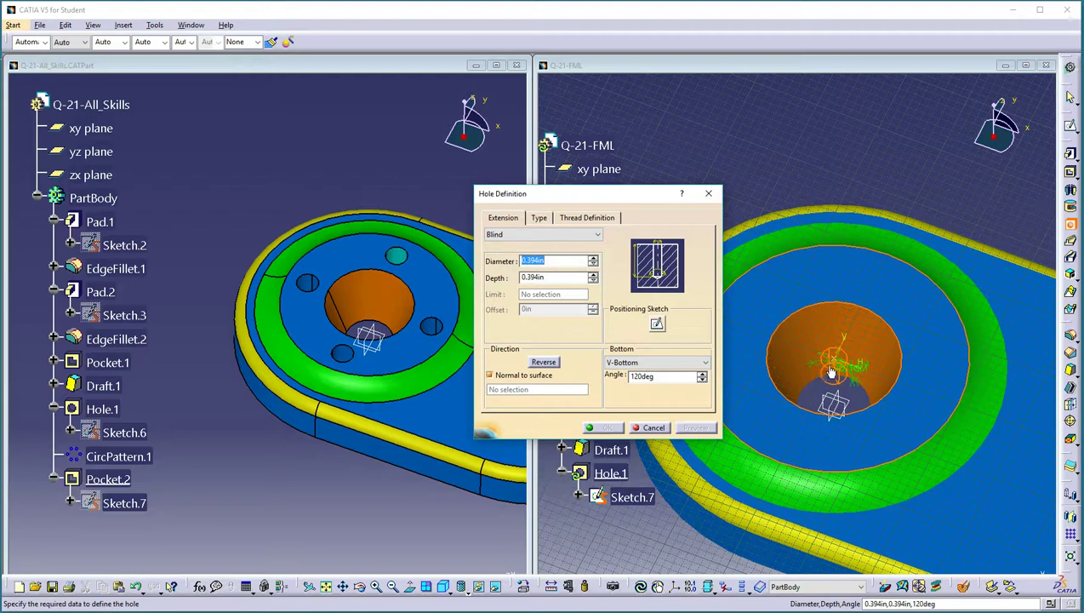
drag(837, 364, 850, 276)
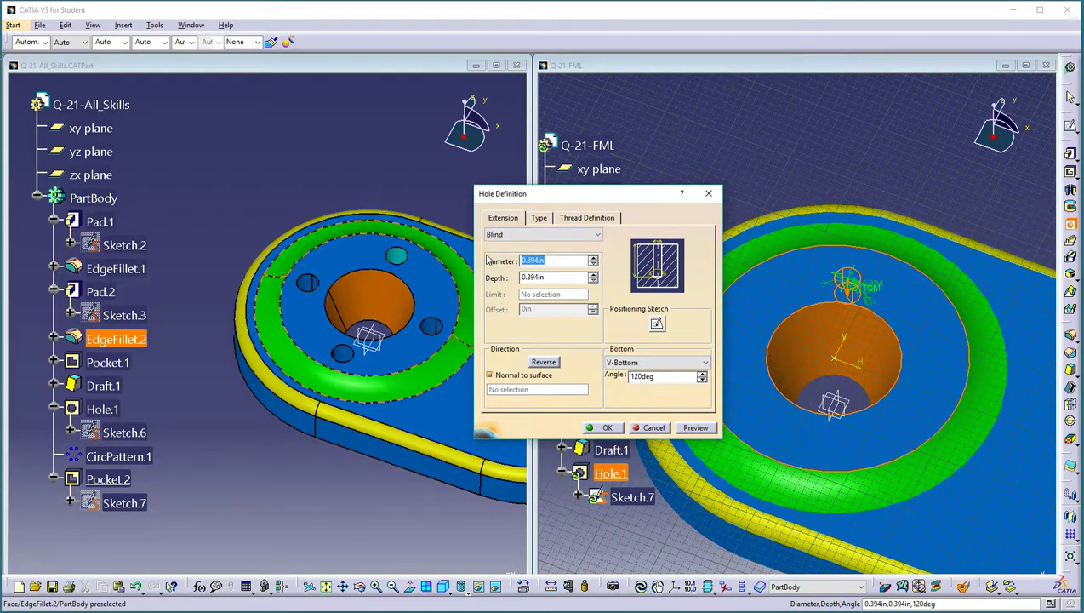
- Define the boss hole as blind with a 0.5 in diameter, 1 in depth and flat bottom
text(.5)
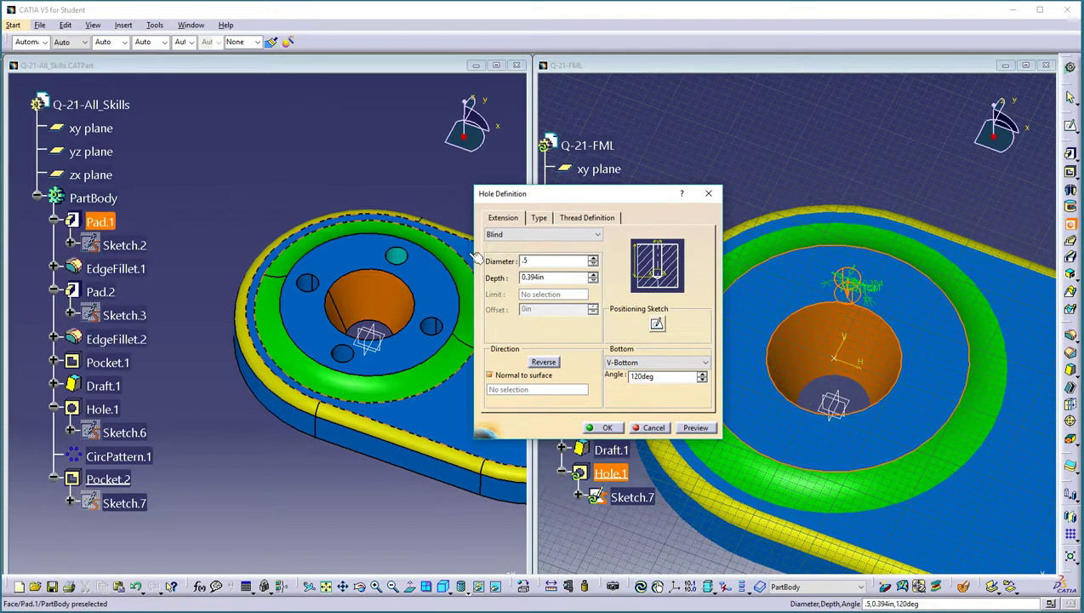
key(Tab)
text(1)
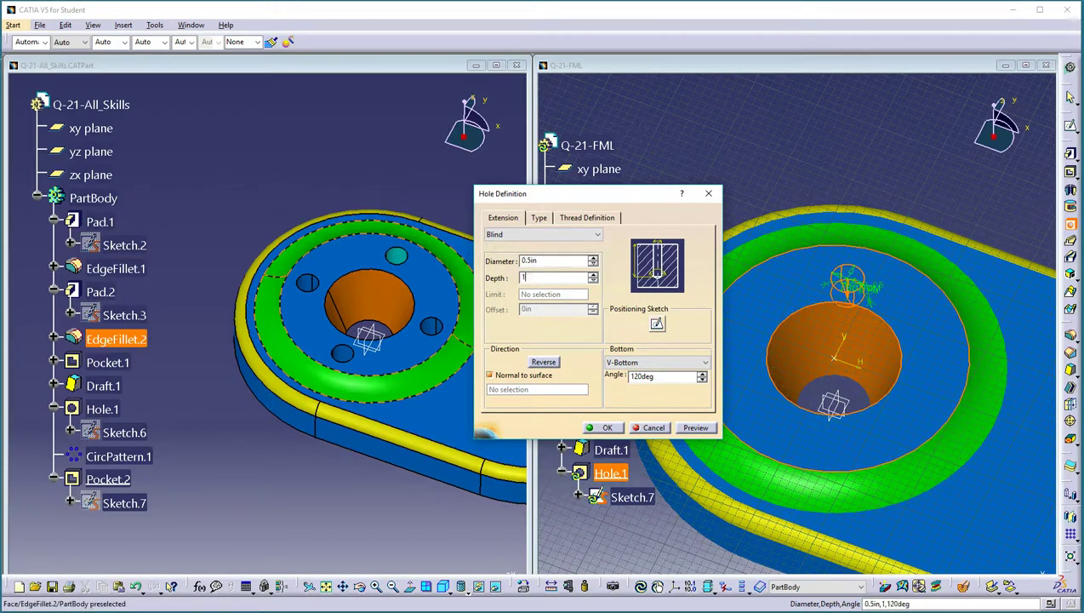
click(655, 362)
click(654, 375)
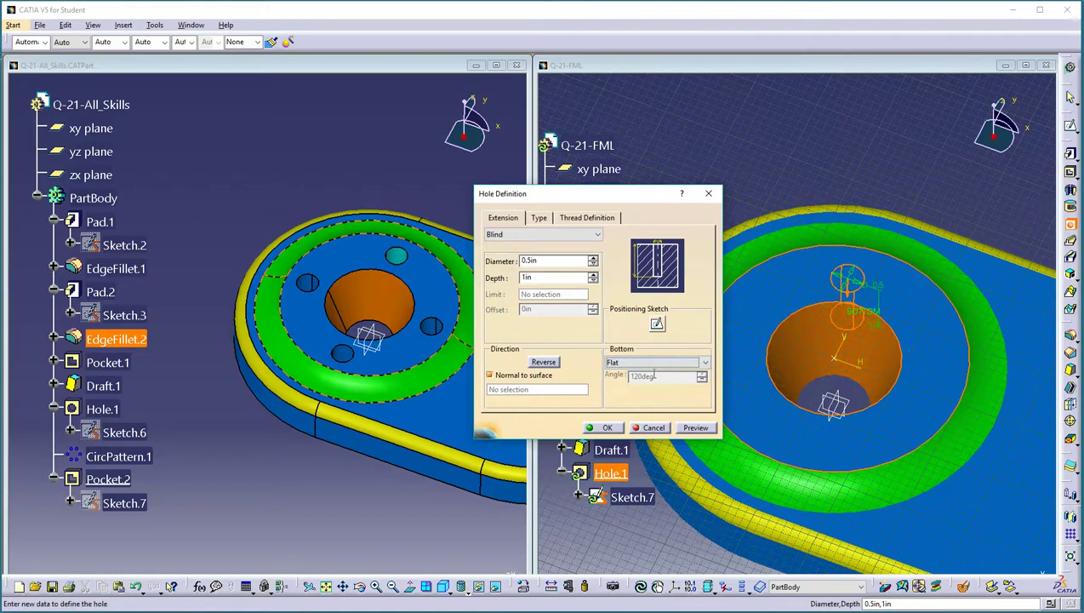
click(614, 429)
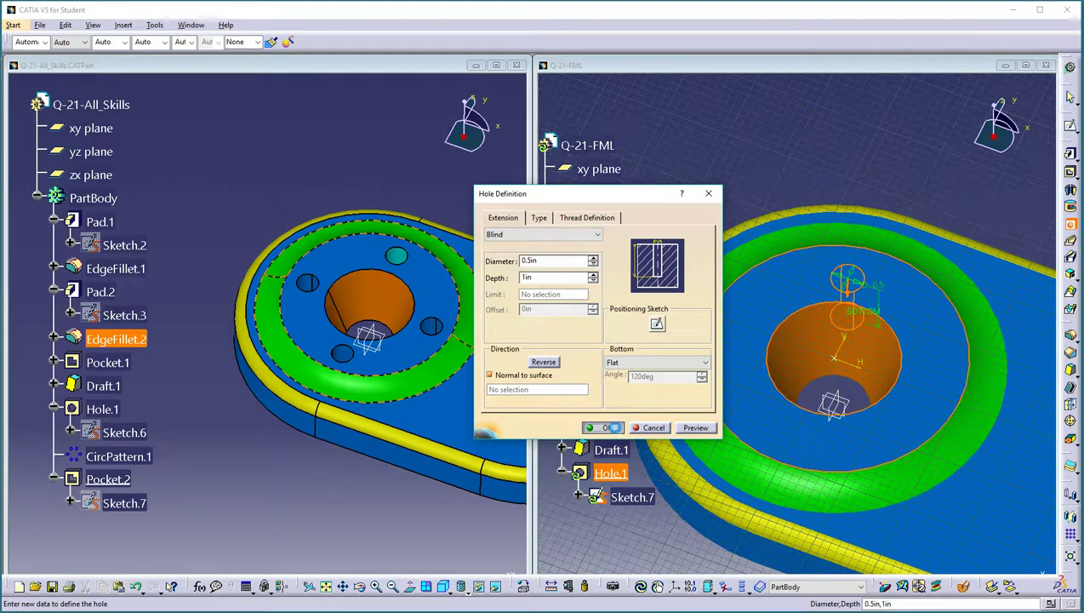
- In the hole's positioning sketch, dimension the center point 1.5 in from the horizontal axis
middle_drag(794, 148, 769, 232)
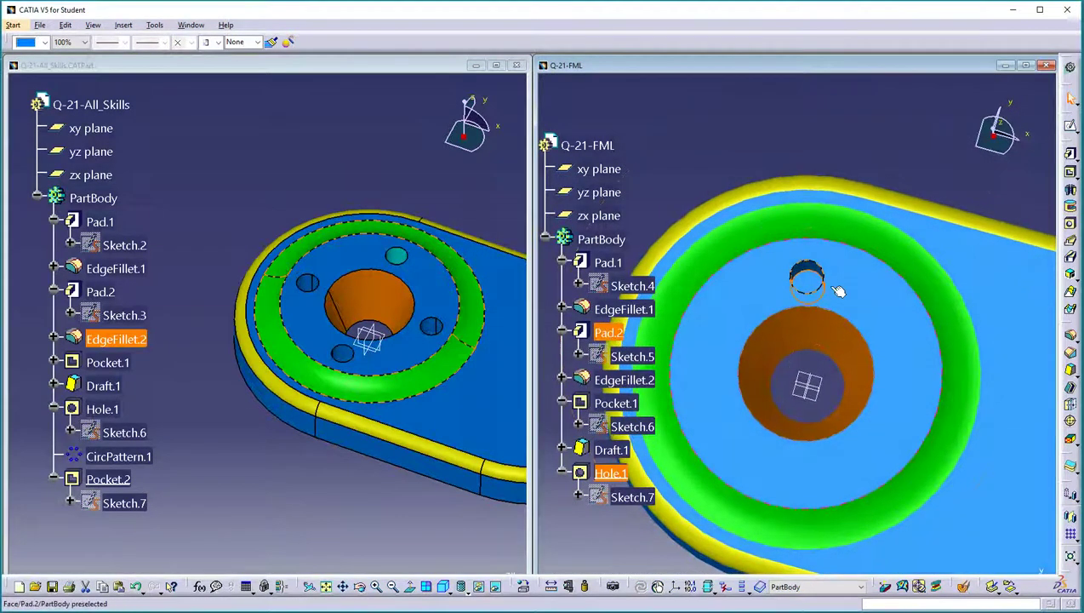
mouse_move(808, 274)
middle_down()
mouse_move(809, 243)
mouse_move(810, 257)
middle_up()
double_click(810, 259)
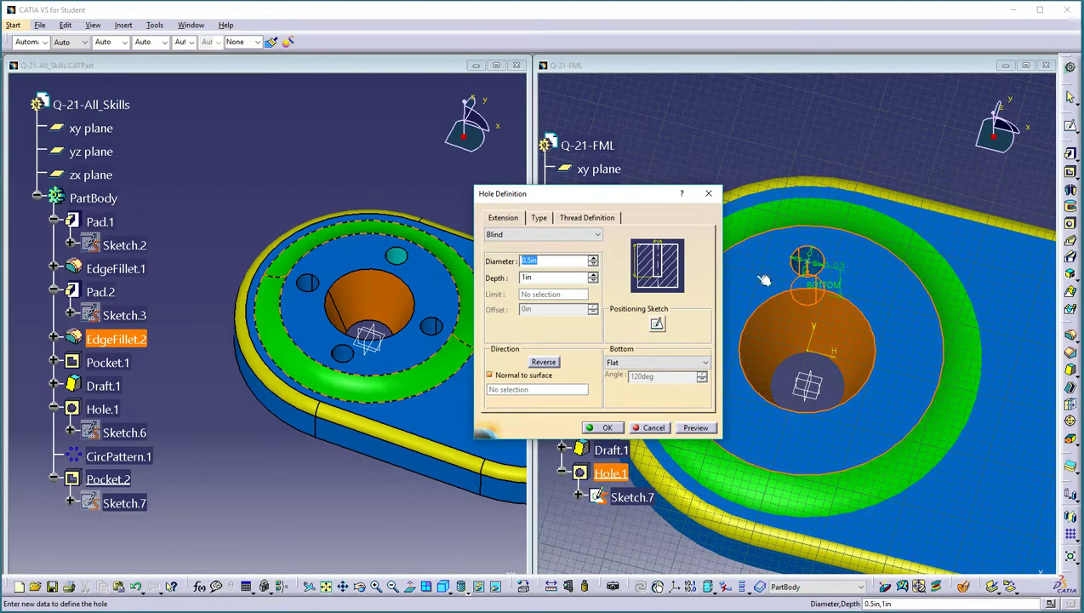
click(656, 324)
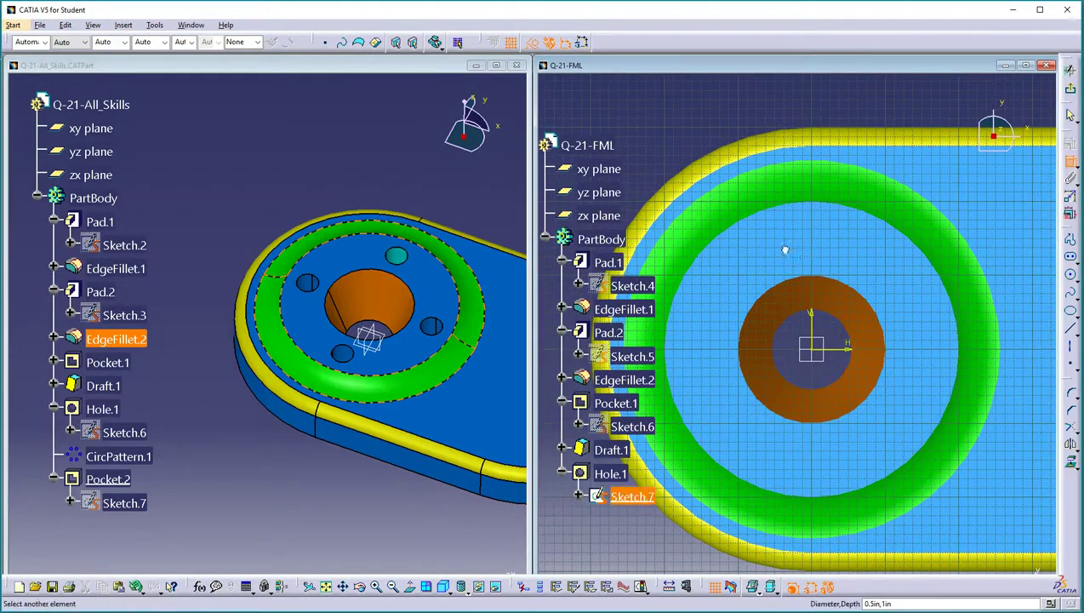
click(845, 352)
middle_click(849, 286)
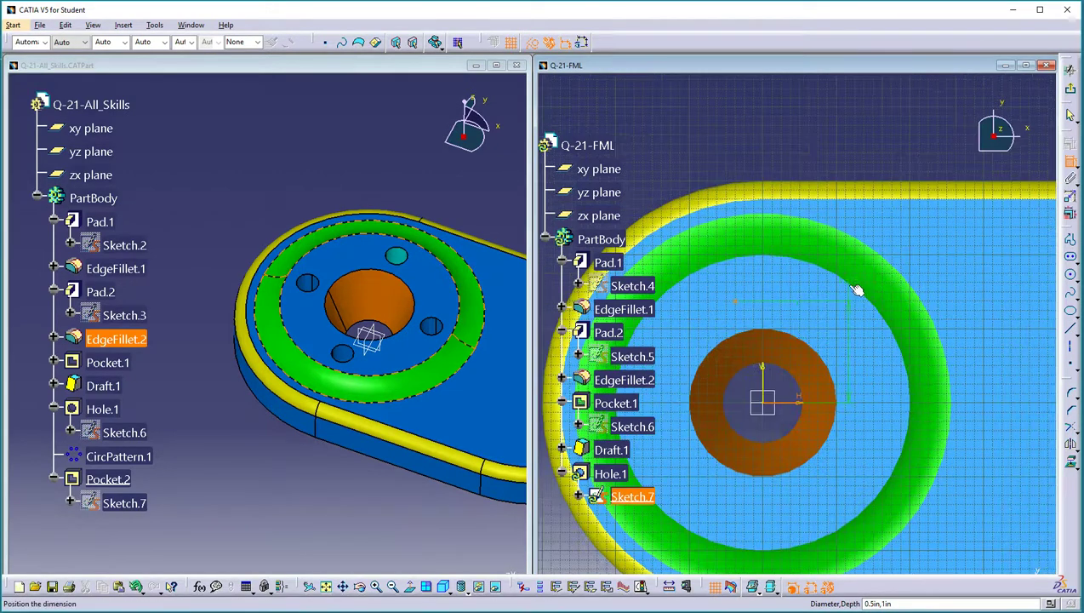
click(855, 143)
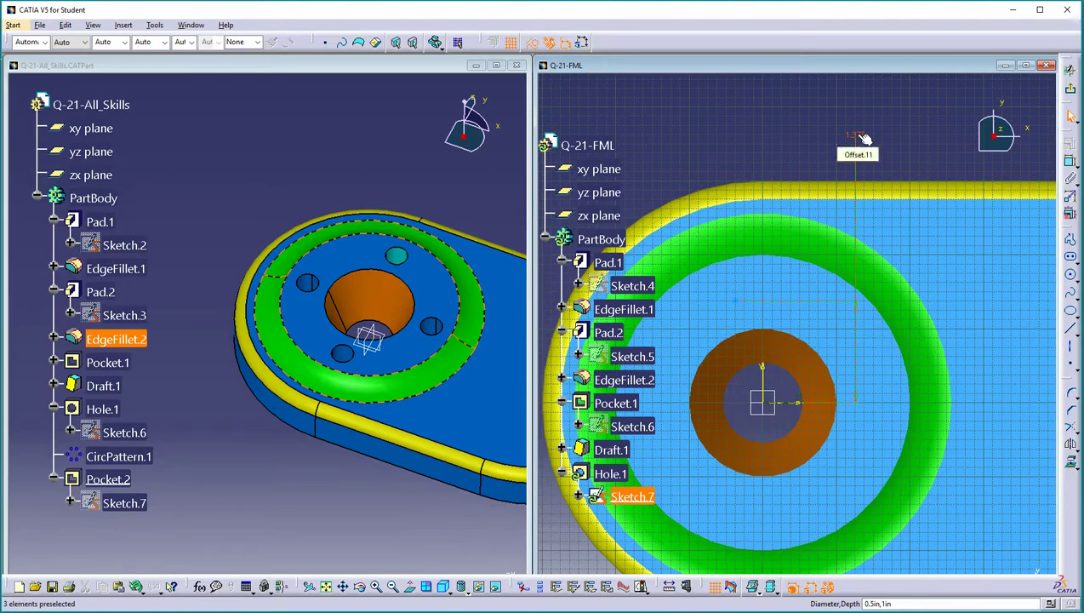
double_click(856, 136)
text(1)
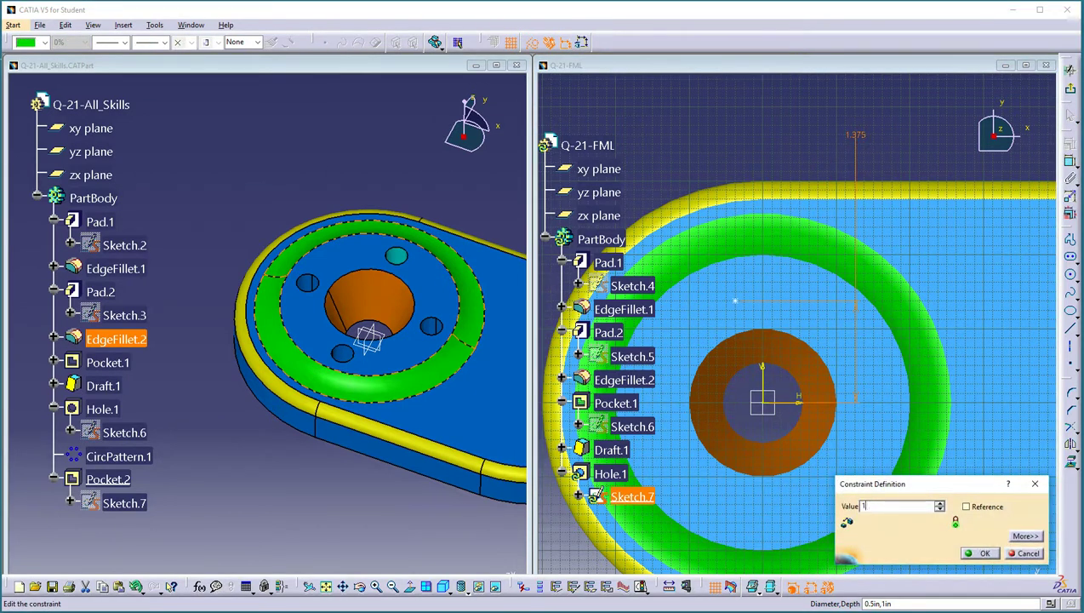
text(.5in)
key(Return)
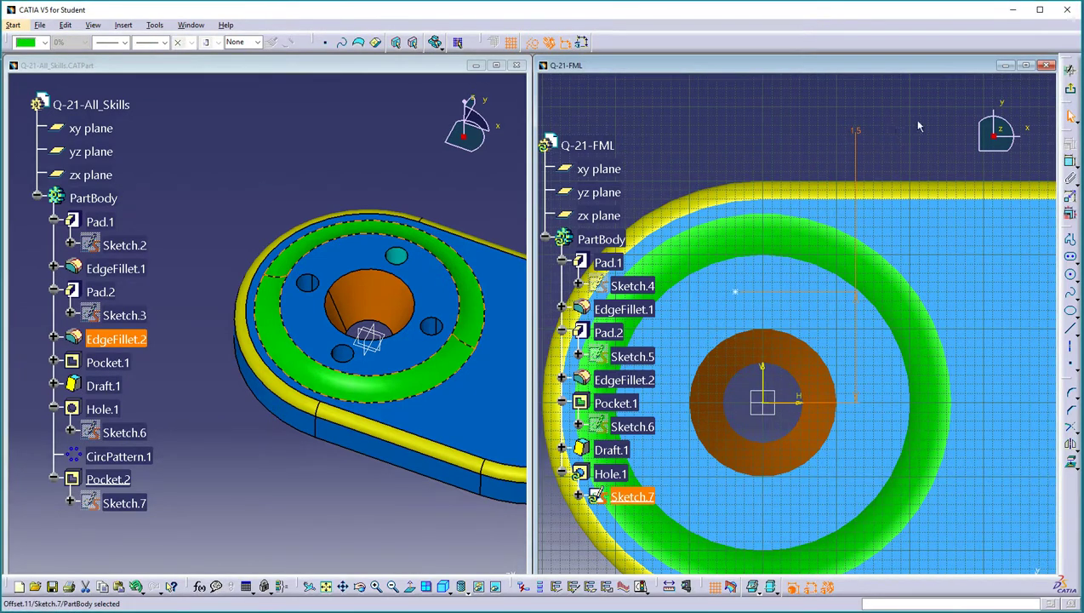
- Make the hole's center point coincident with the vertical axis, exit the positioning sketch and apply the hole definition
click(1070, 161)
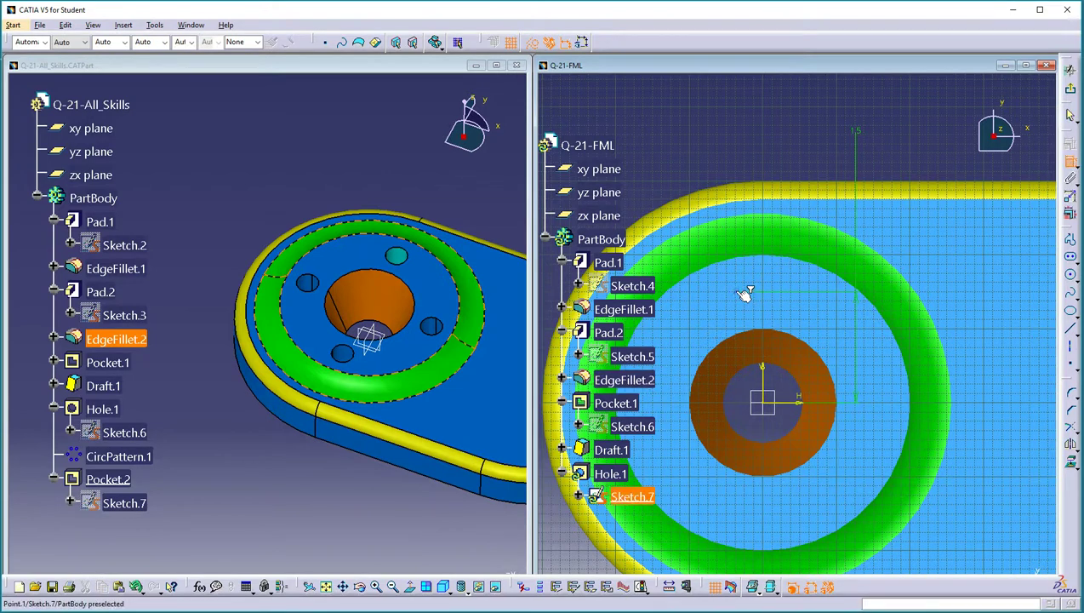
click(740, 292)
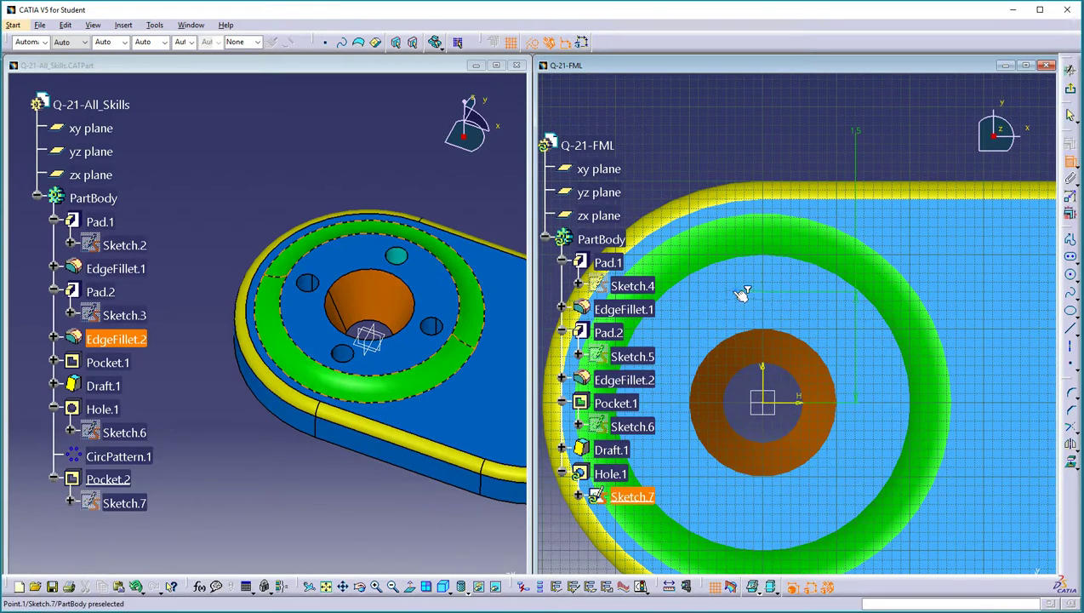
click(768, 372)
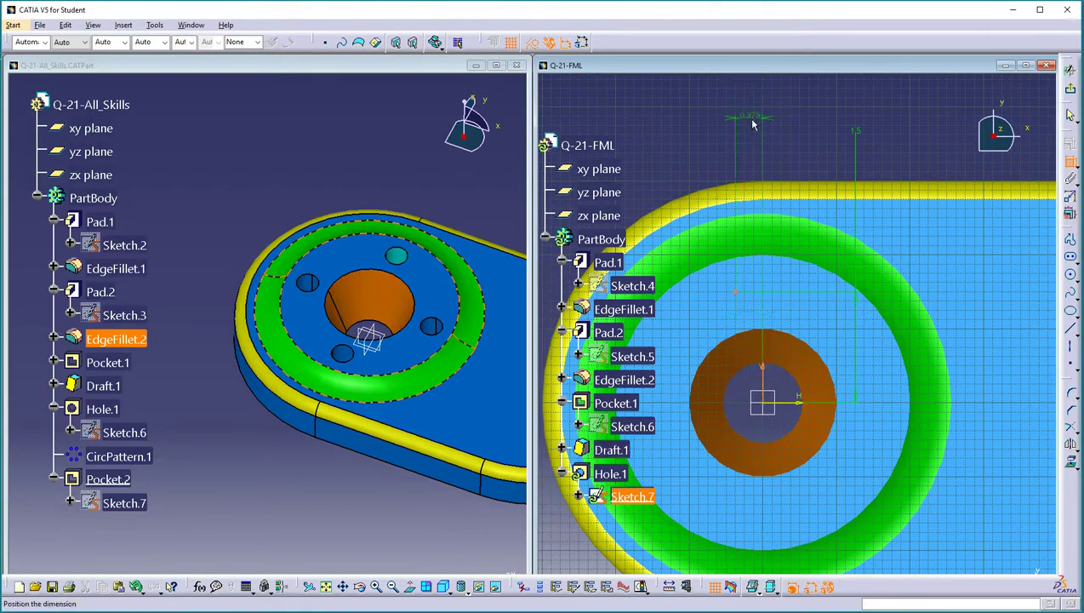
right_click(753, 122)
click(788, 174)
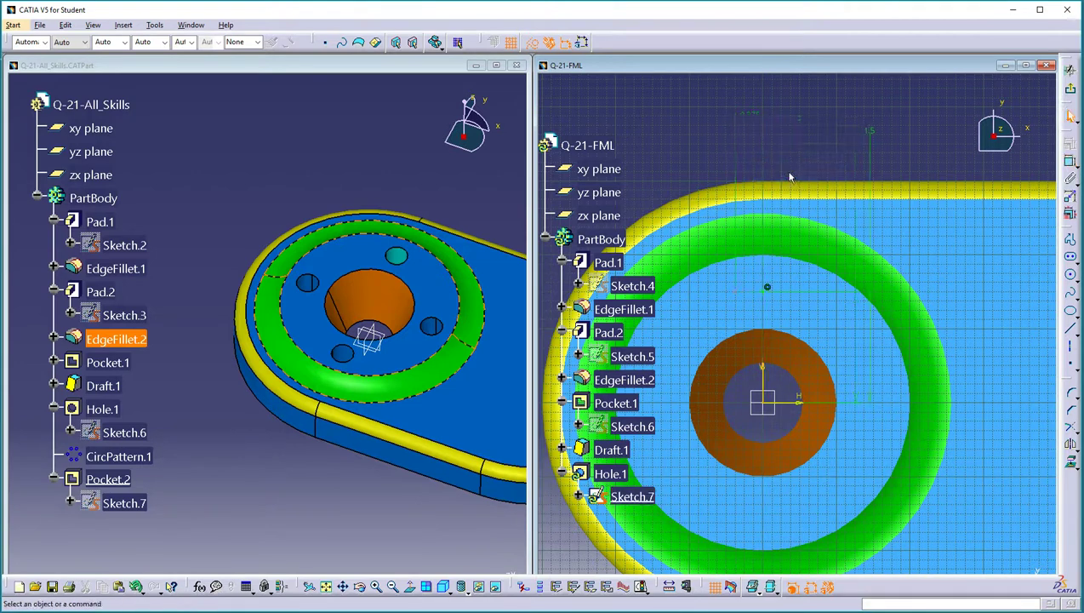
click(1070, 89)
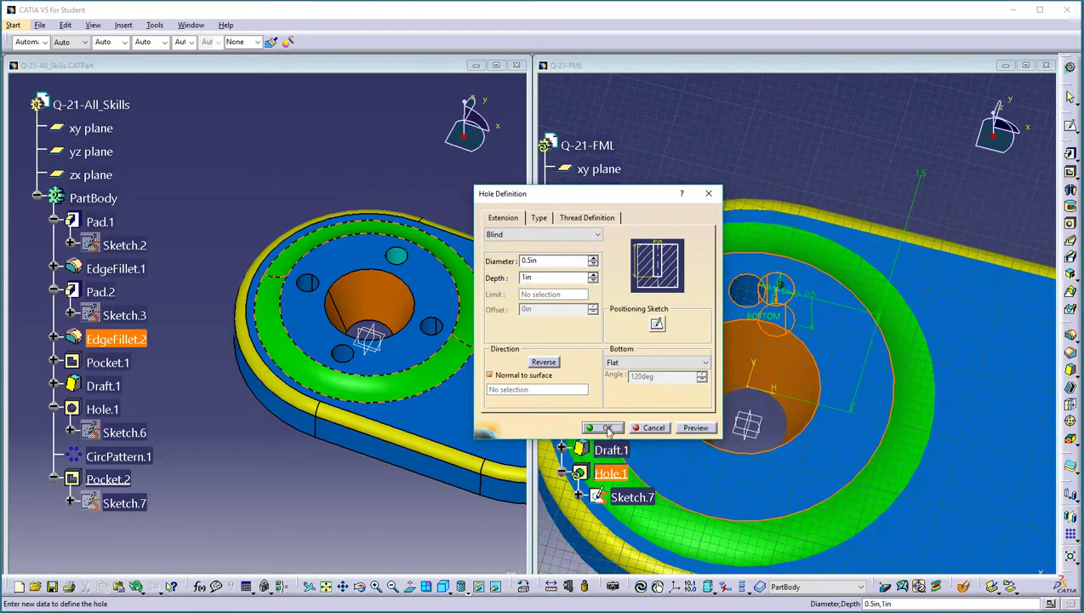
click(608, 428)
- Start a circular pattern of the boss hole as a complete crown with 4 instances
click(851, 159)
mouse_move(833, 198)
middle_down()
mouse_move(851, 159)
mouse_move(841, 210)
middle_up()
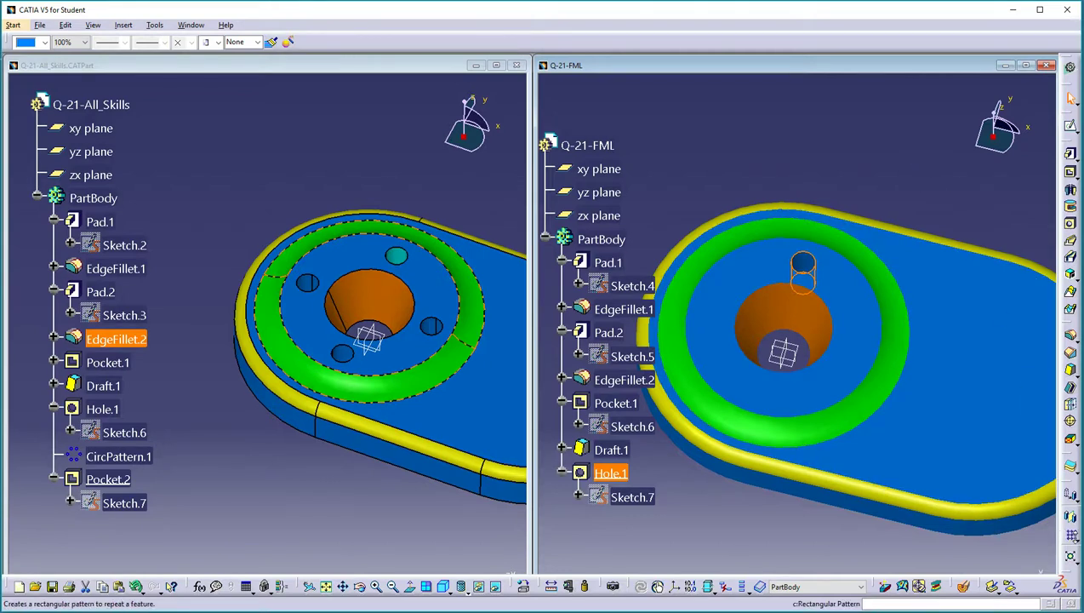
click(1071, 535)
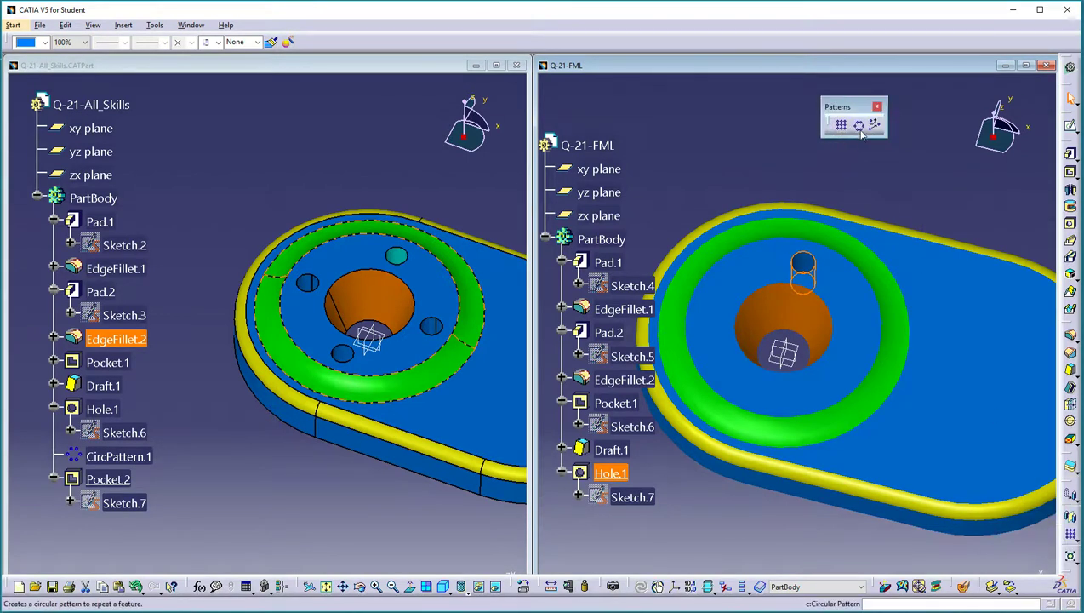
click(858, 124)
middle_drag(796, 221, 772, 131)
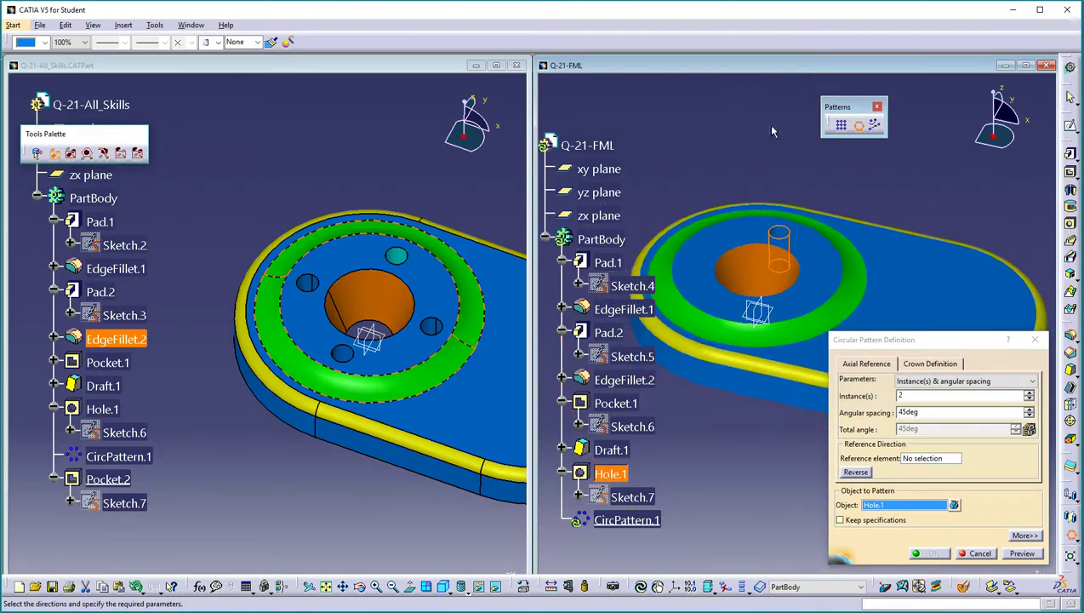
click(917, 384)
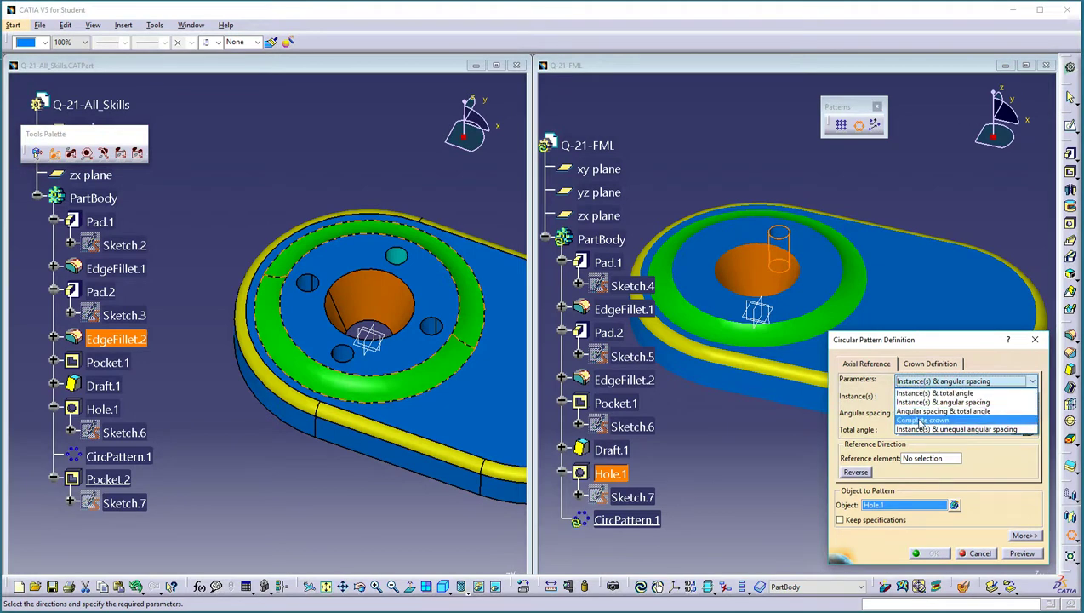
click(921, 421)
click(1029, 393)
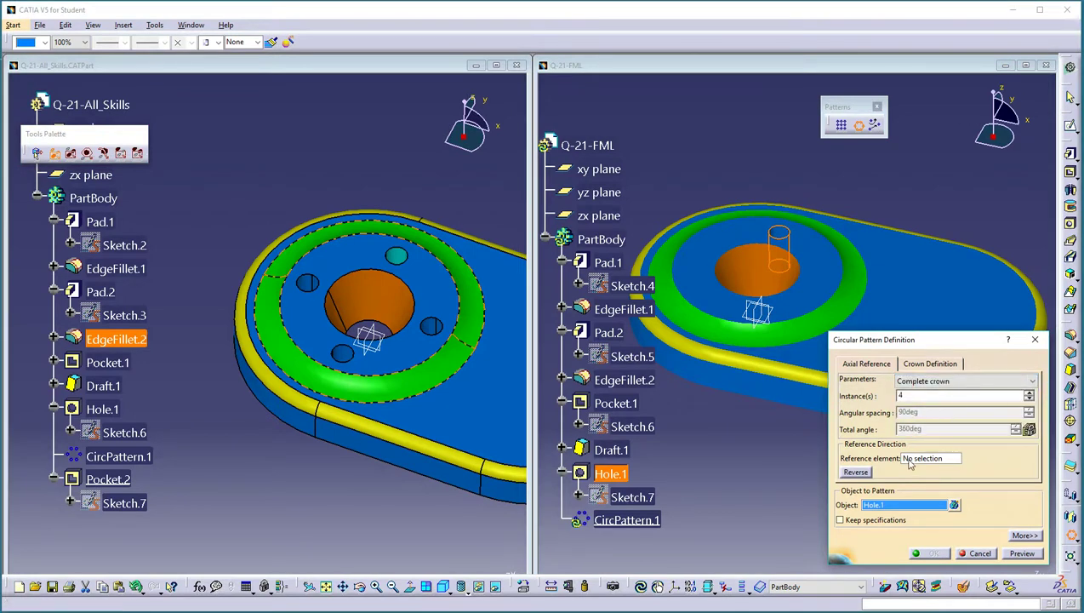
- Use the base pad's rounded end face as the pattern's reference element and create the circular pattern
click(916, 461)
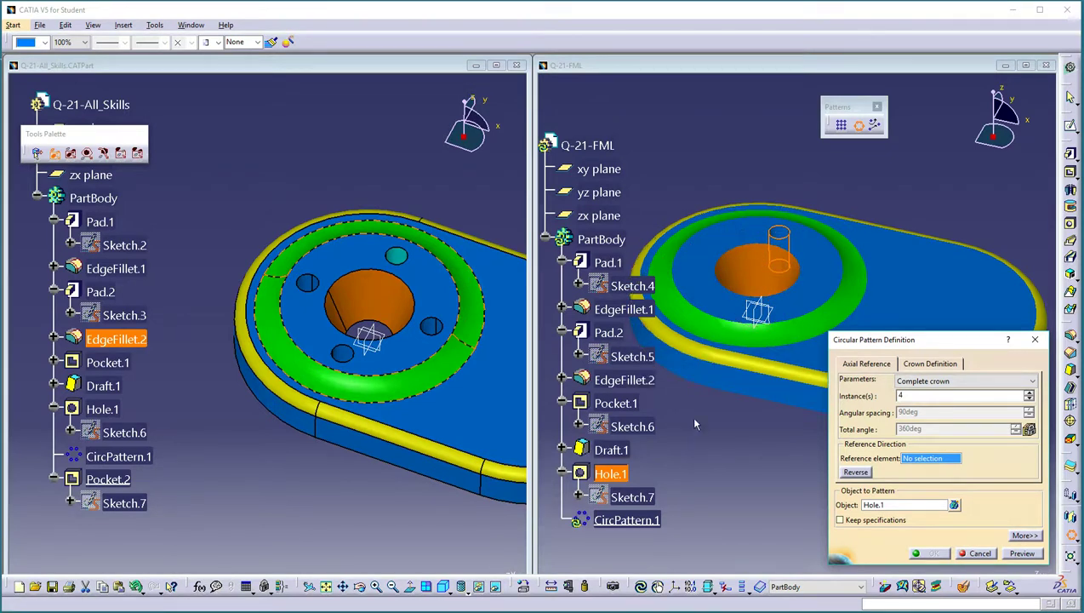
middle_drag(694, 422, 744, 408)
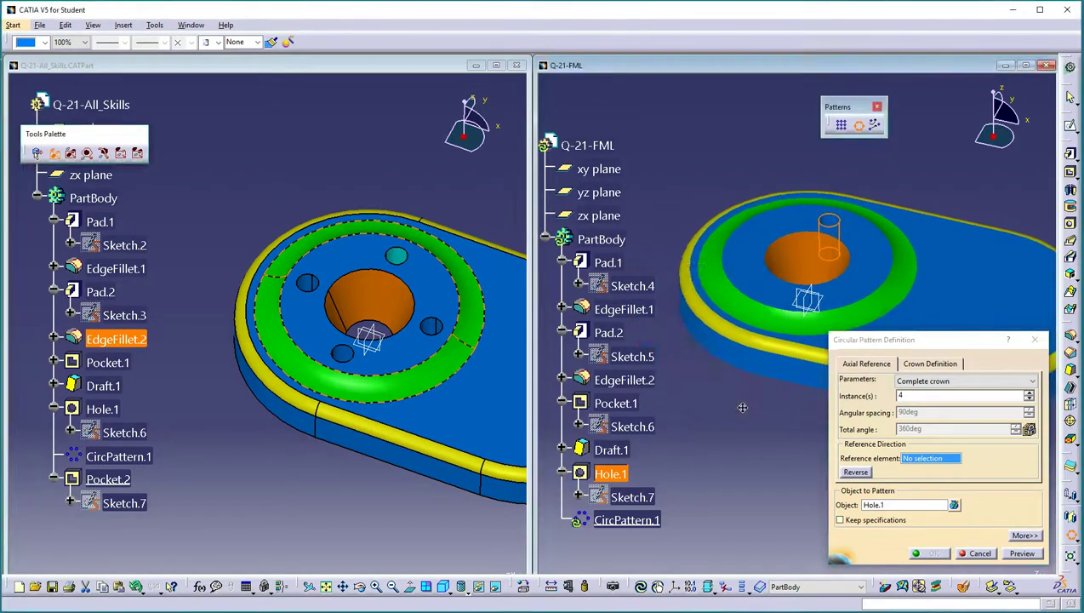
click(745, 354)
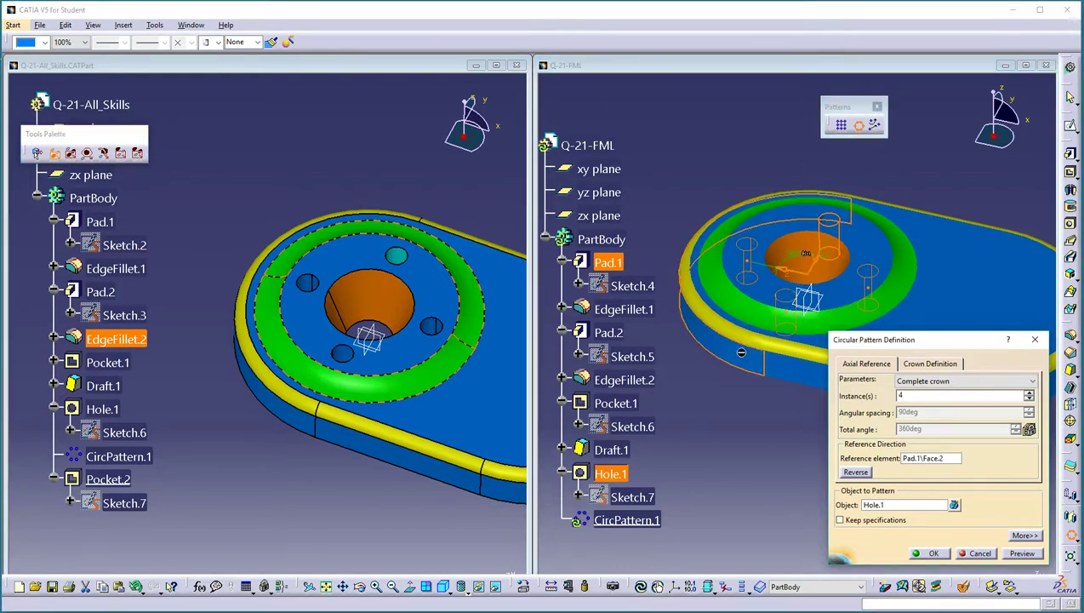
click(933, 554)
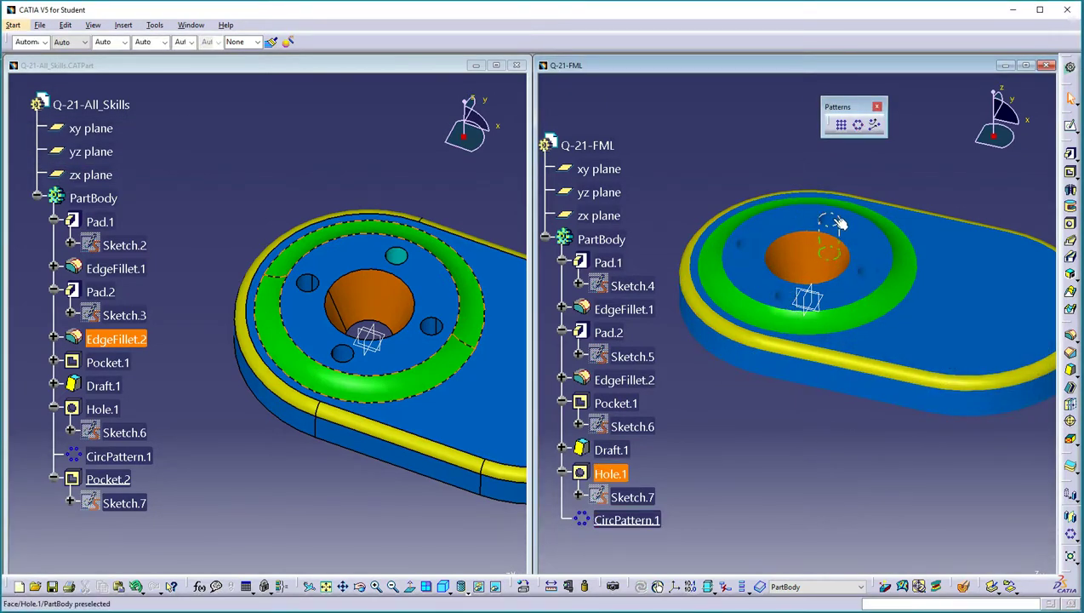
- Color the boss hole feature cyan so that all of its patterned instances take the same color
click(620, 474)
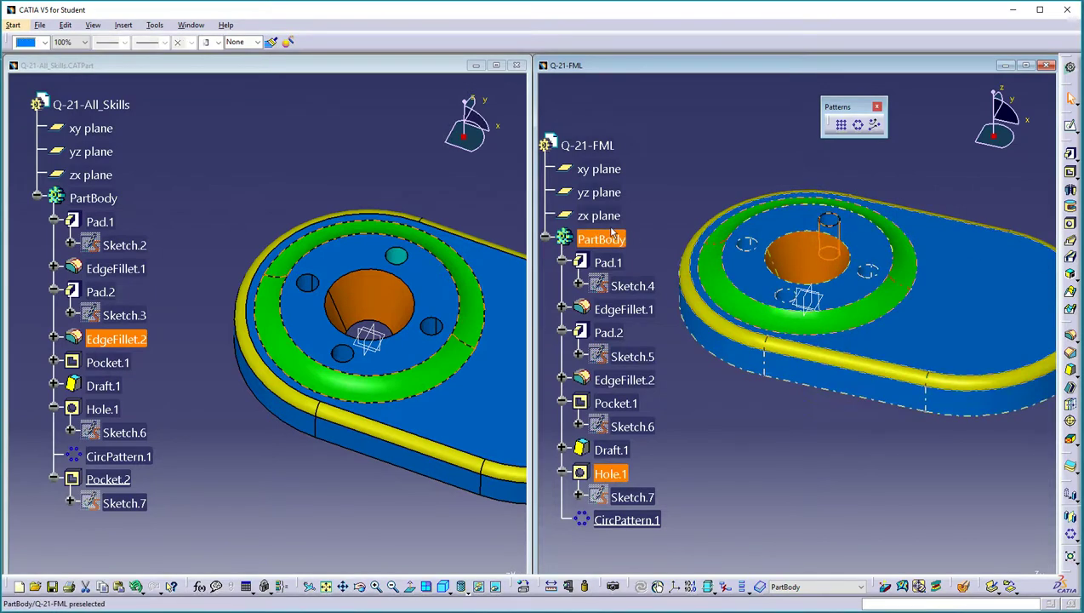
click(45, 41)
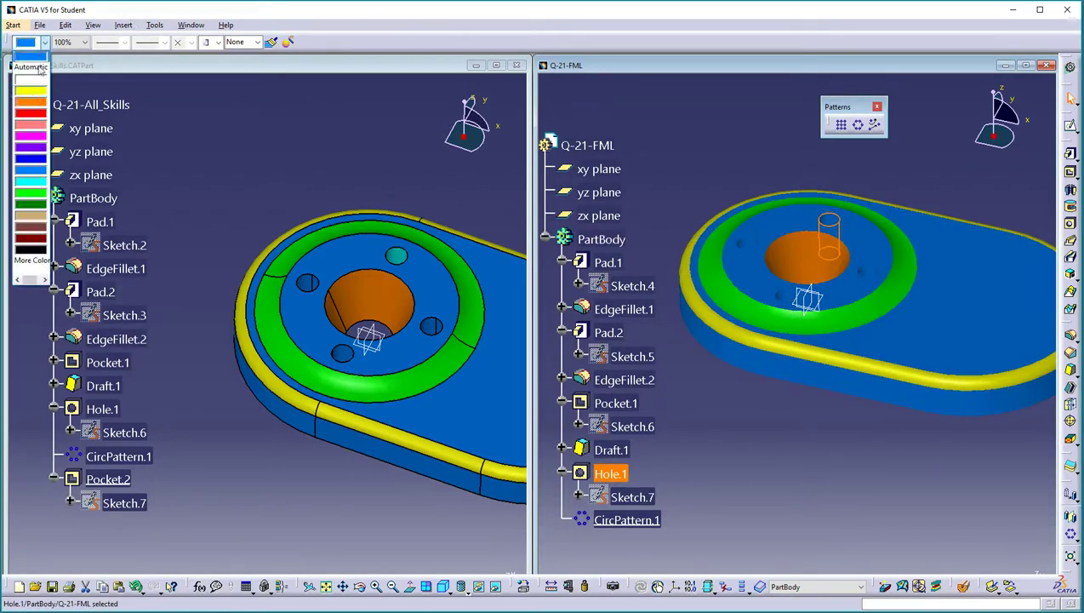
click(35, 183)
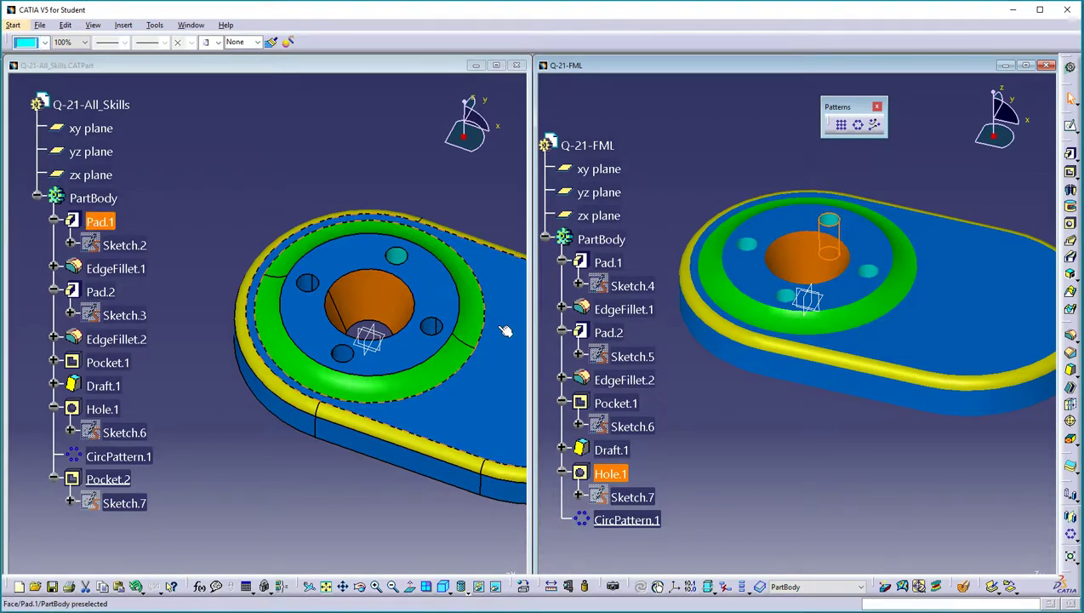
click(713, 426)
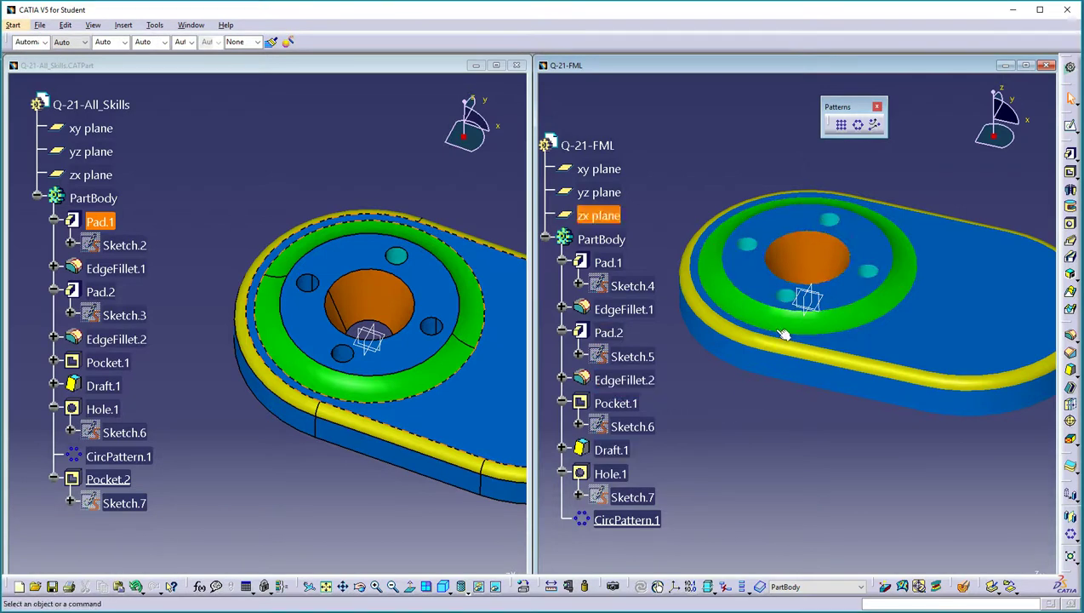
click(610, 474)
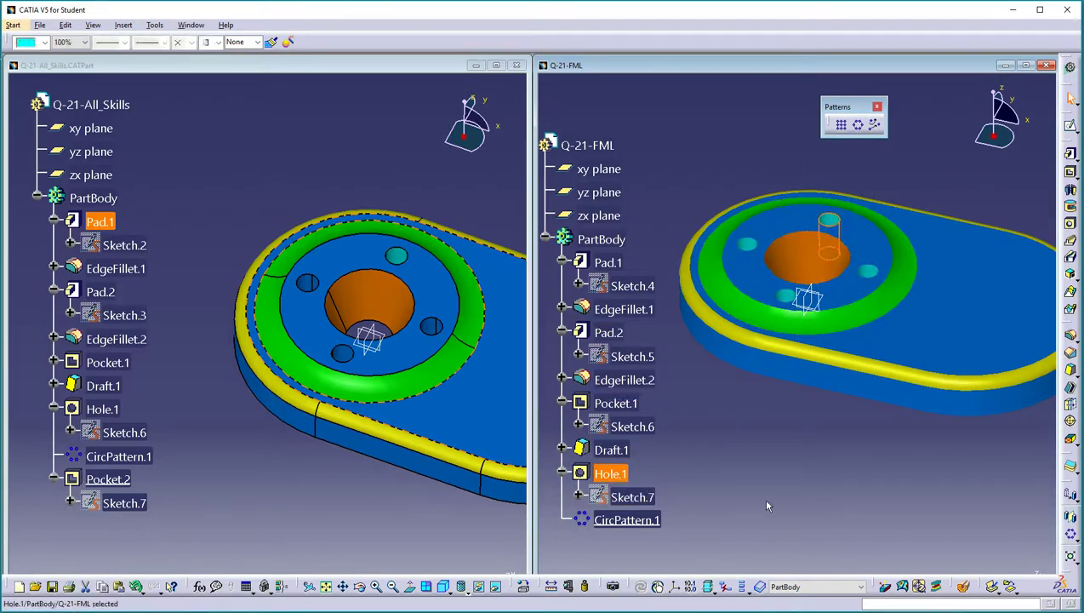
- Examine the curved slot's pocket definition and sketch dimensions in the reference part, closing the definition without changes
middle_drag(842, 417, 730, 413)
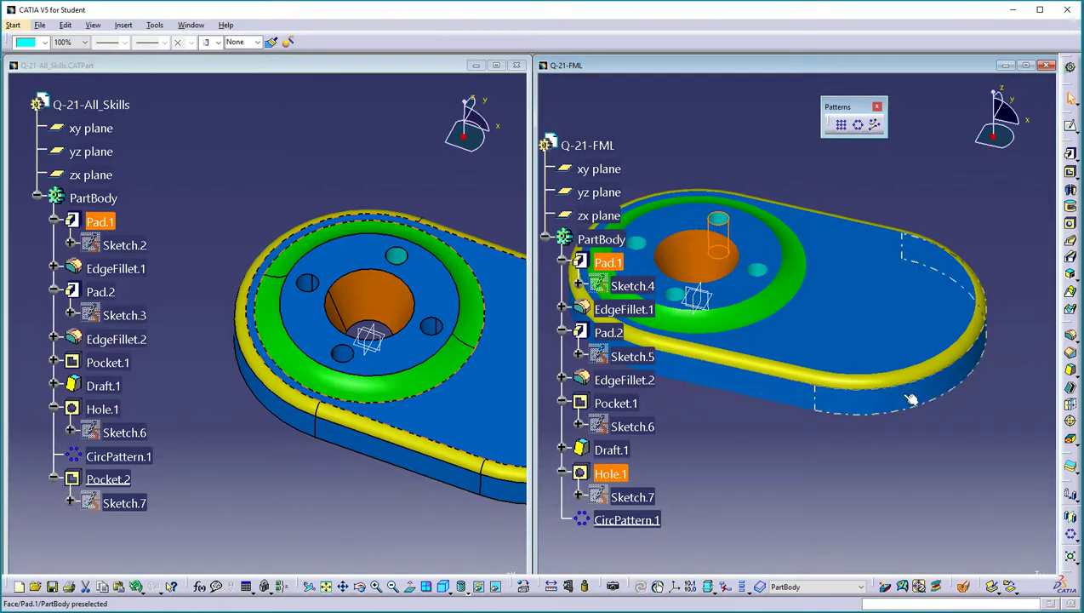
middle_drag(460, 339, 343, 269)
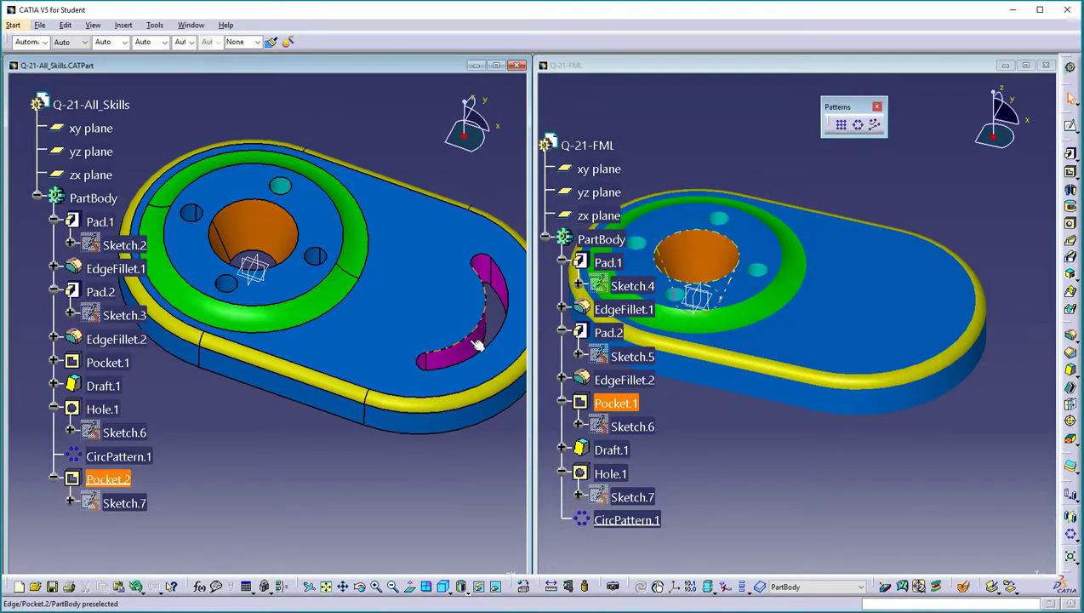
middle_drag(293, 259, 376, 326)
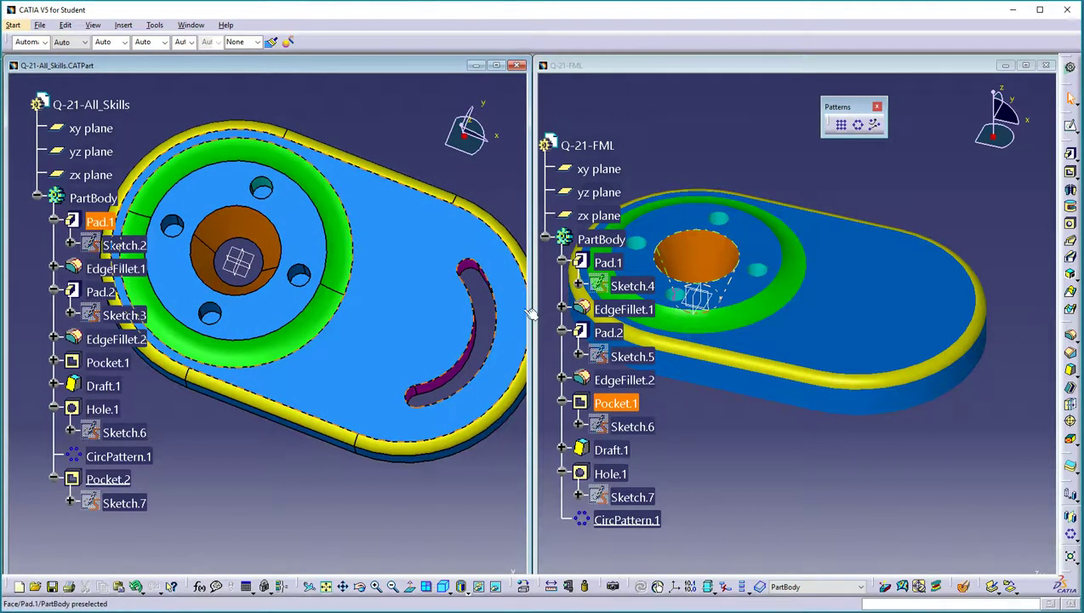
double_click(467, 268)
middle_drag(372, 257, 271, 204)
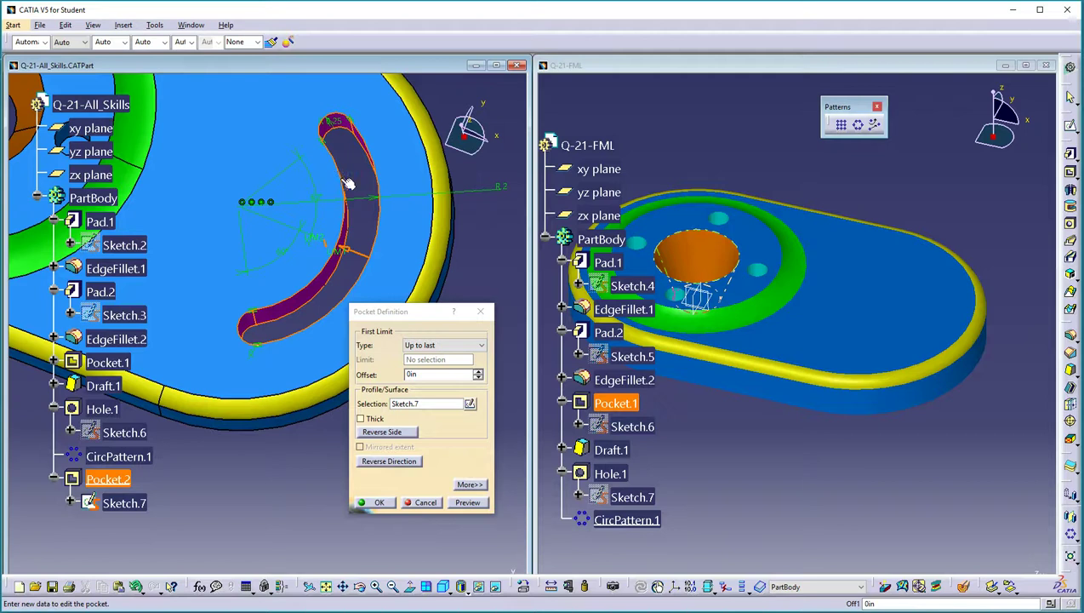
click(426, 503)
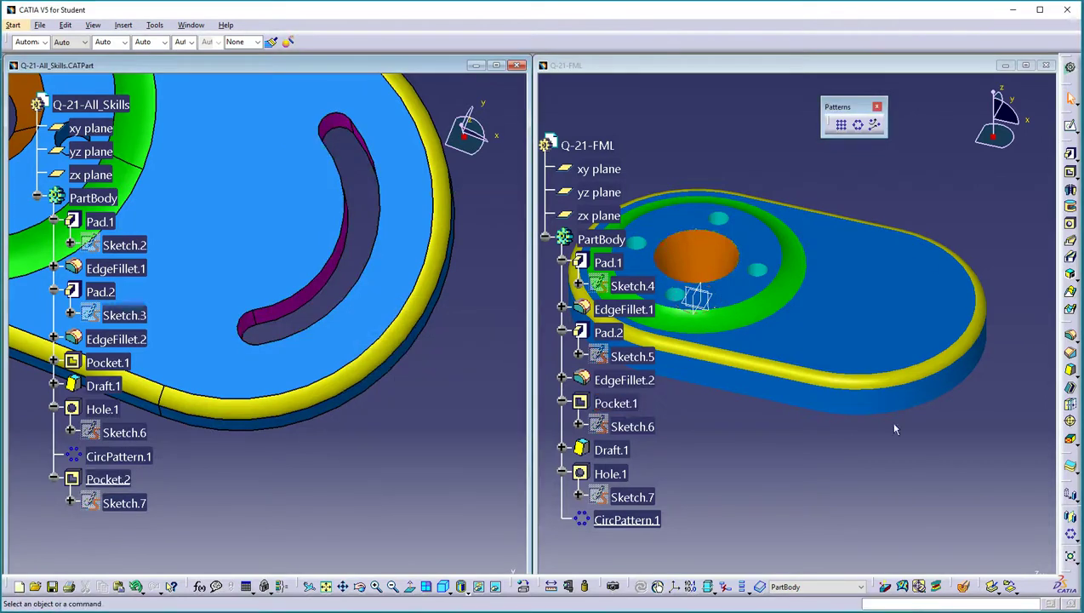
- On the base pad's top face, sketch a cylindrical elongated hole near the free rounded end, about 1.63 in centerline radius and 0.23 in end radius
click(985, 165)
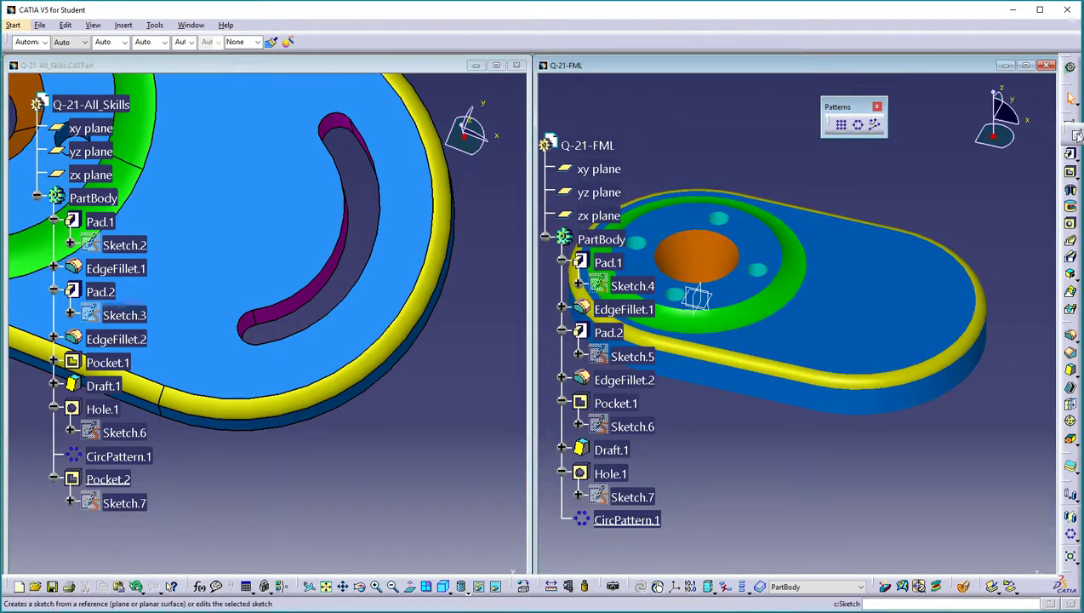
click(1074, 134)
click(919, 274)
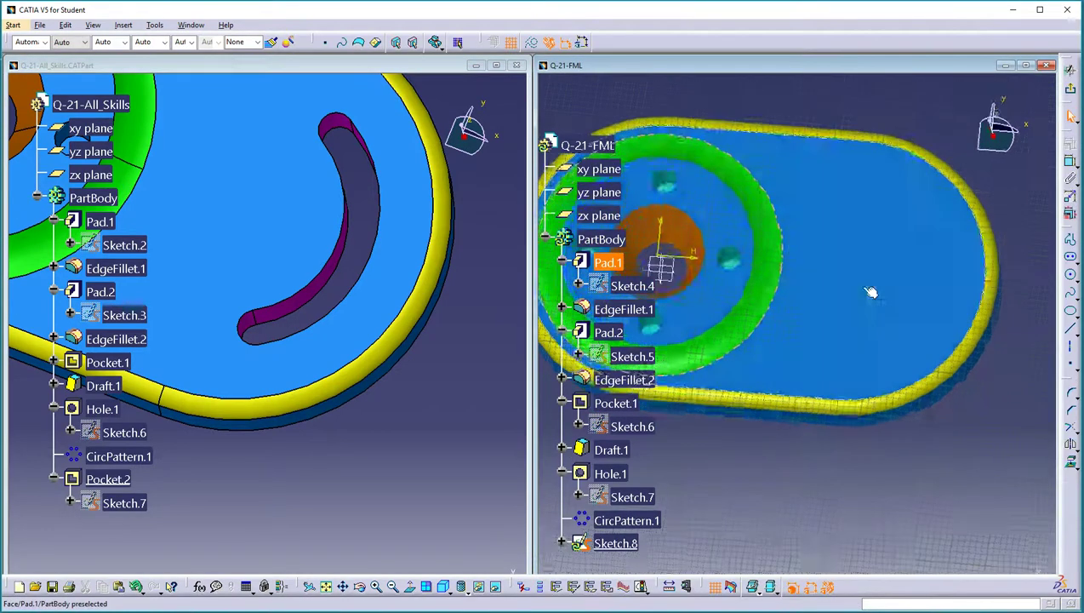
click(1077, 263)
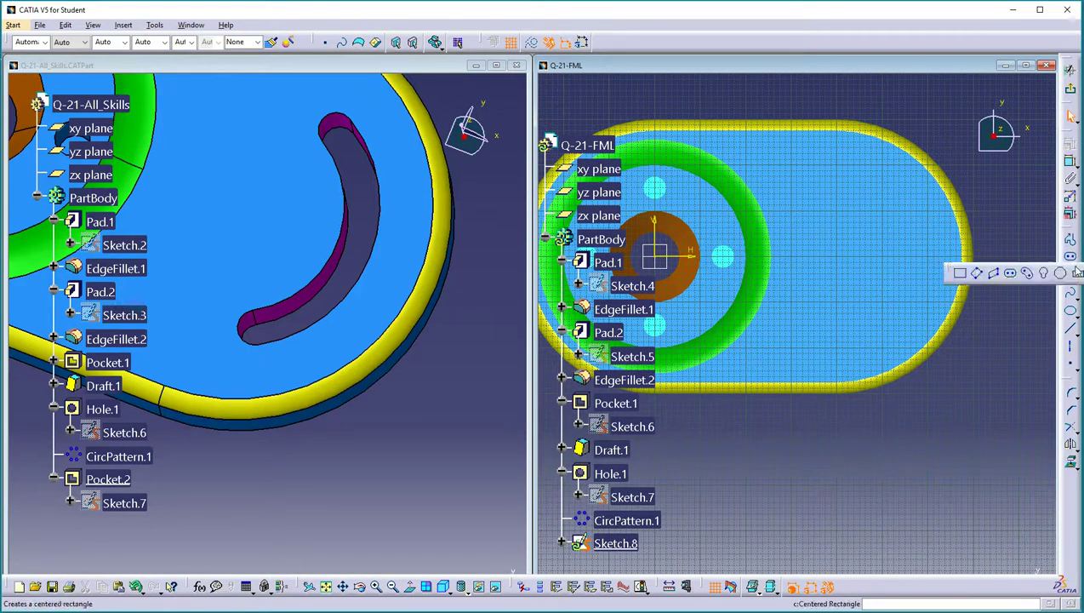
click(1076, 271)
click(1078, 266)
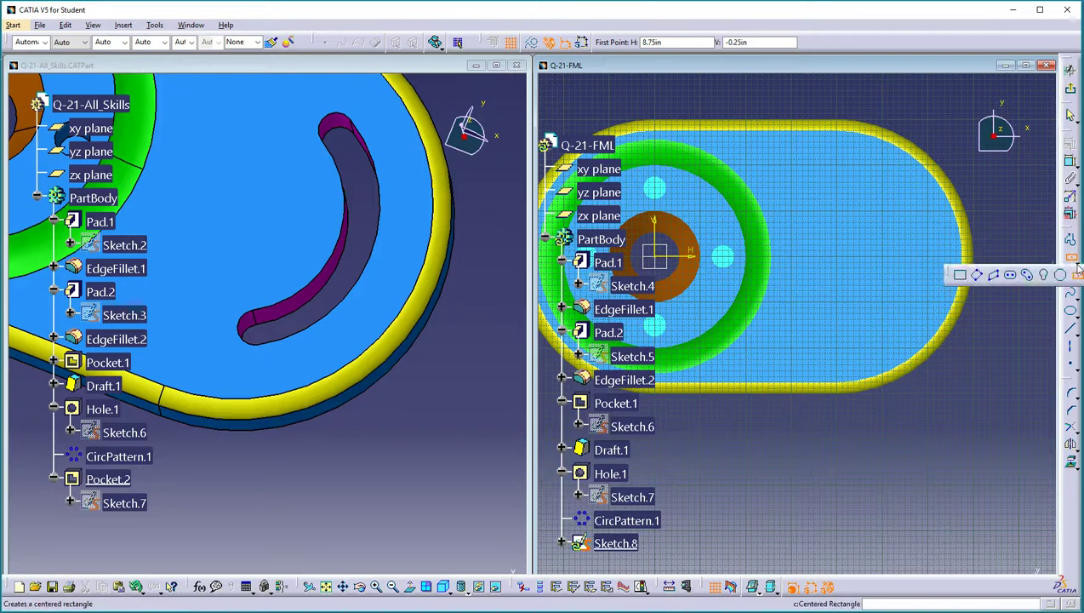
click(1027, 277)
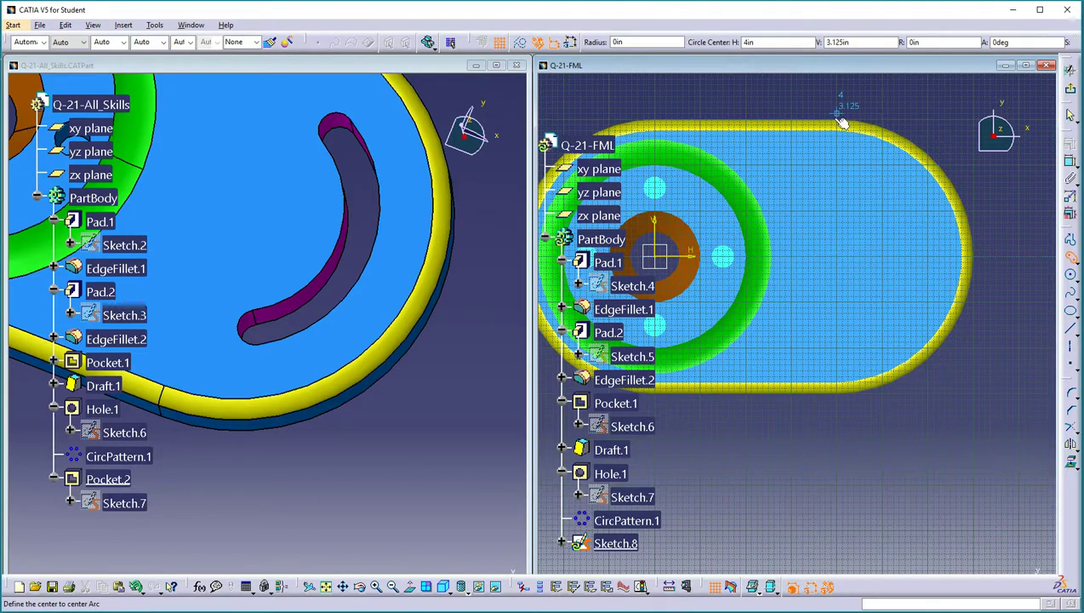
click(867, 258)
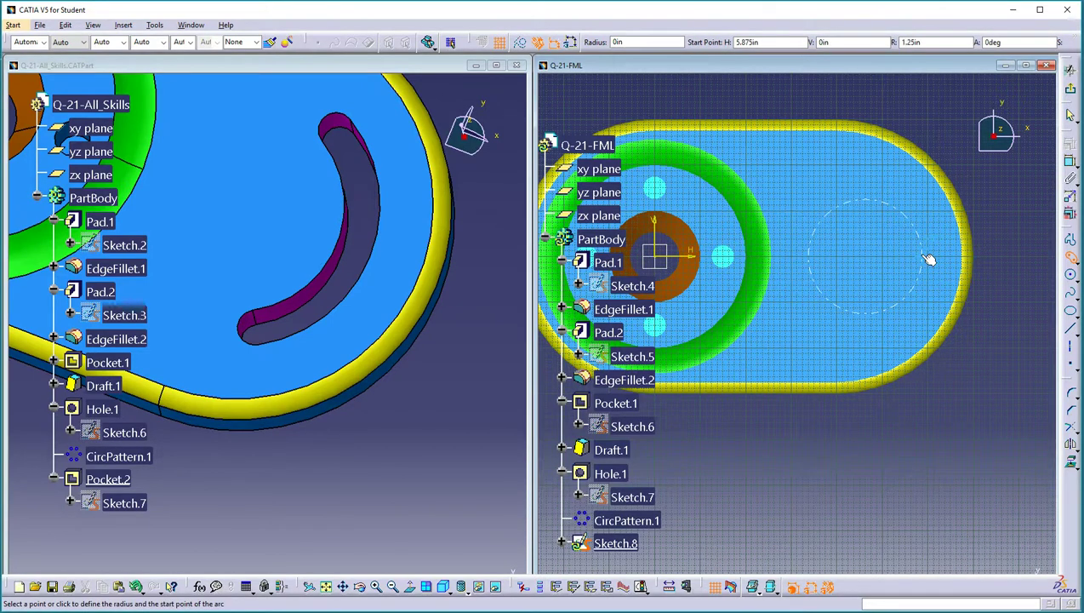
click(911, 320)
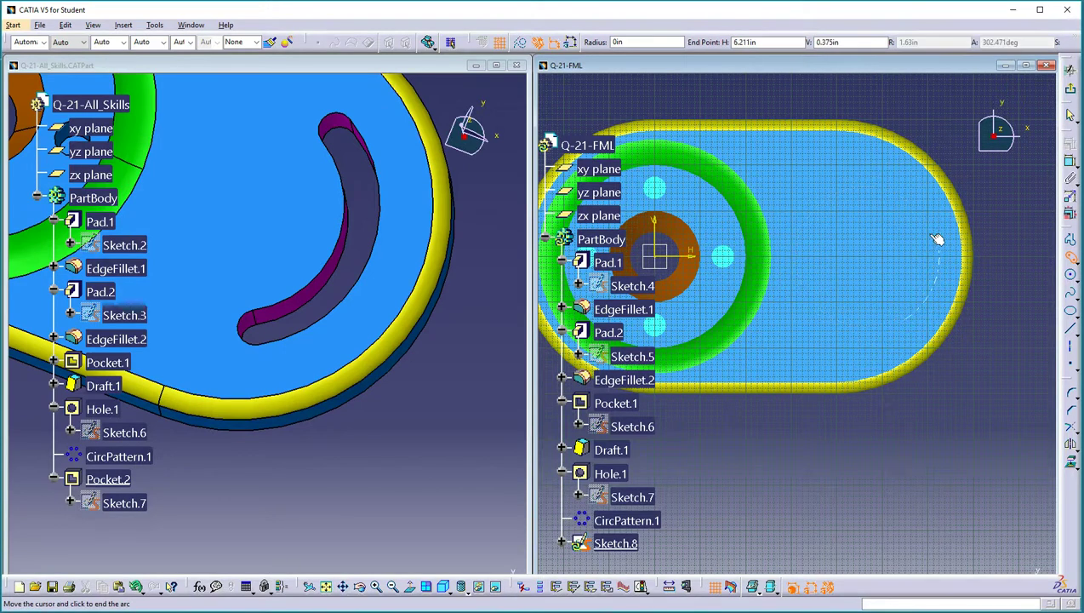
click(913, 204)
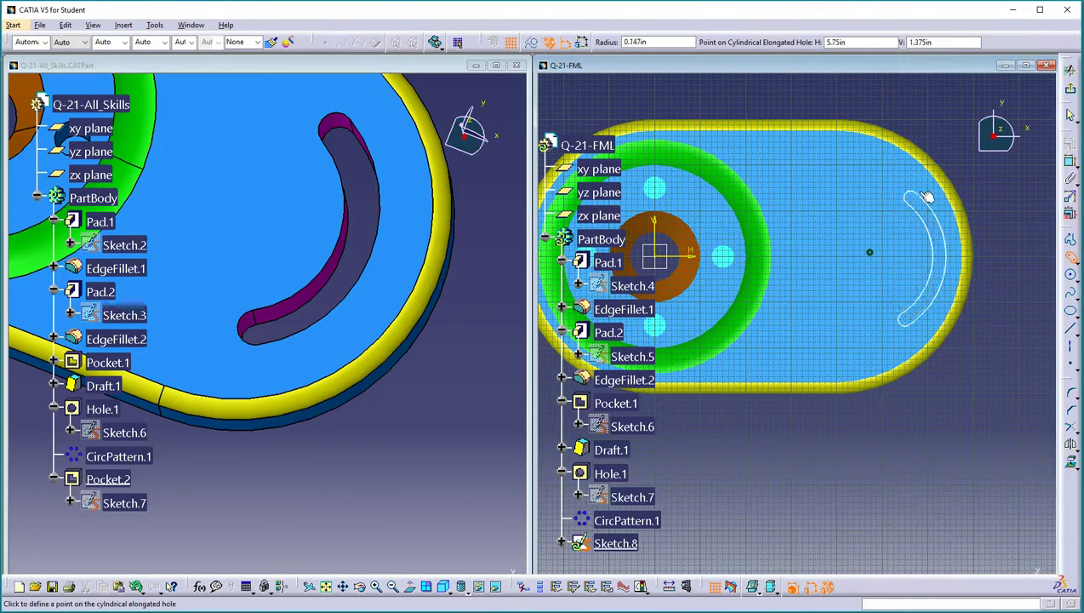
click(933, 198)
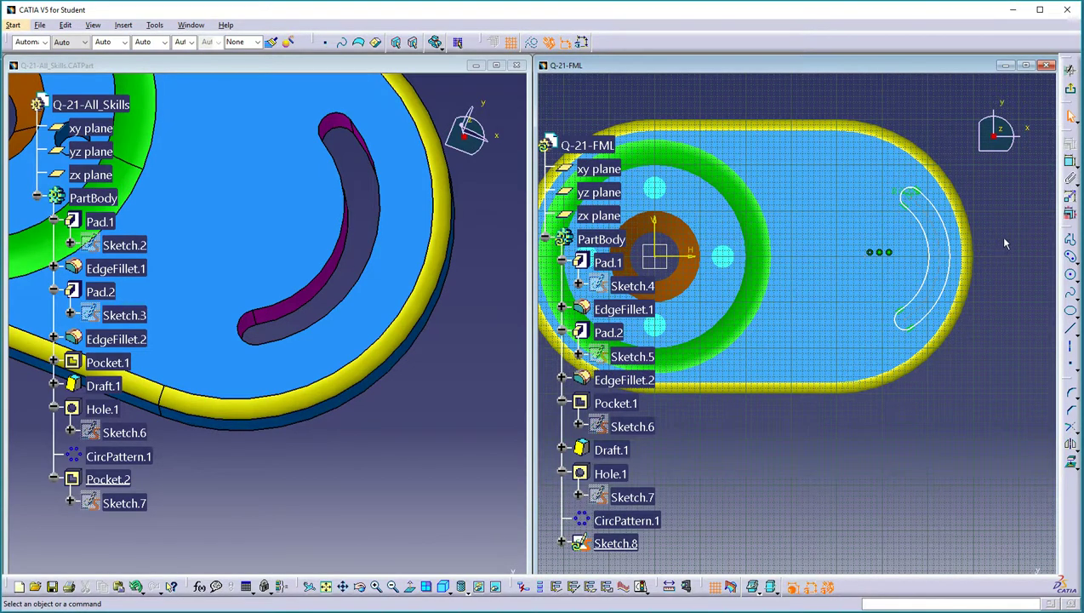
- Make the curved slot's arc center coincident with the axis of the base pad's free rounded end
mouse_move(924, 284)
middle_down()
mouse_move(843, 266)
mouse_move(885, 310)
middle_up()
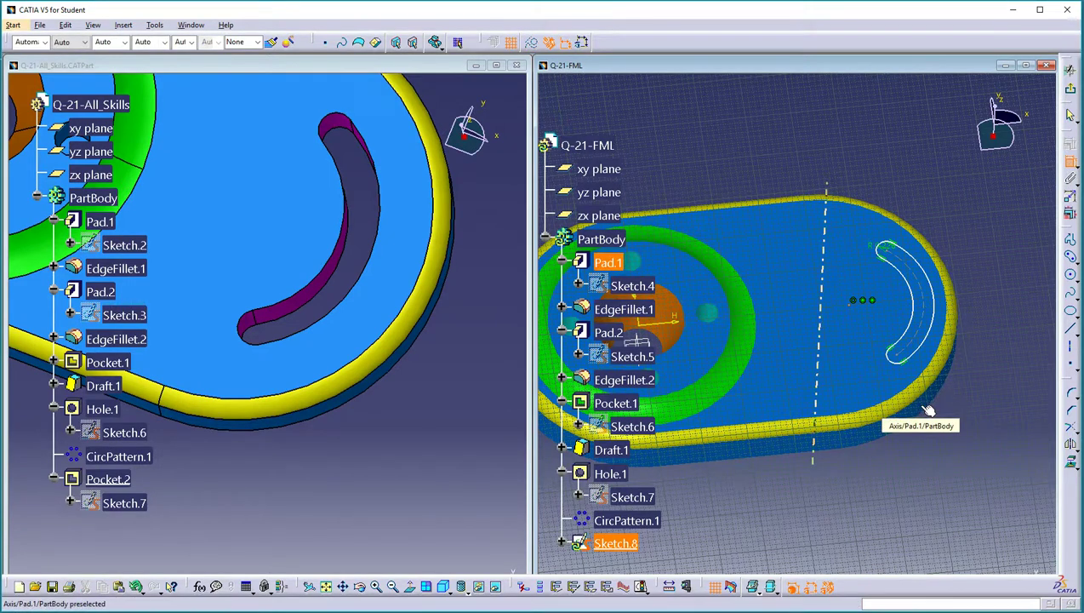
click(925, 407)
right_click(844, 120)
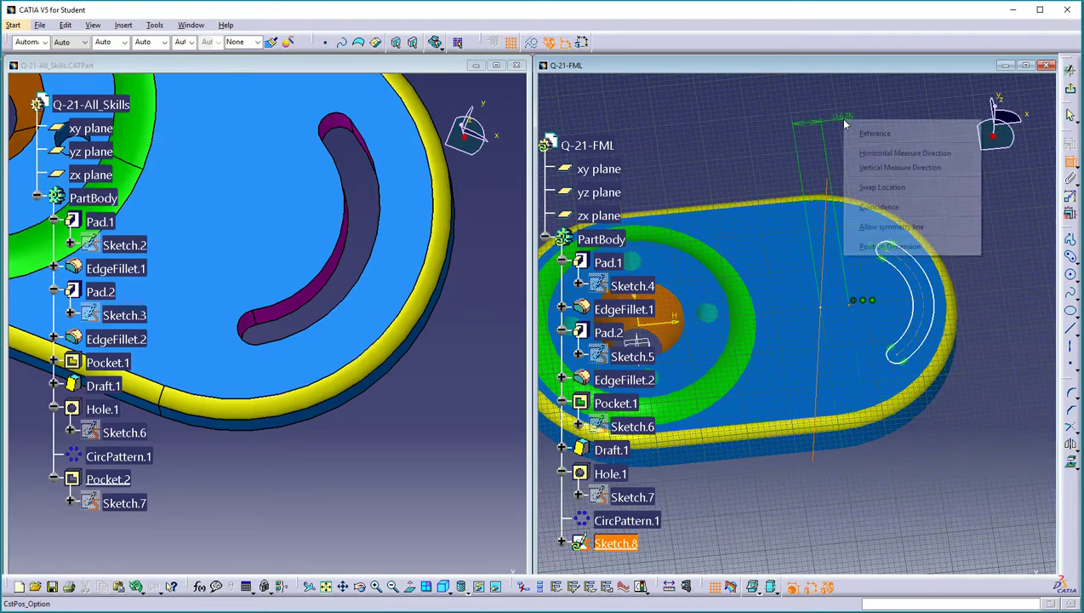
click(880, 209)
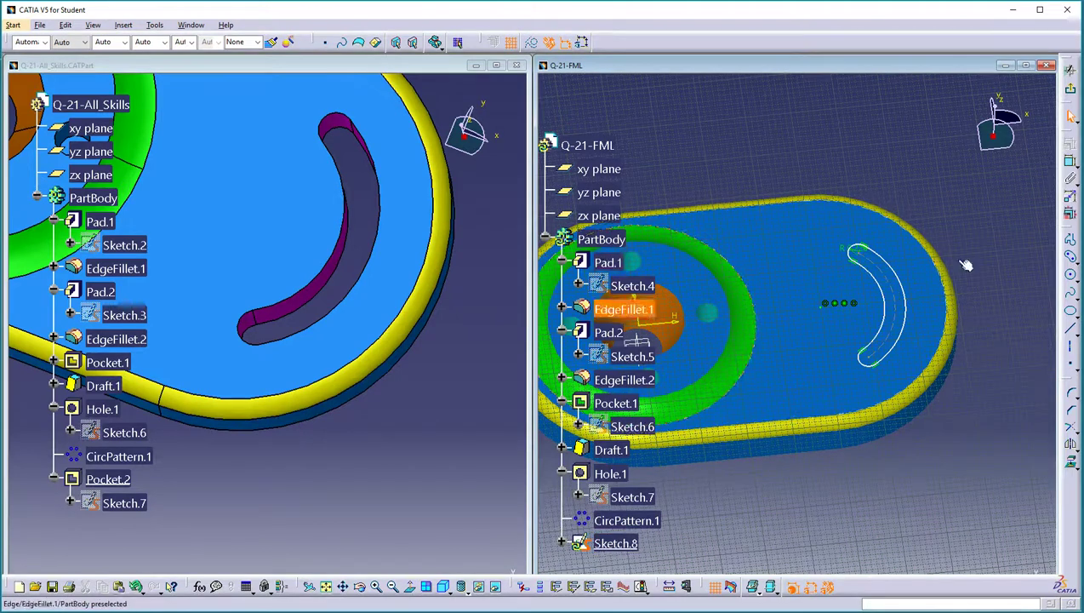
- Hide the solid body and draw two construction lines joining the slot's arc center to both of its end centers
right_click(933, 277)
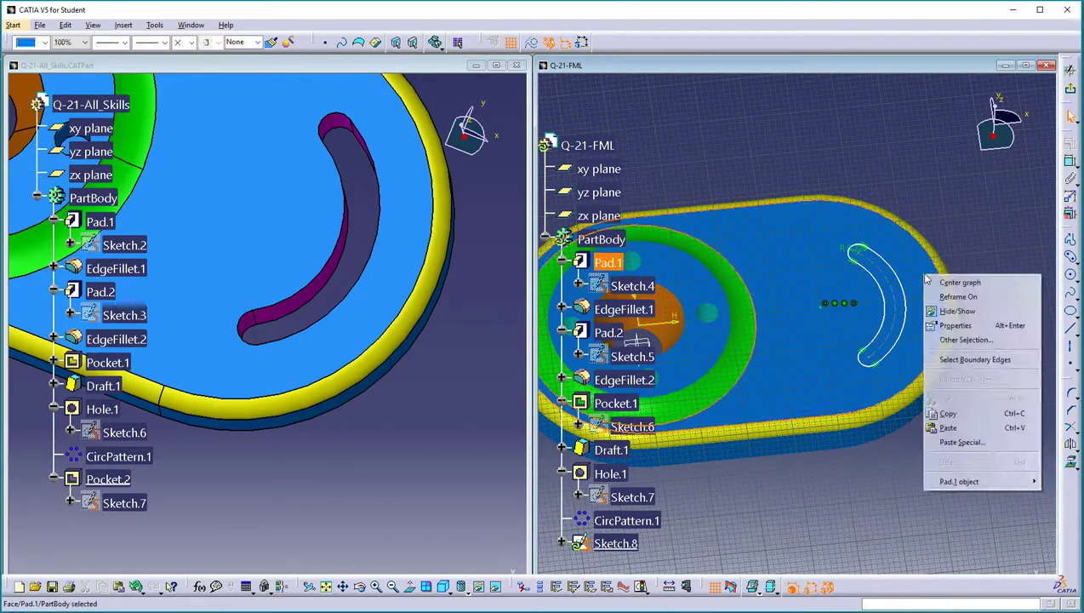
click(957, 311)
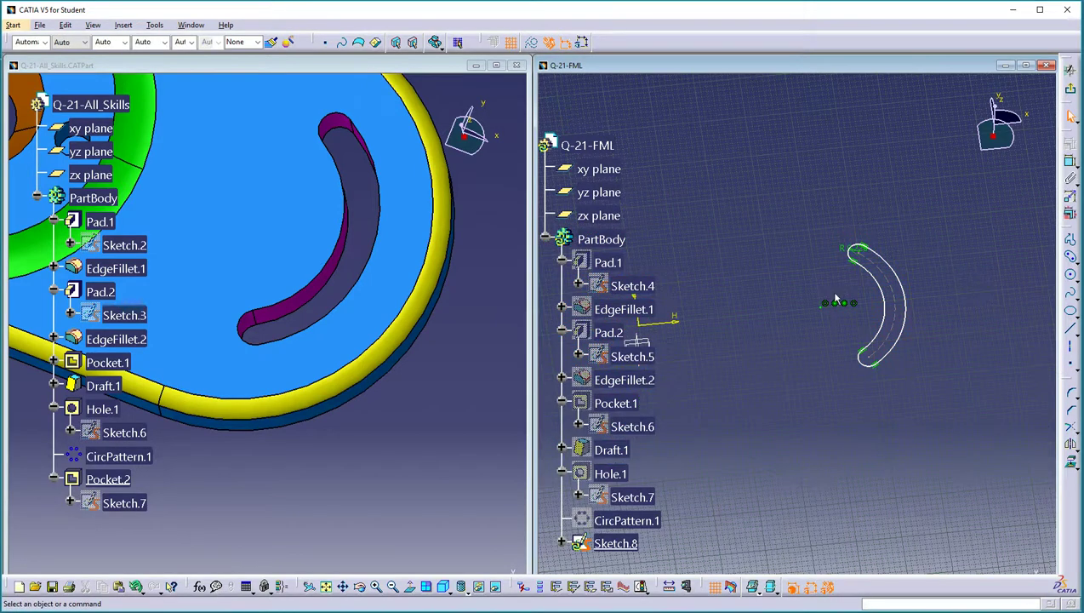
mouse_move(889, 355)
middle_down()
mouse_move(755, 360)
mouse_move(792, 351)
middle_up()
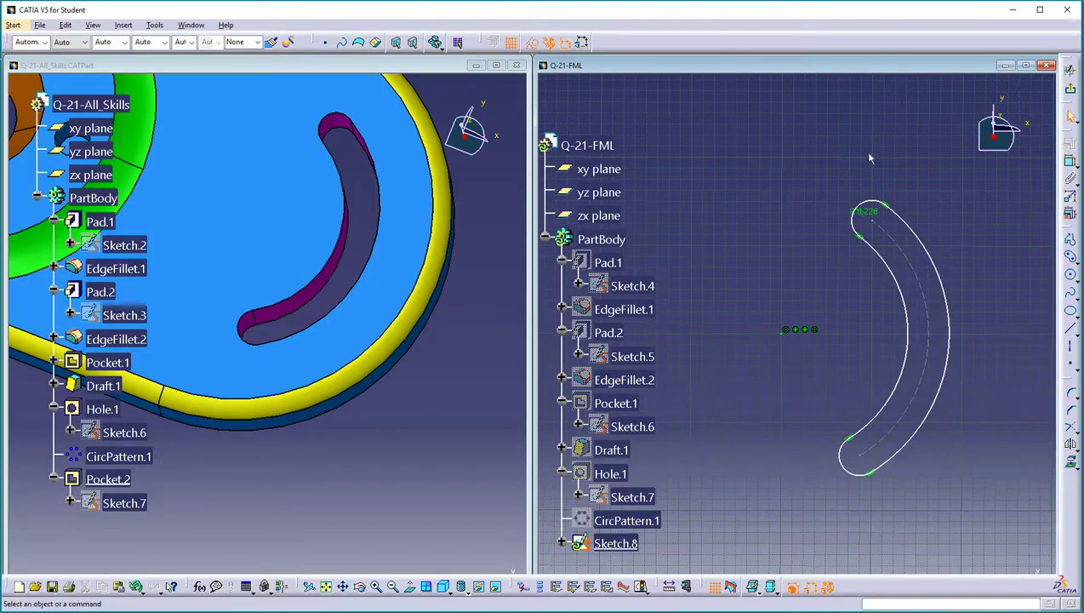
click(1071, 243)
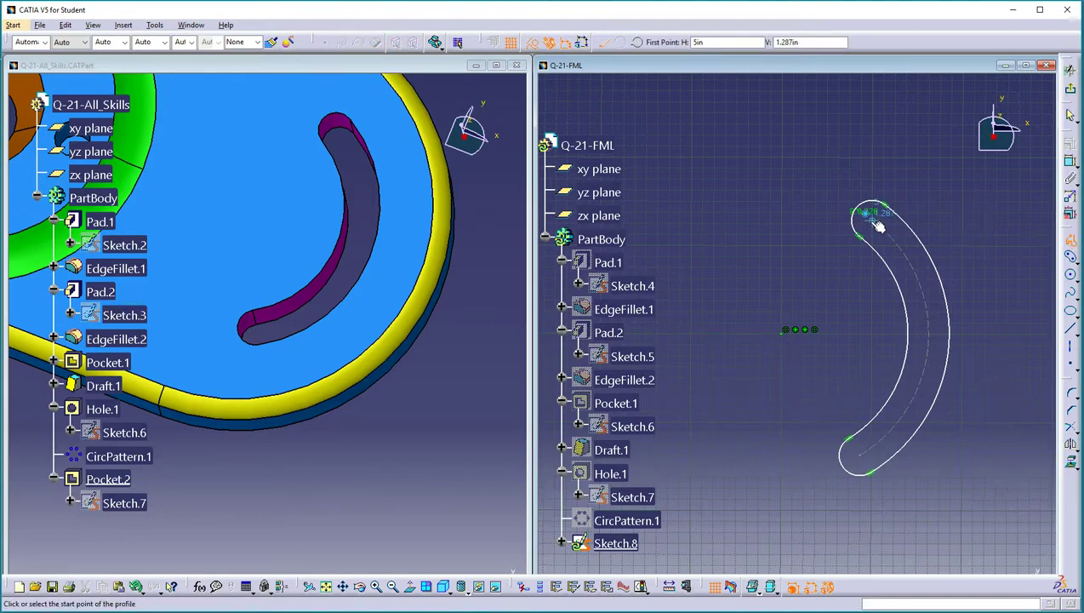
click(861, 233)
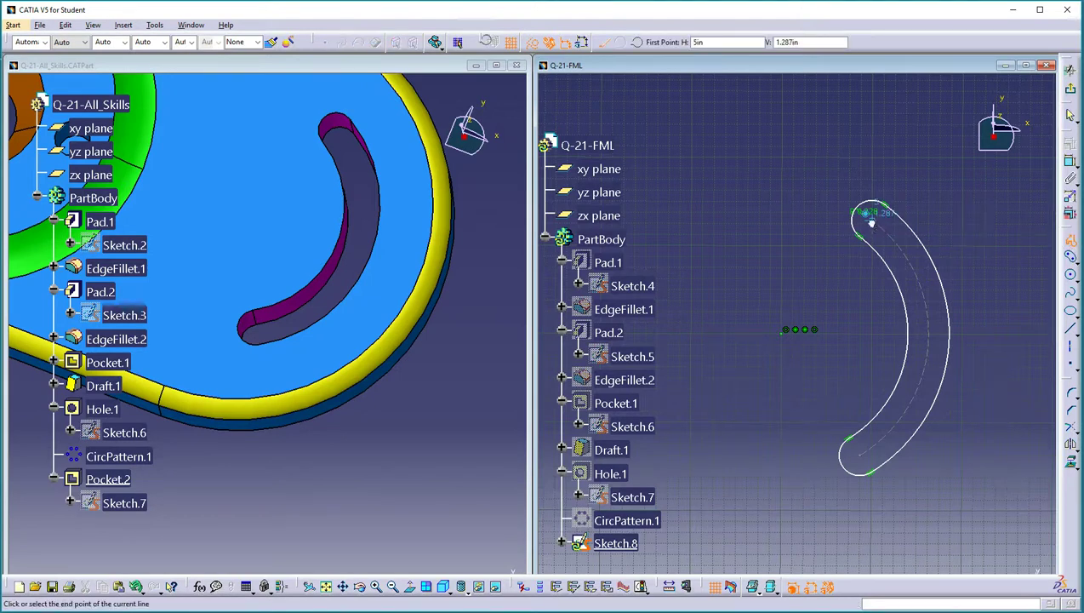
click(784, 332)
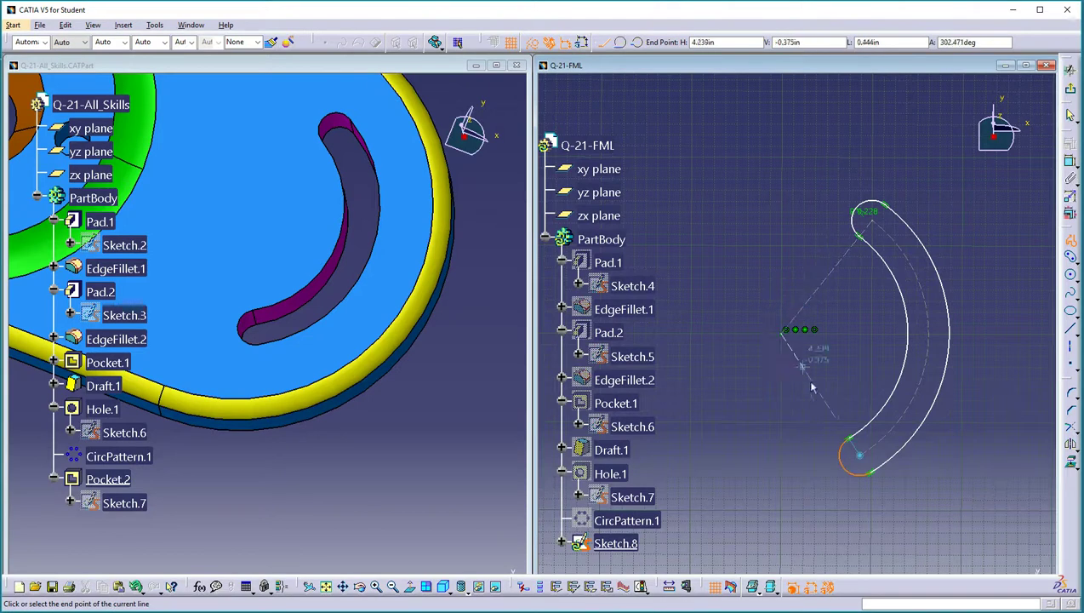
click(865, 458)
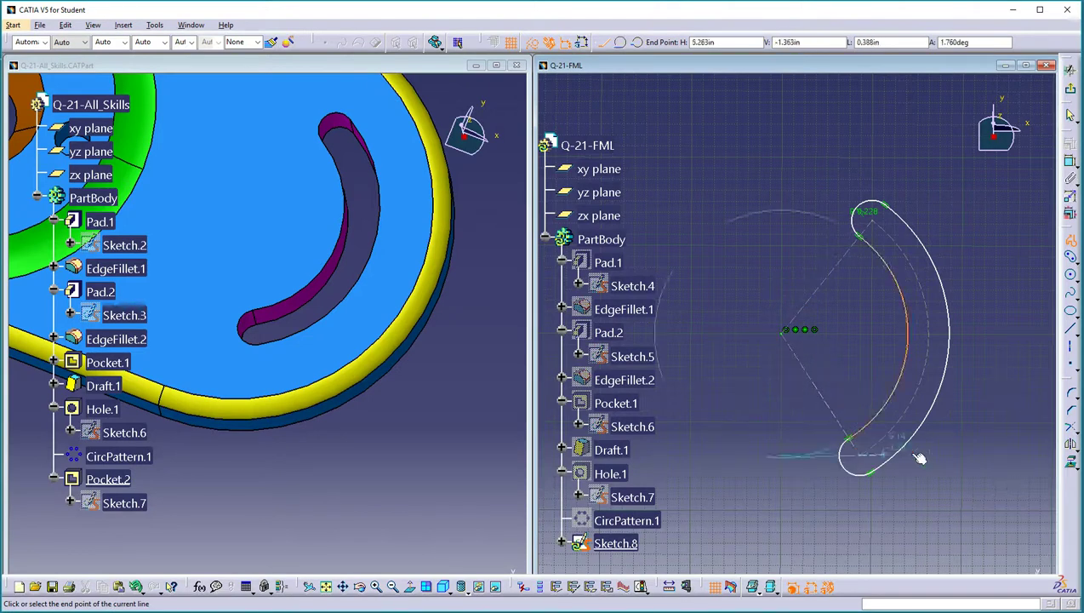
key(Escape)
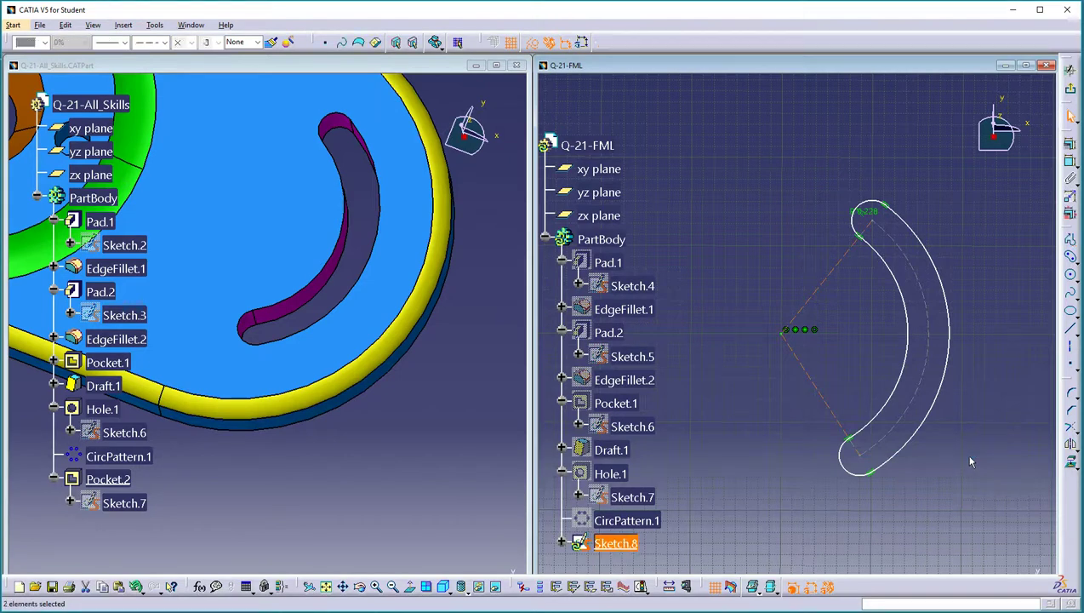
- Constrain the angle between the slot's upper construction line and the sketch's horizontal axis to 60 degrees
mouse_move(811, 244)
middle_down()
mouse_move(893, 225)
mouse_move(840, 236)
mouse_move(910, 266)
middle_up()
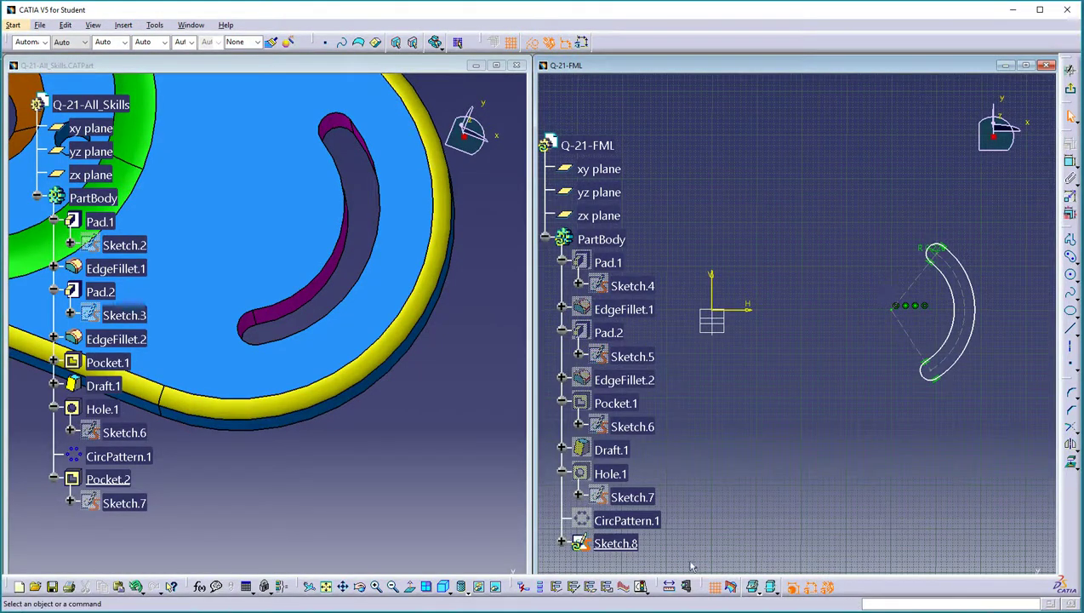
click(410, 589)
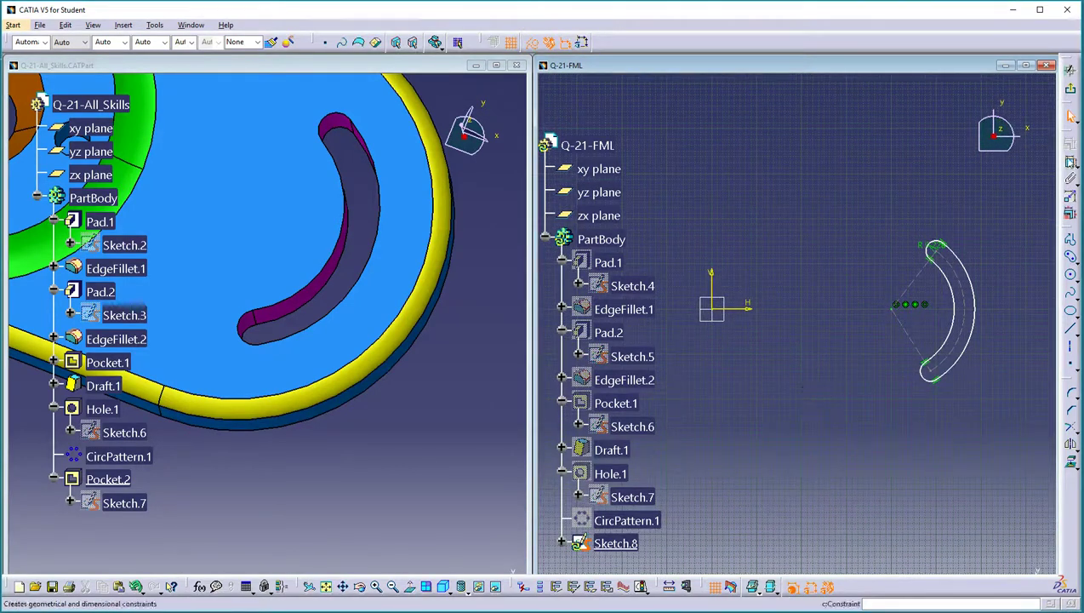
click(1070, 163)
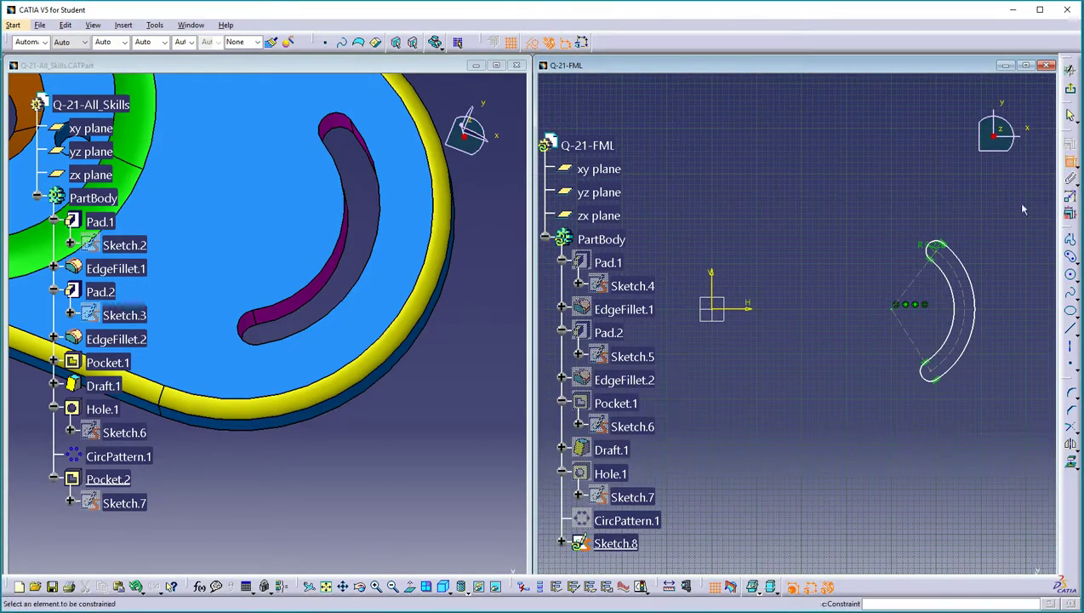
click(934, 248)
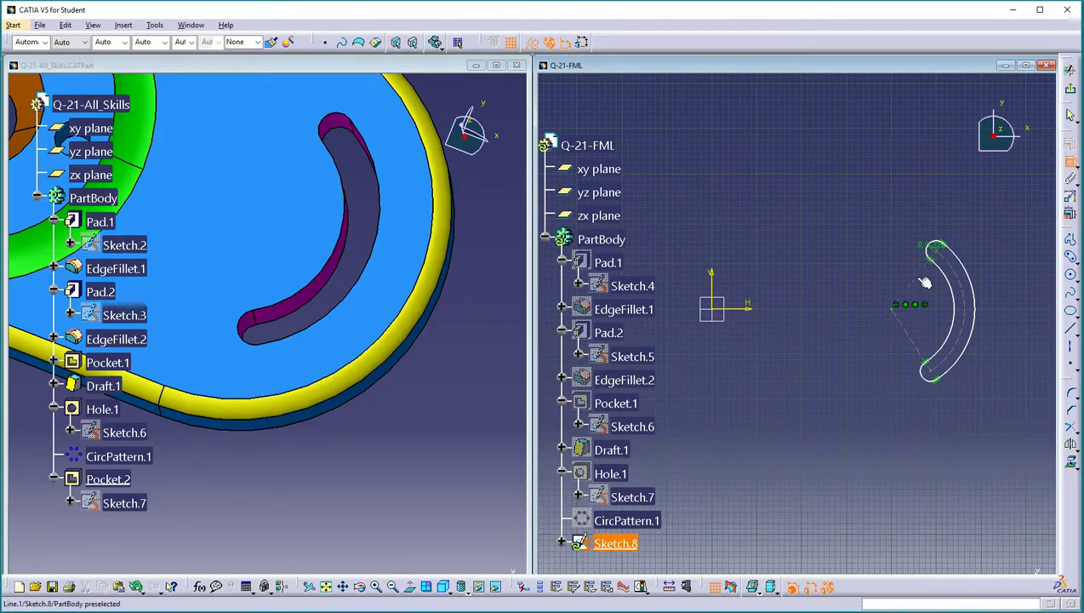
click(748, 311)
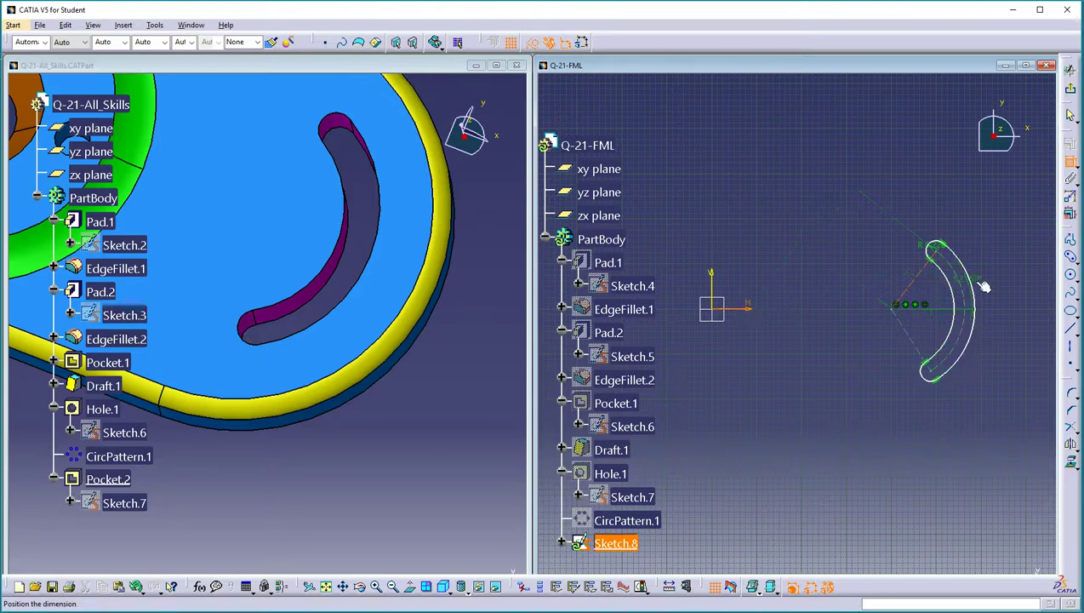
click(994, 257)
double_click(994, 257)
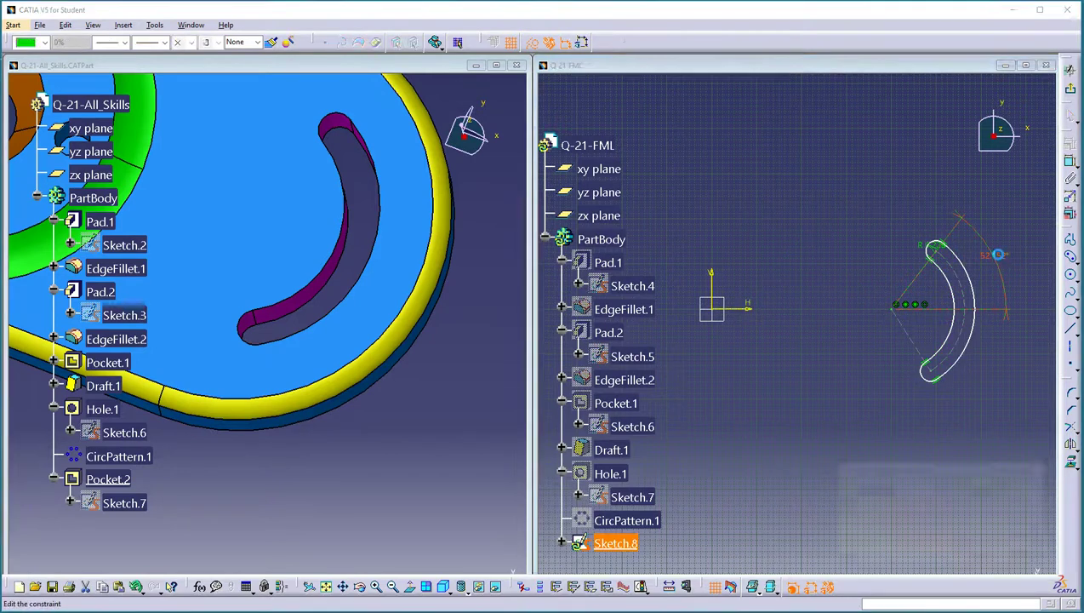
text(60)
key(Return)
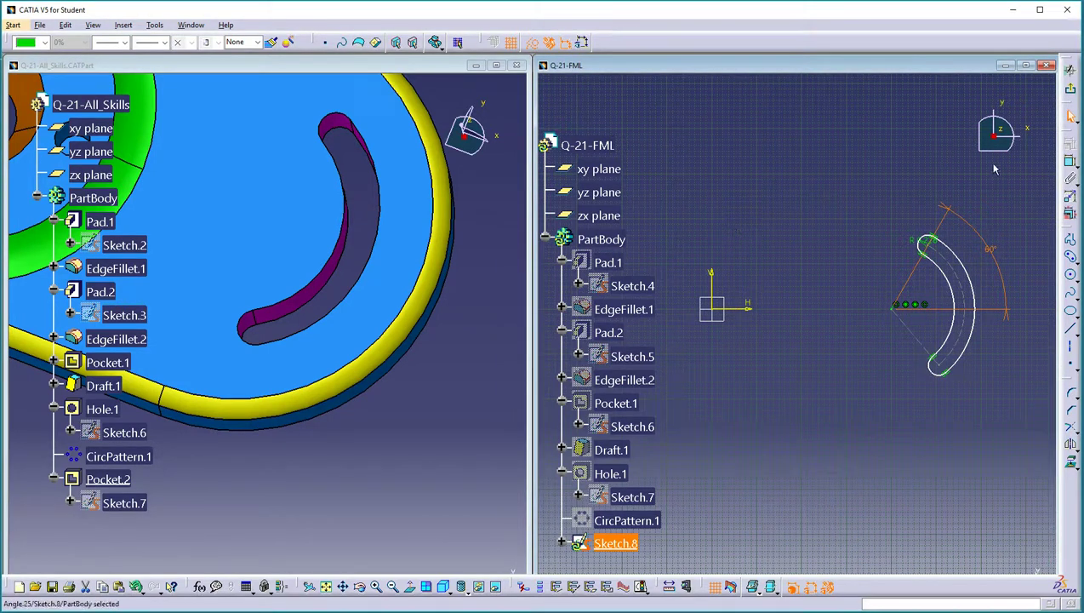
- Constrain the angle between the slot's lower construction line and the horizontal axis to 60 degrees
click(1070, 162)
click(914, 350)
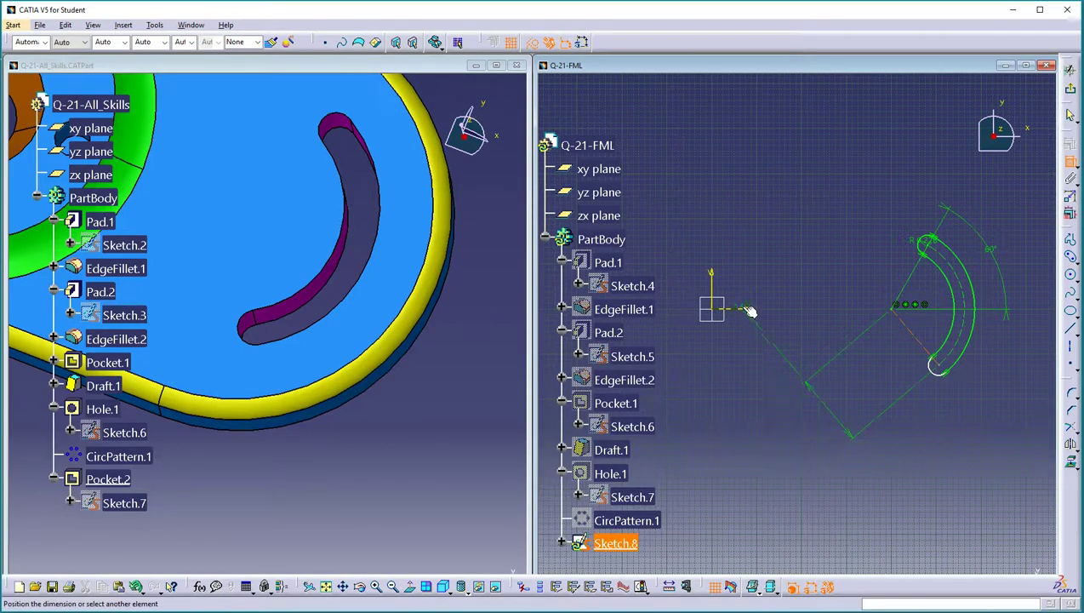
click(967, 336)
click(1008, 347)
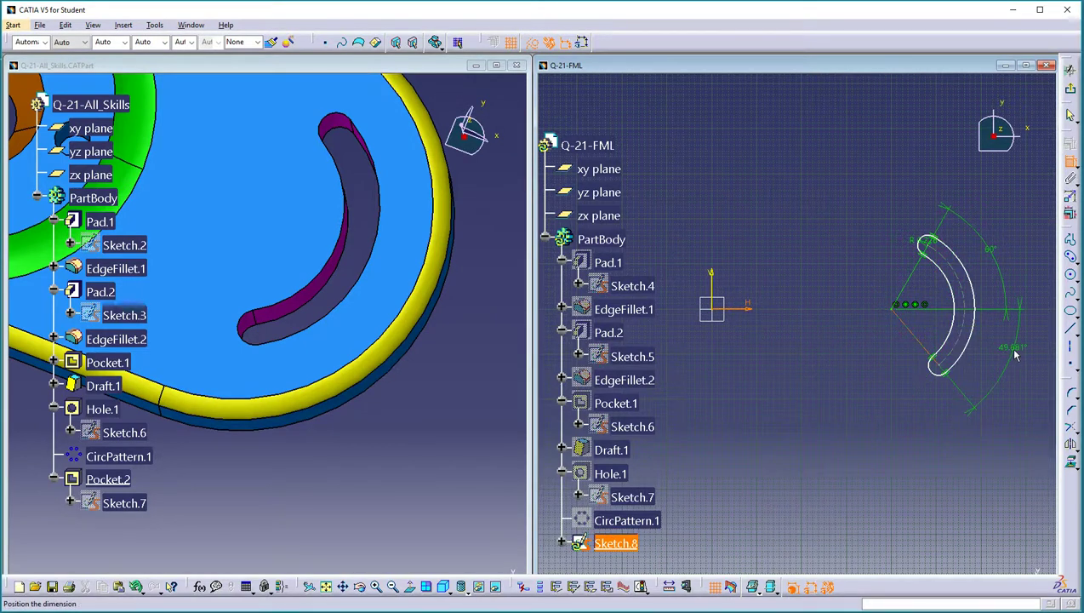
double_click(1013, 346)
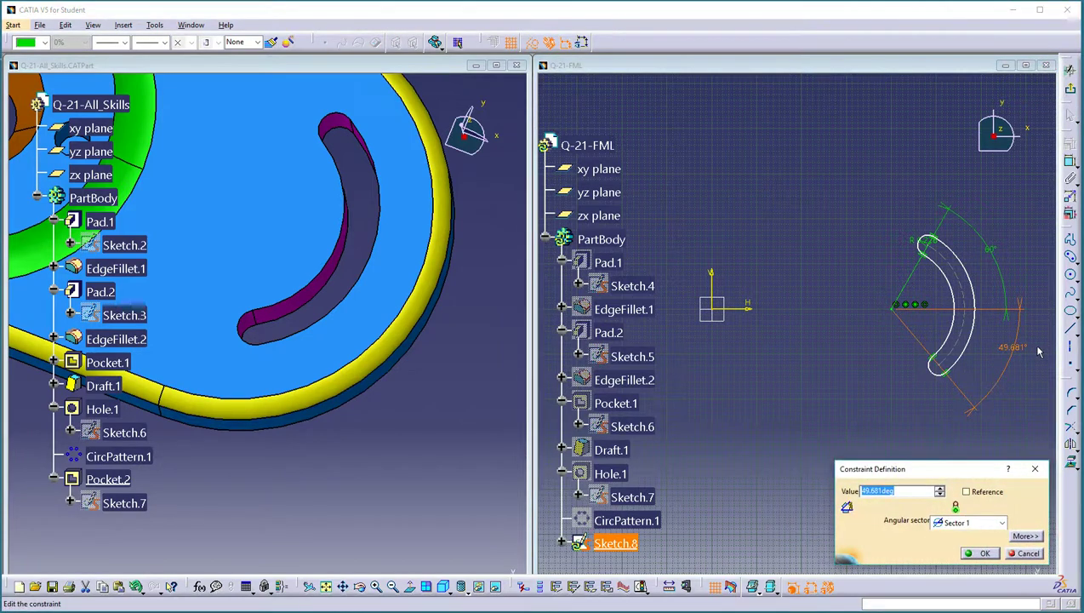
text(60)
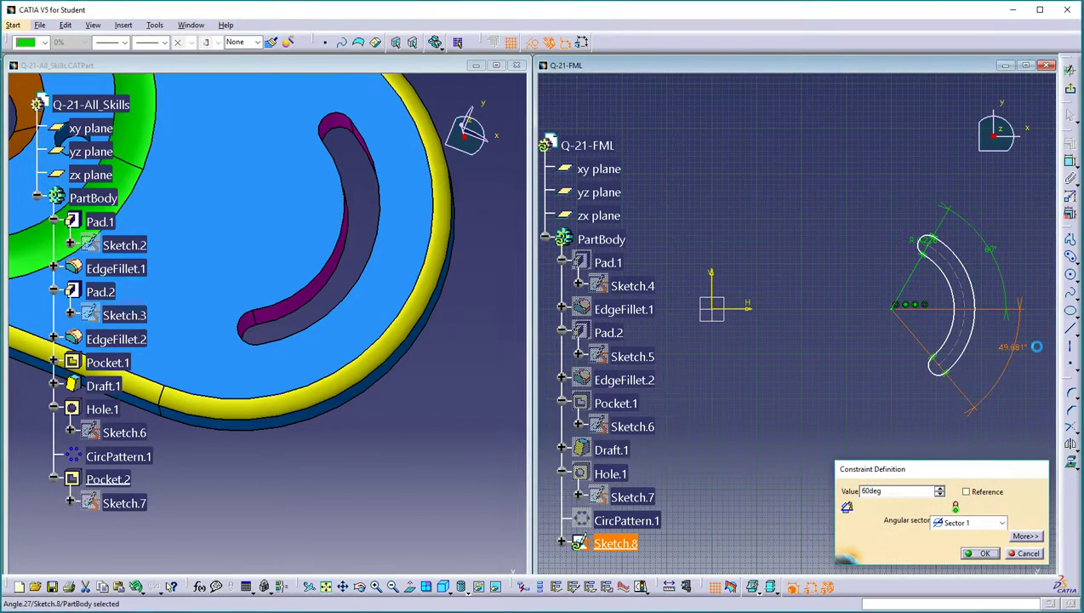
key(Return)
click(743, 236)
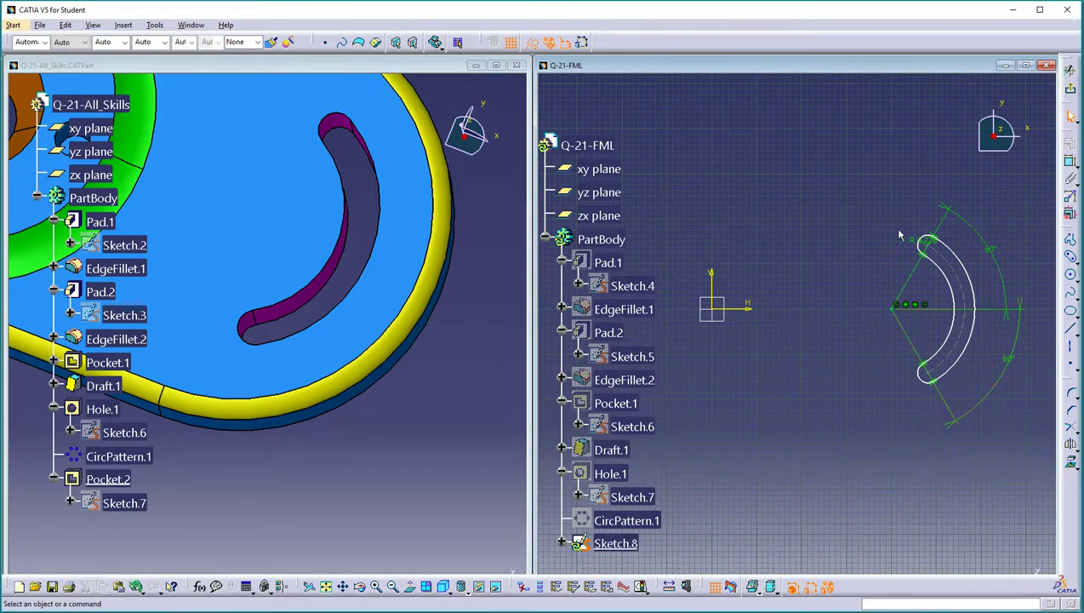
- Move the slot's end-radius dimension clear of the profile and set it to 0.25 in
drag(920, 242, 882, 218)
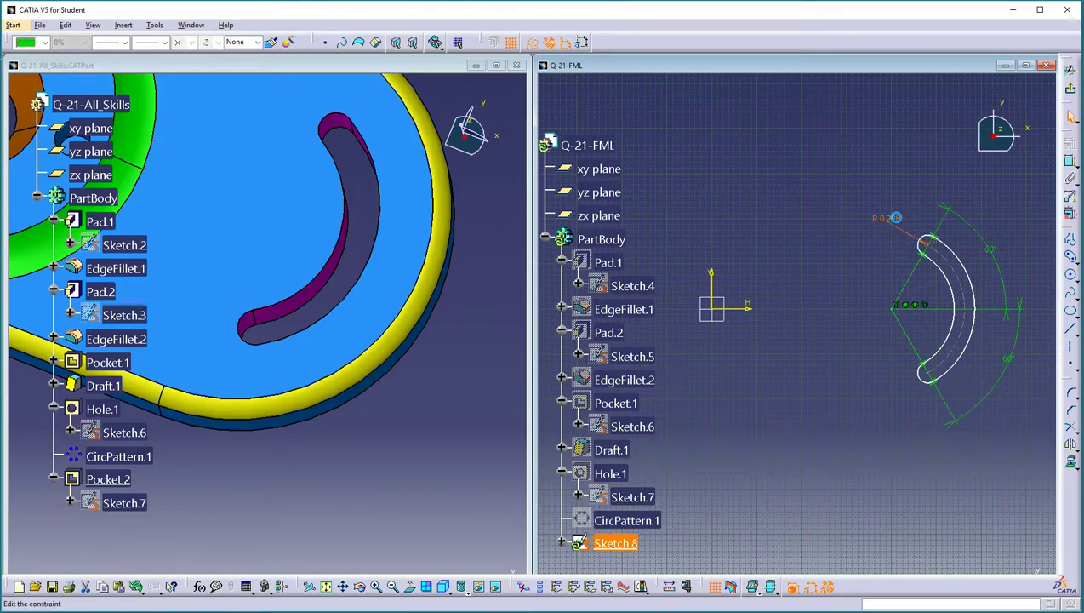
double_click(899, 221)
text(.25)
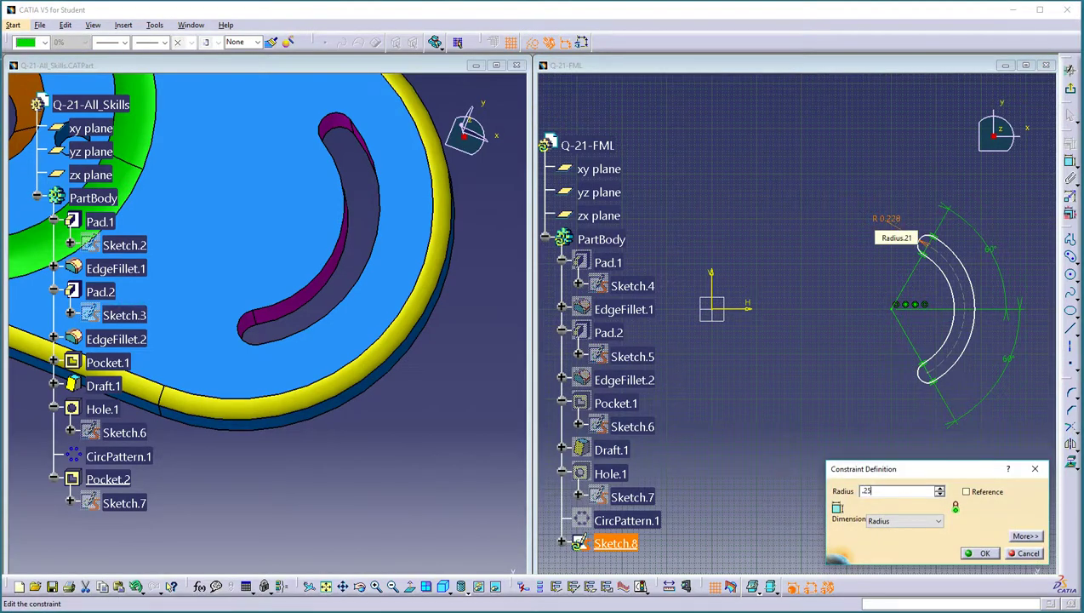
key(Return)
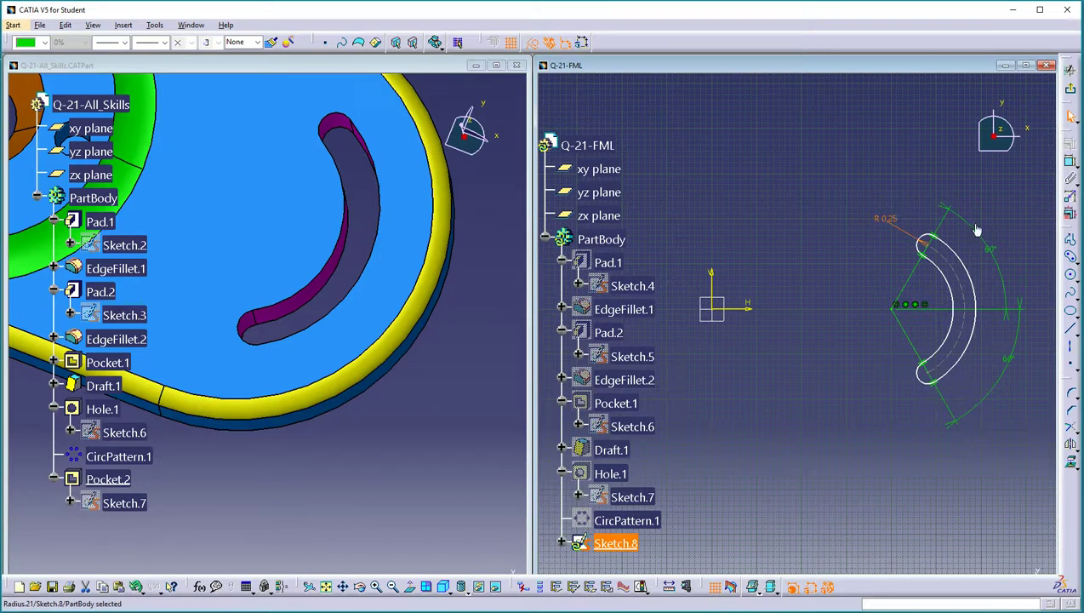
- Dimension the radius of the curved slot's outer arc and set it to 2 in
click(1069, 161)
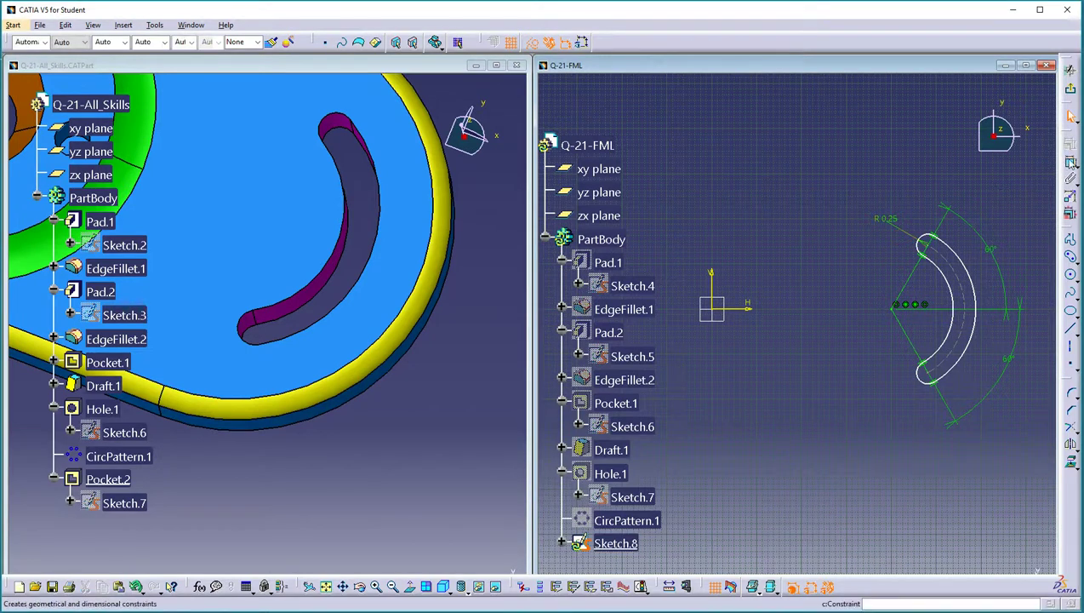
click(965, 255)
click(1010, 207)
double_click(1007, 203)
text(2)
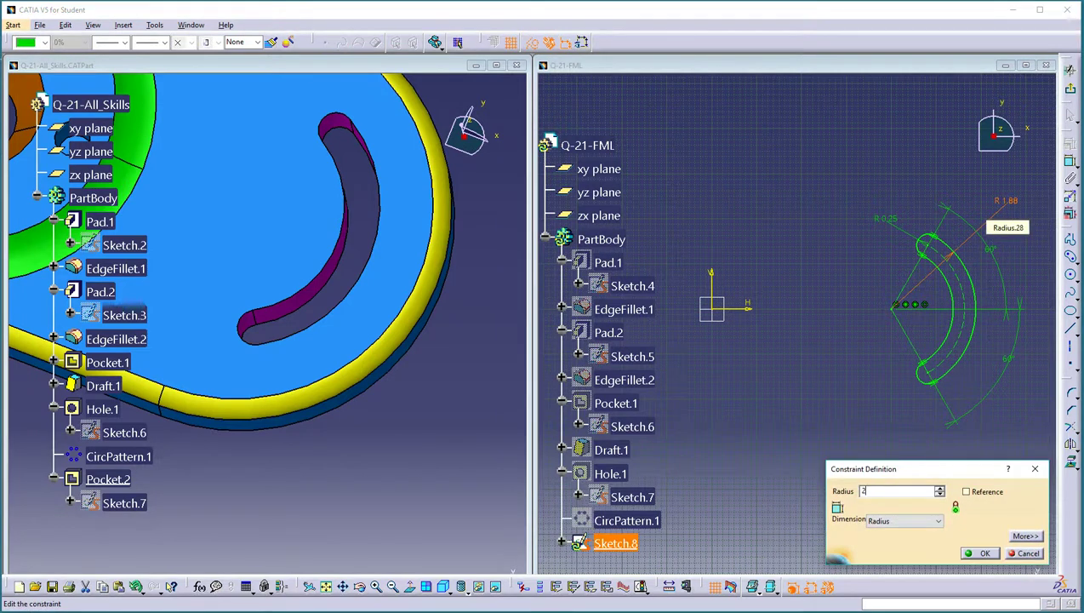
key(Return)
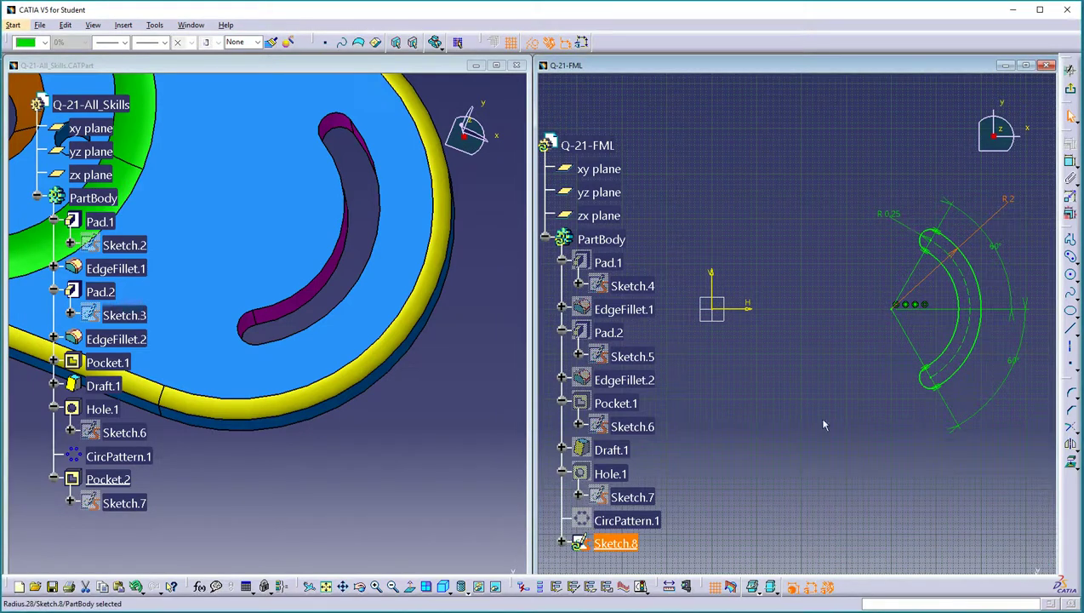
- Restore the hidden solid body to the visible space and exit the curved slot sketch
click(496, 589)
right_click(966, 339)
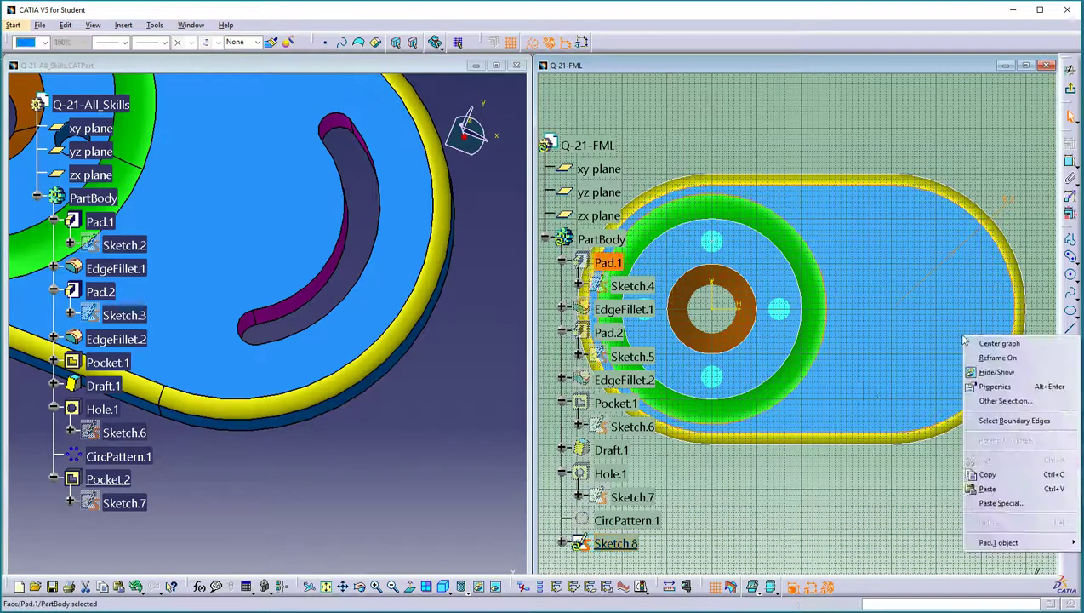
click(996, 372)
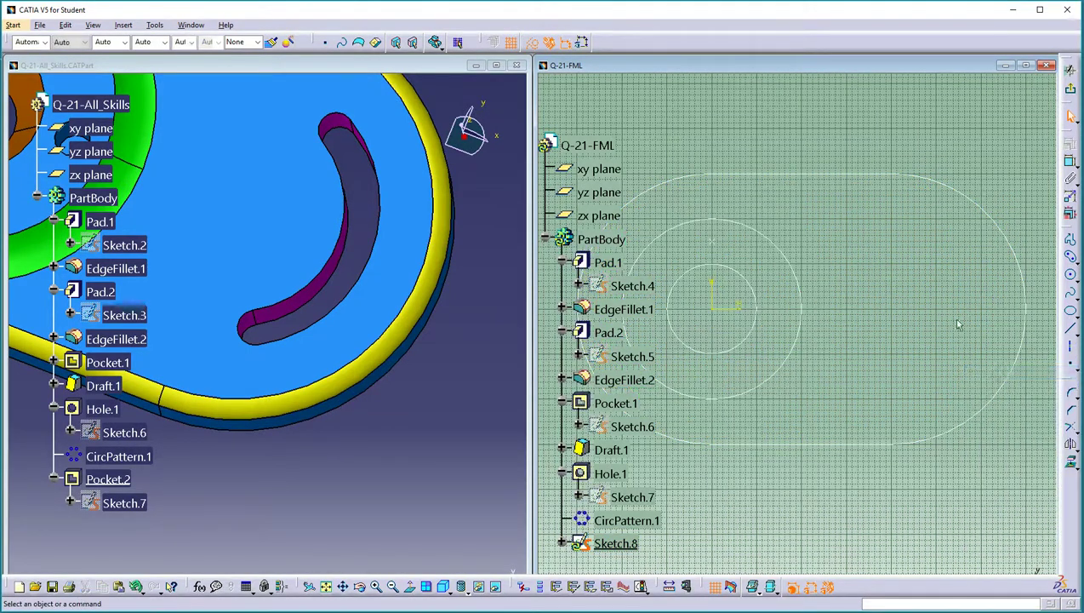
click(496, 589)
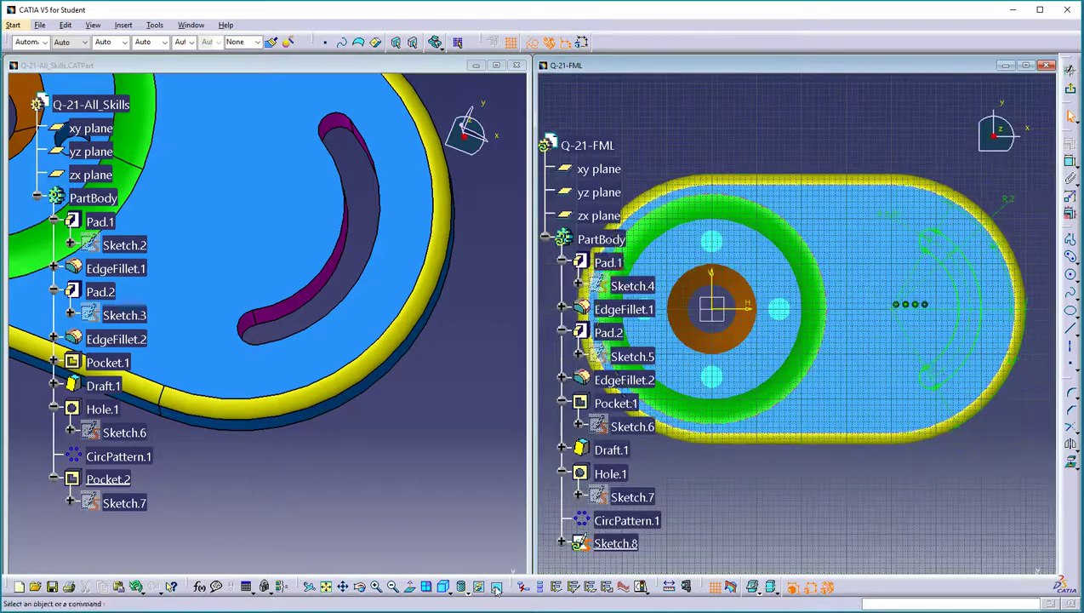
click(971, 343)
click(1070, 70)
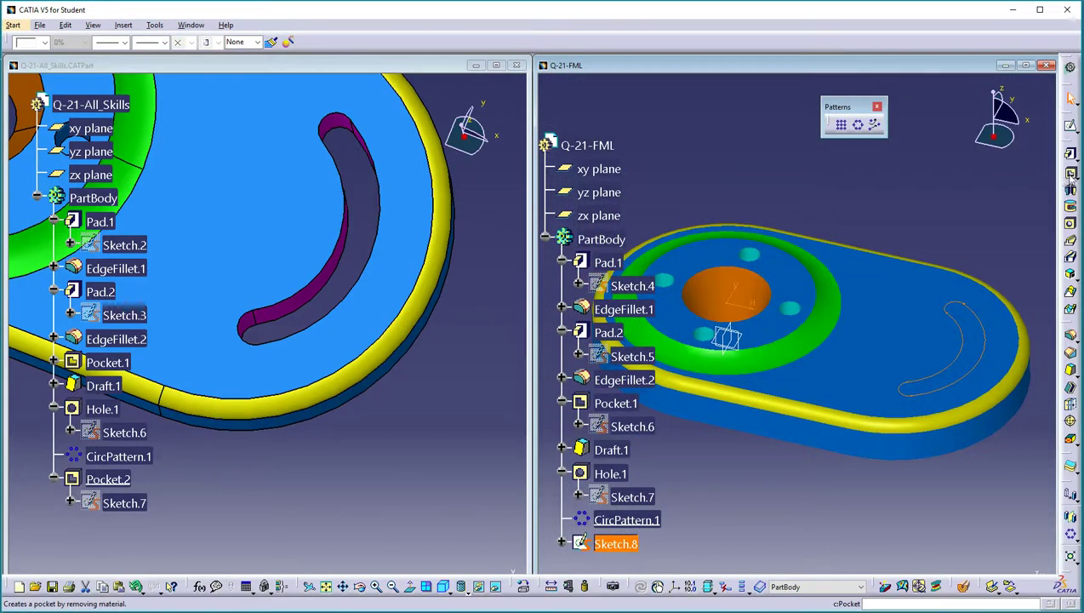
- Cut the curved slot sketch as a pocket with its limit set to Up to last, and color the pocket magenta
click(1071, 174)
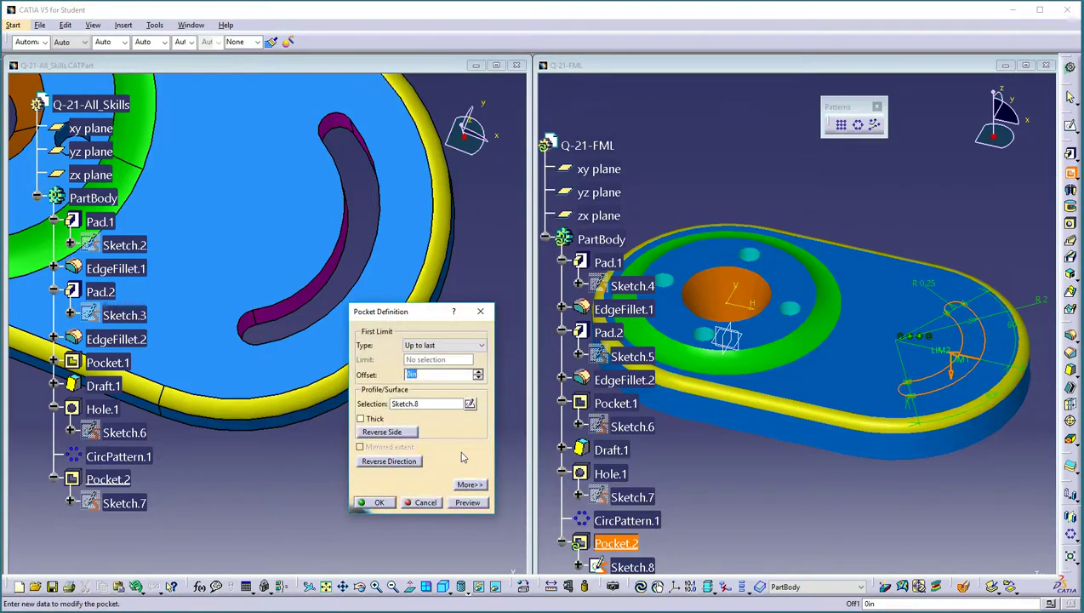
click(375, 502)
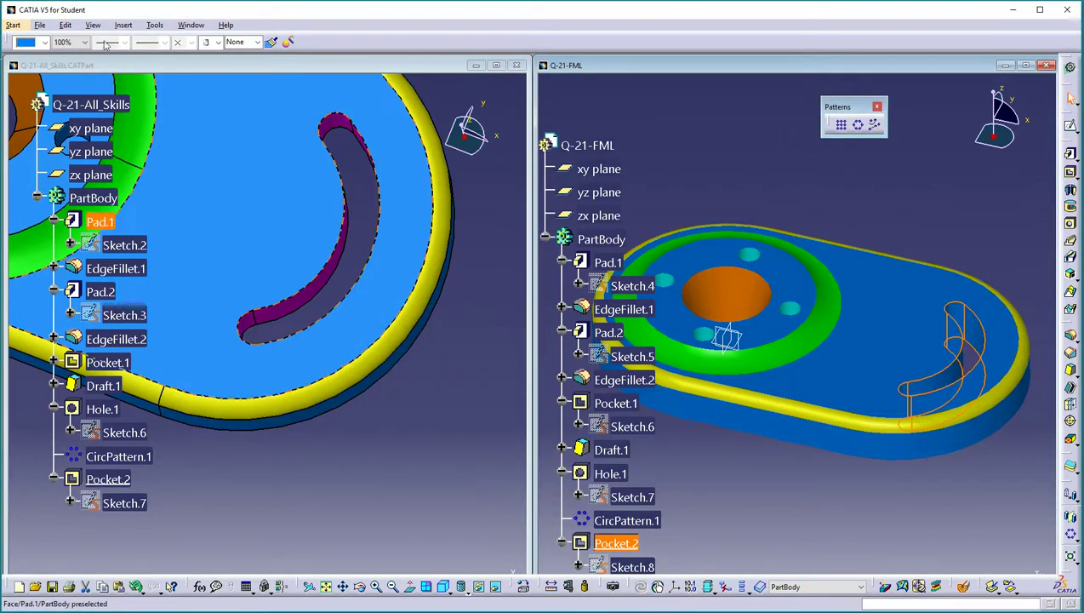
click(46, 43)
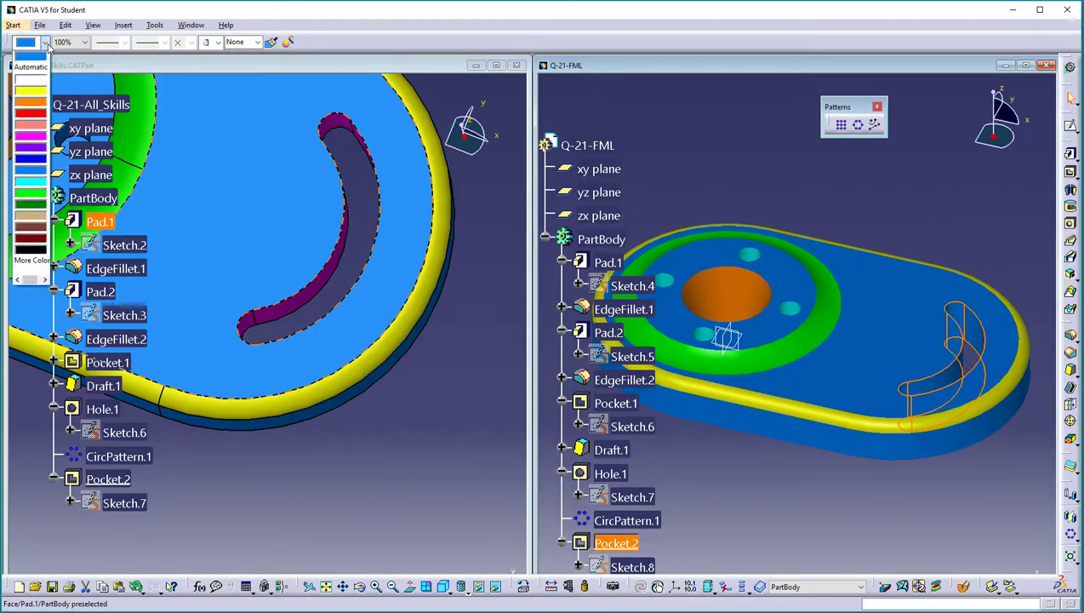
click(32, 138)
- Hide the xy, yz and zx reference planes and reposition the specification tree beside the part
middle_drag(771, 194, 851, 268)
drag(719, 207, 830, 383)
right_click(817, 328)
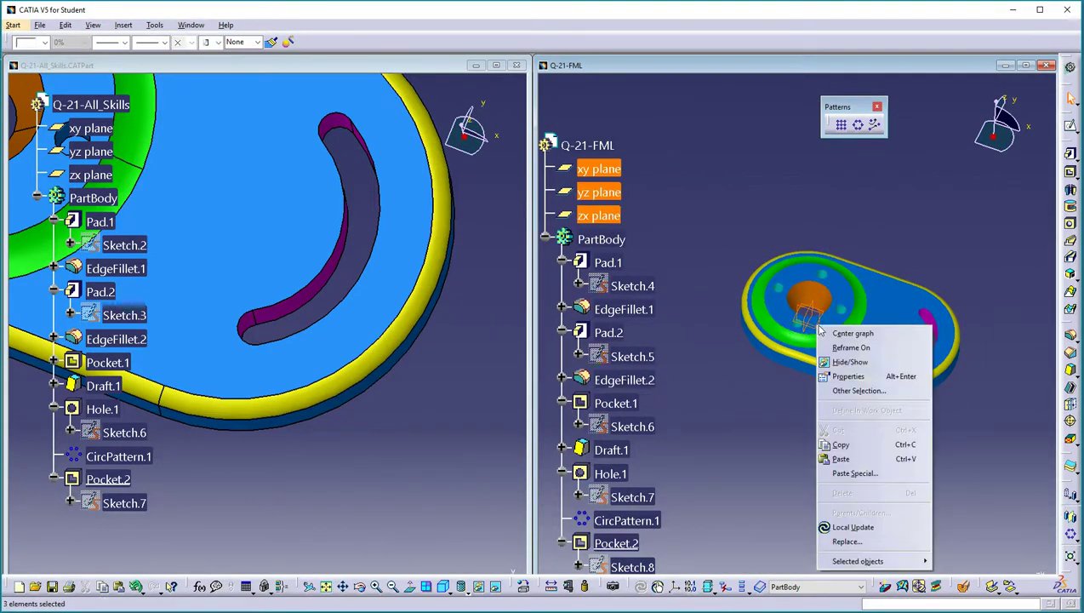
click(845, 362)
middle_drag(808, 361, 766, 264)
drag(546, 228, 564, 187)
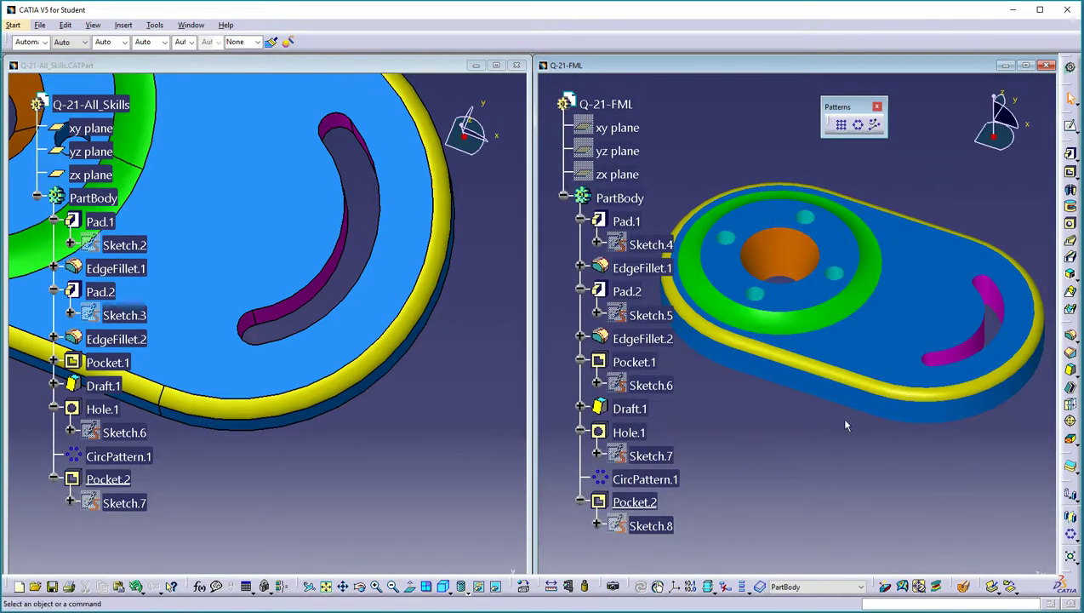
middle_drag(890, 430, 888, 431)
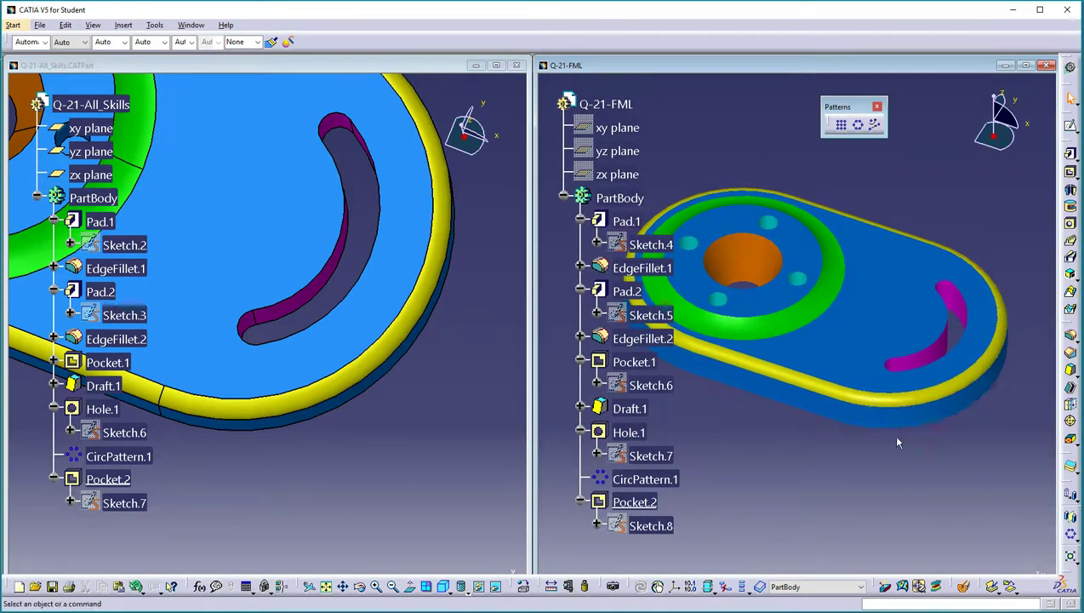